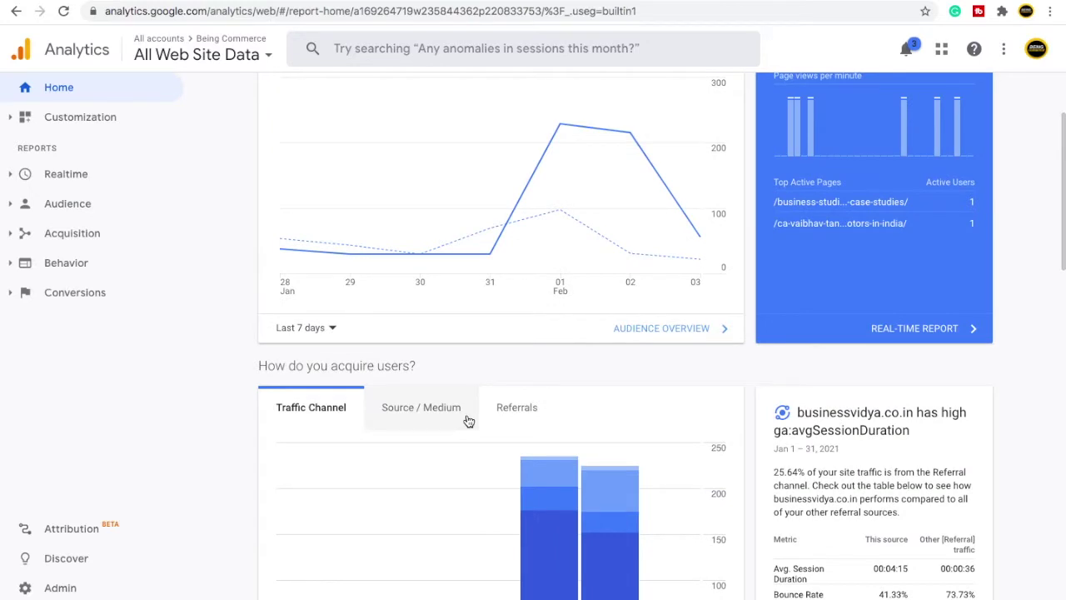
Open the Audience Overview report, discarding the unsaved session settings changes
scroll(462, 416, "up", 3)
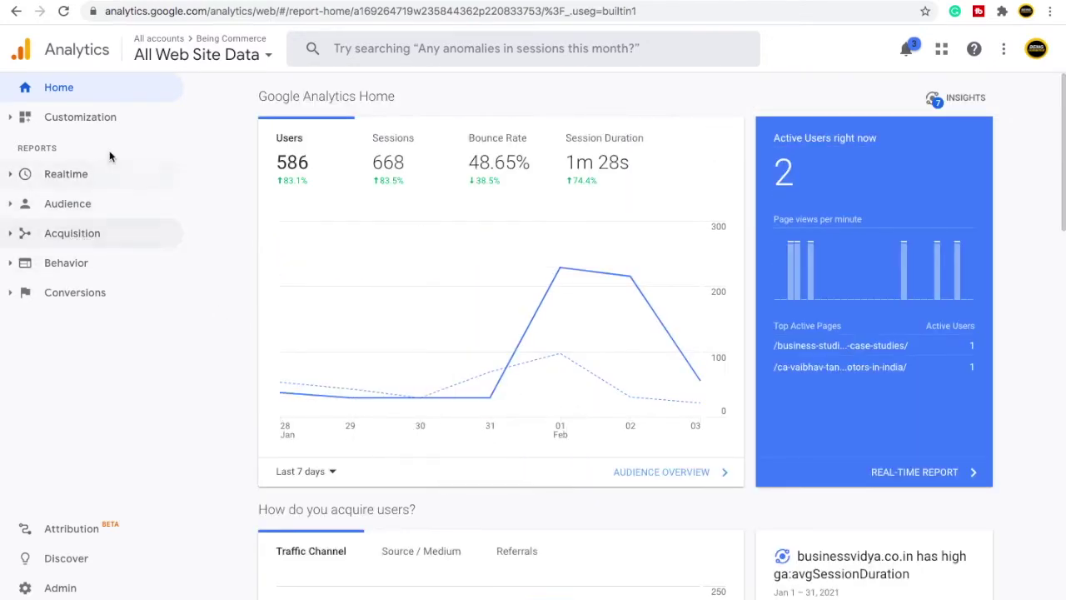
left_click(79, 208)
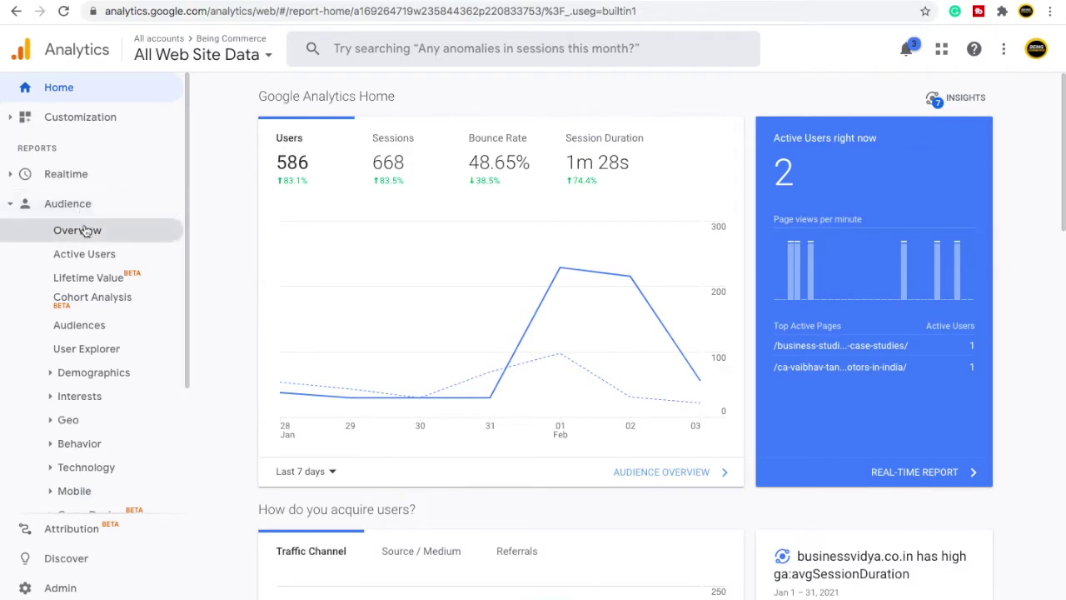
left_click(83, 231)
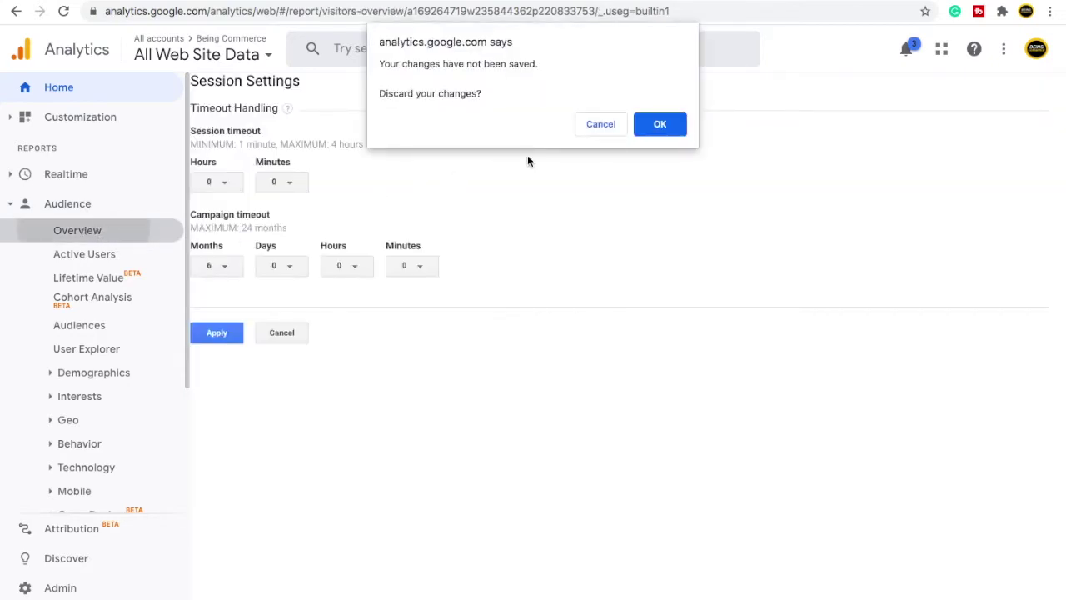
left_click(660, 125)
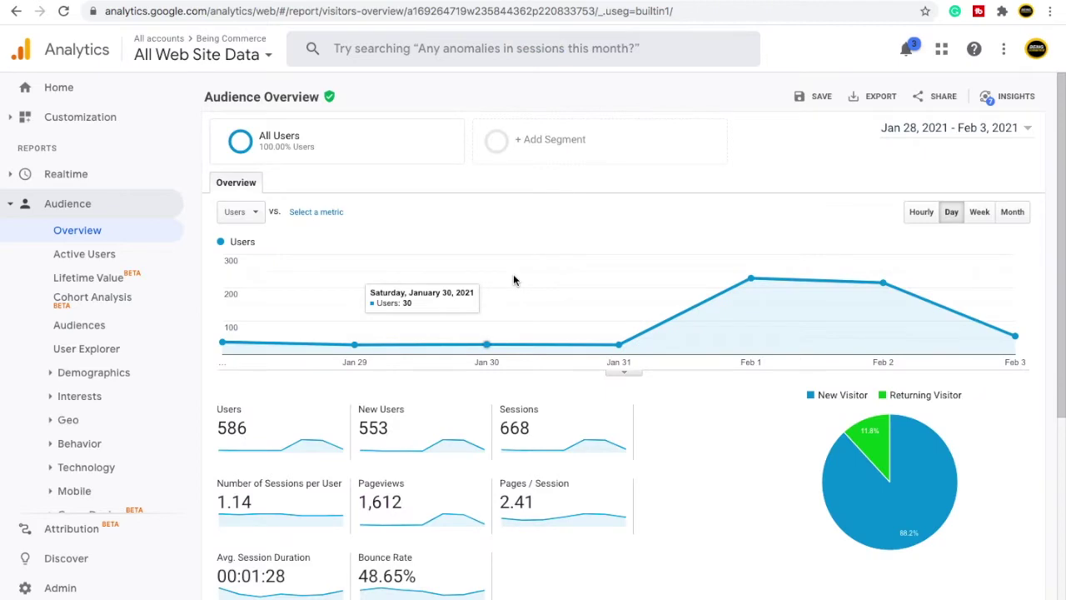
Examine the Audience Overview trend and metrics, including pages per session, average session duration, bounce rate and the new versus returning visitor chart
scroll(513, 280, "down", 1)
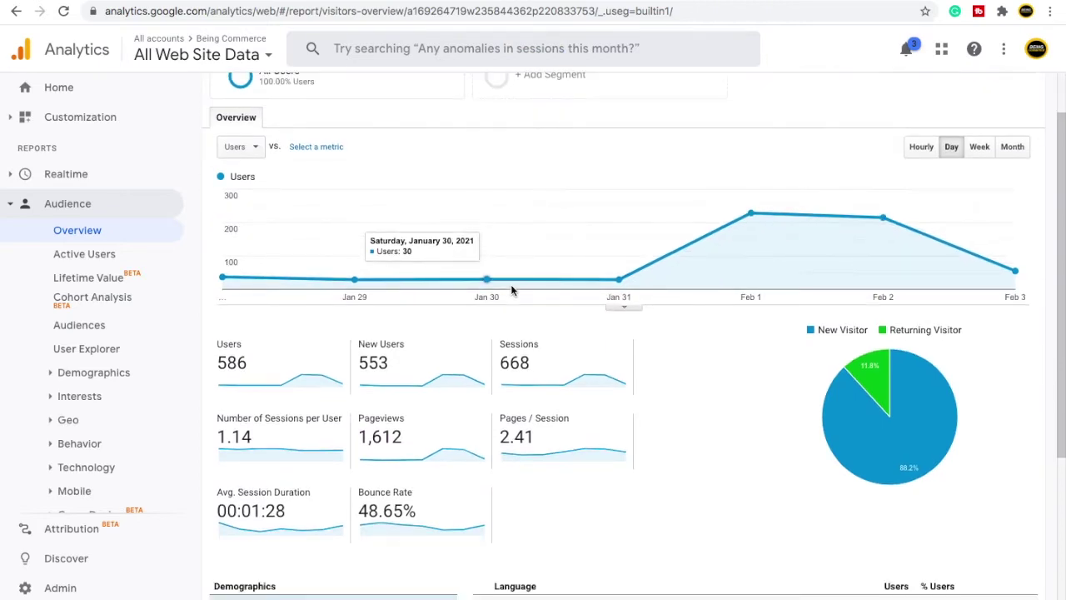
scroll(338, 281, "down", 3)
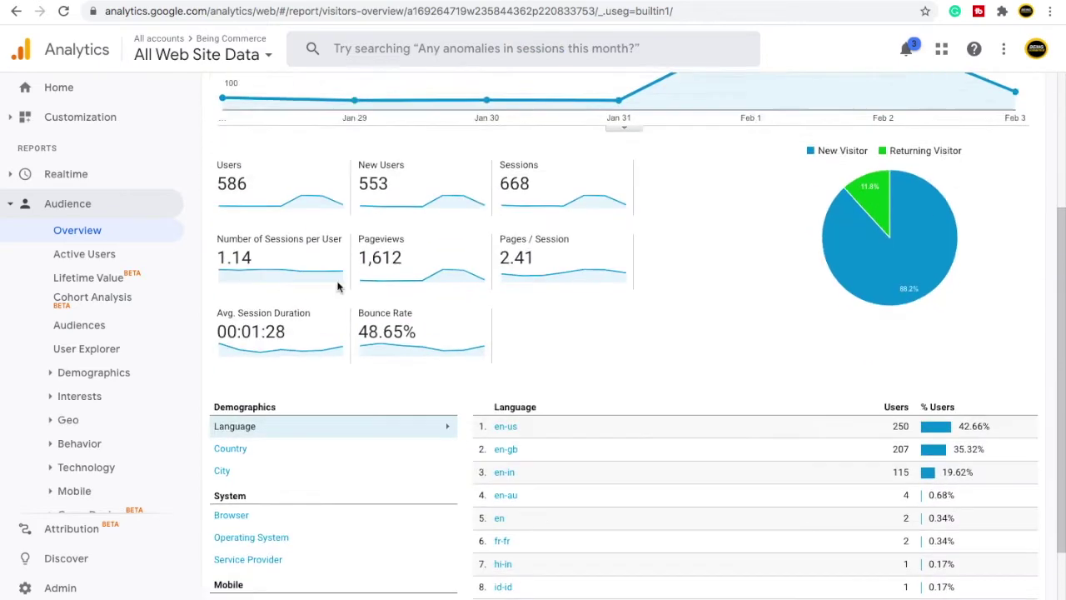
scroll(325, 313, "up", 1)
scroll(325, 314, "up", 3)
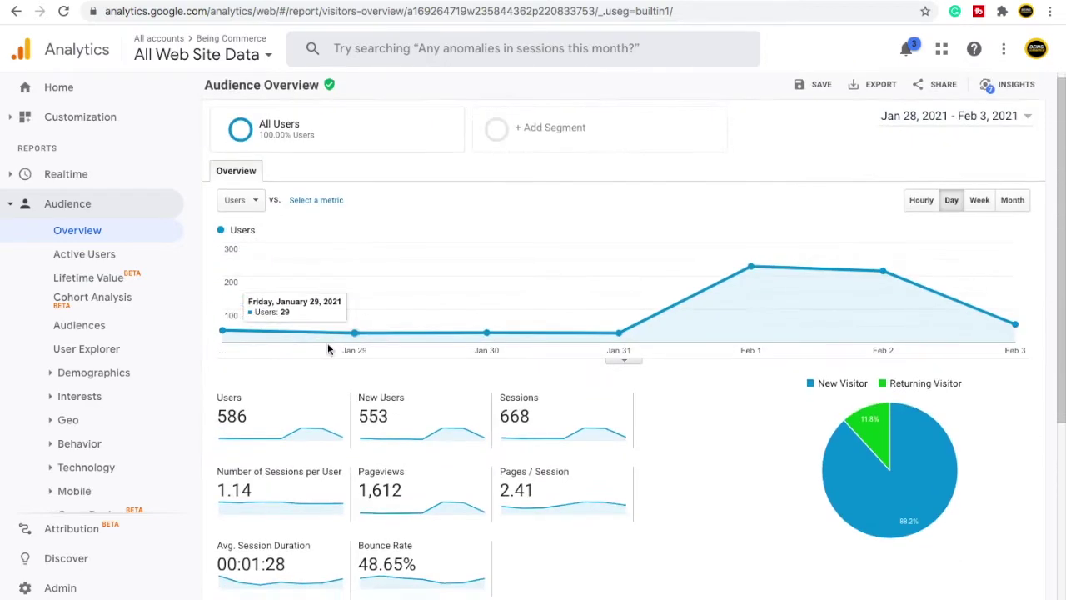
scroll(290, 307, "down", 1)
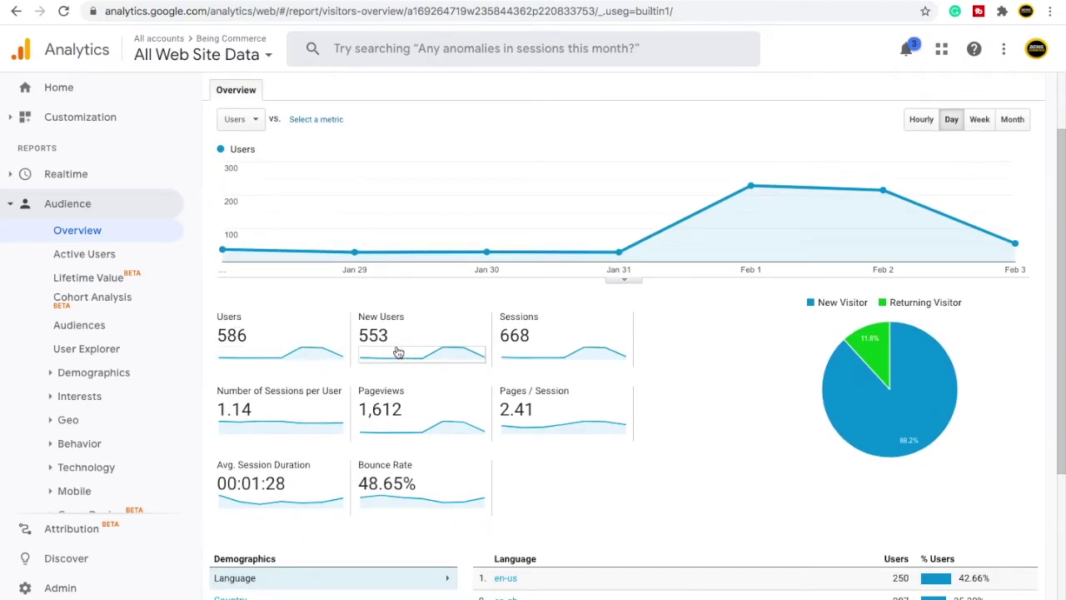
scroll(252, 402, "down", 1)
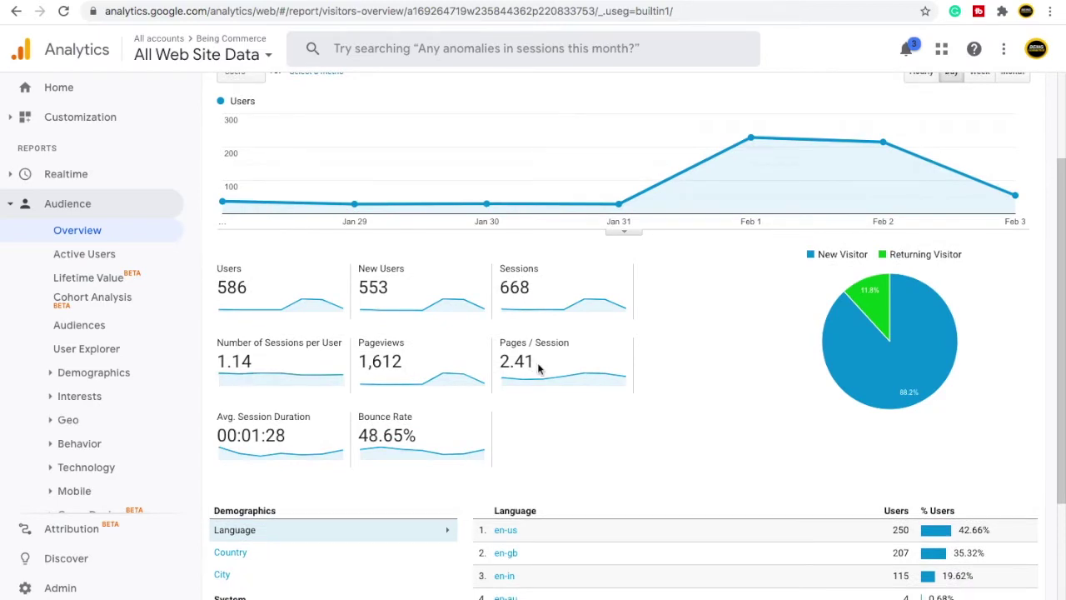
left_click_drag(538, 368, 500, 367)
left_click_drag(286, 435, 236, 434)
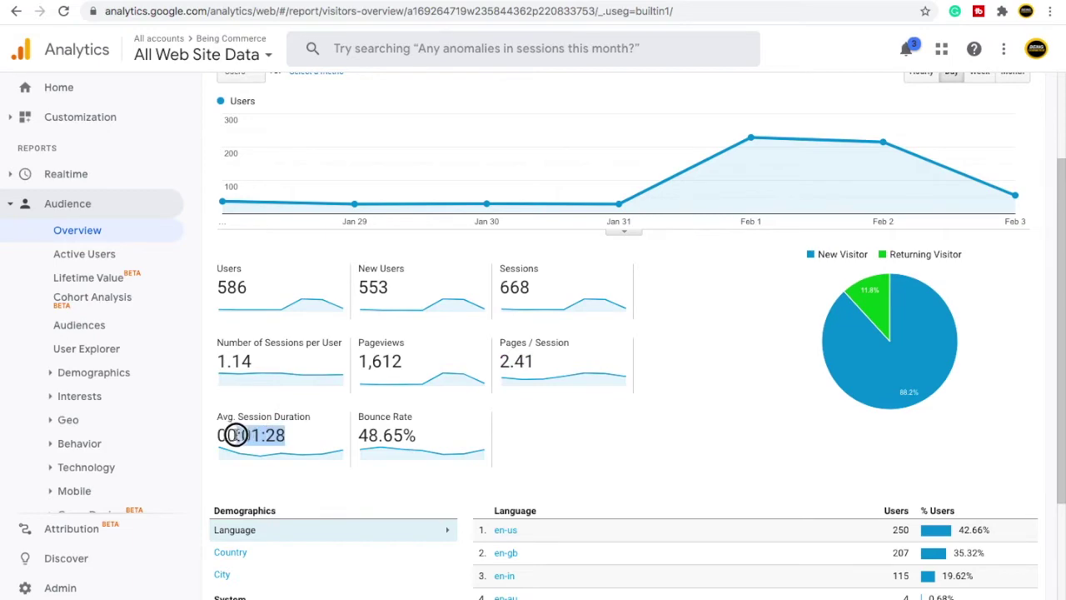
left_click_drag(420, 444, 359, 414)
scroll(583, 399, "down", 3)
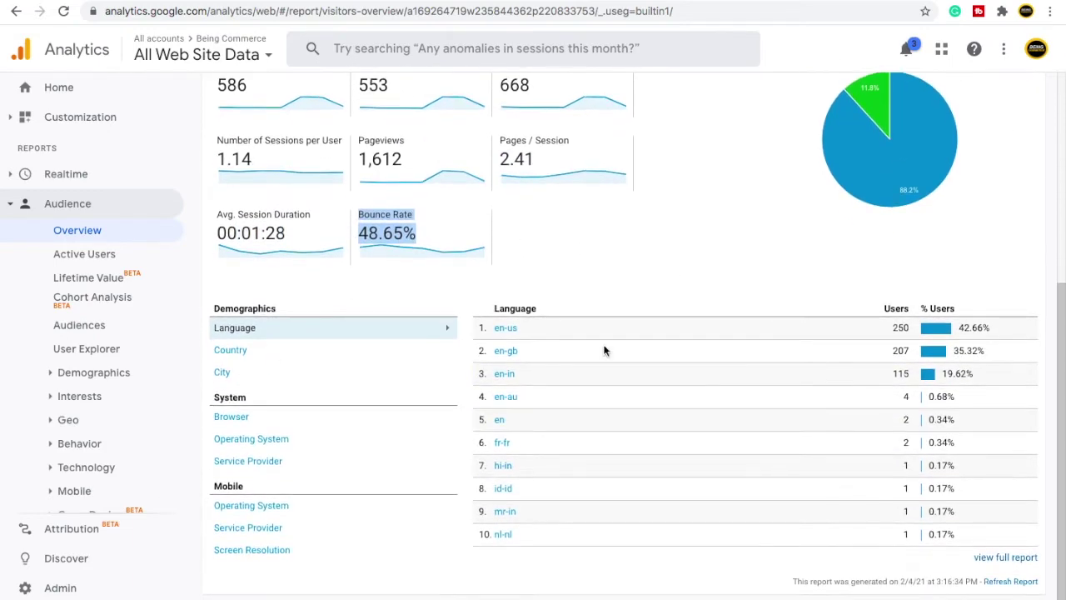
scroll(605, 350, "up", 2)
mouse_move(870, 200)
scroll(875, 235, "down", 1)
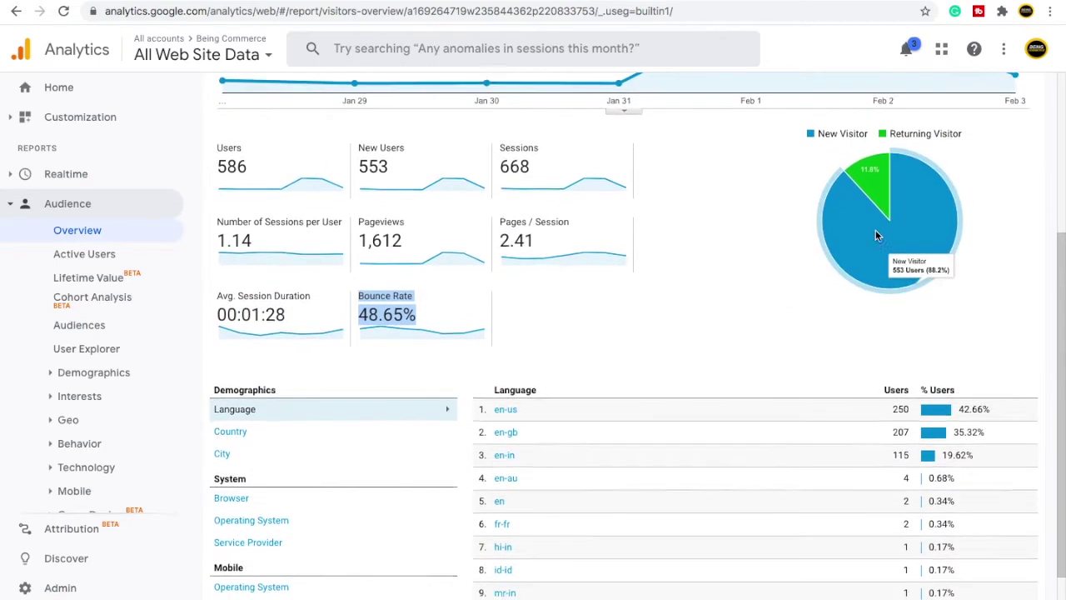
Break down the Audience Overview demographics by country and review the country list
scroll(875, 236, "down", 1)
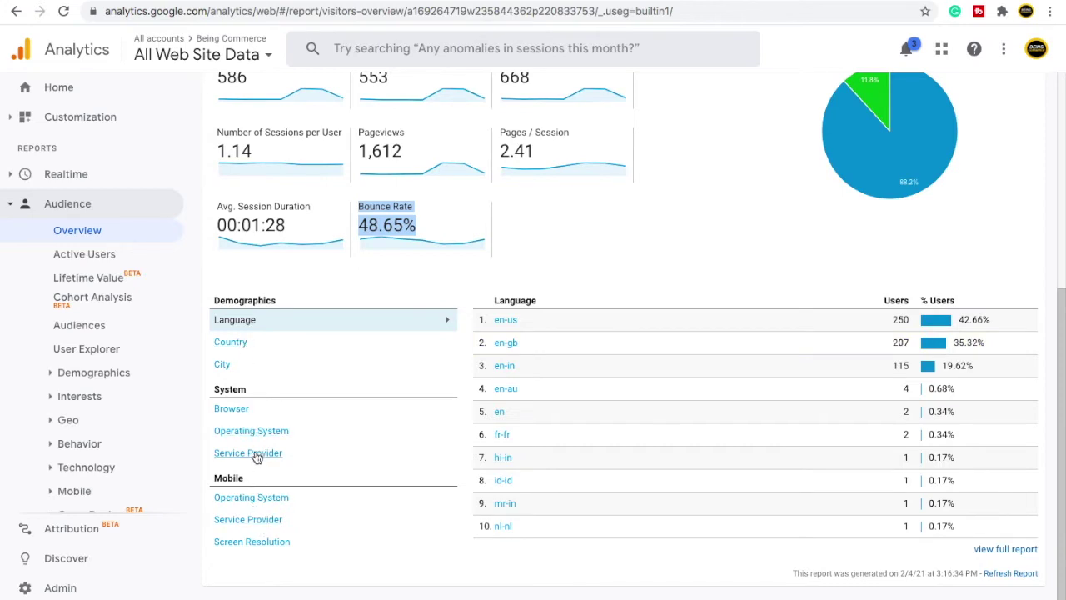
left_click(237, 344)
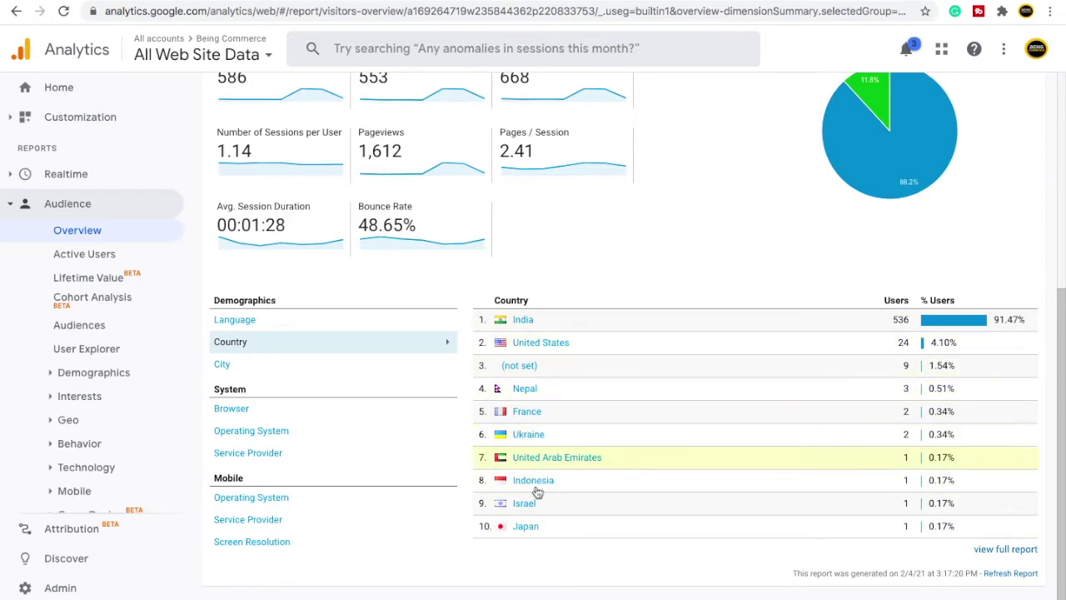
scroll(466, 431, "up", 5)
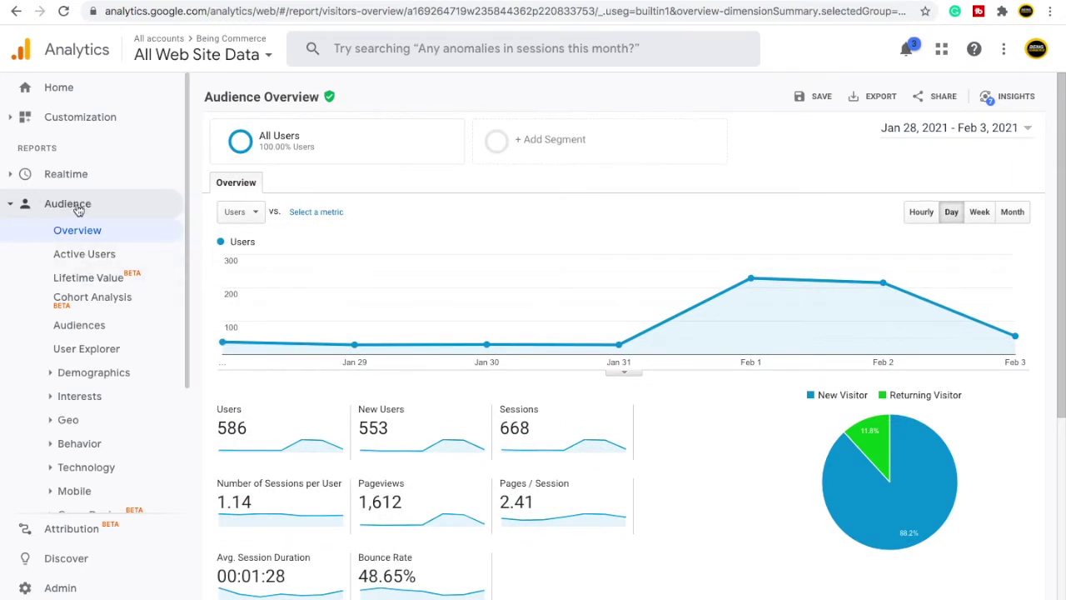
left_click(104, 211)
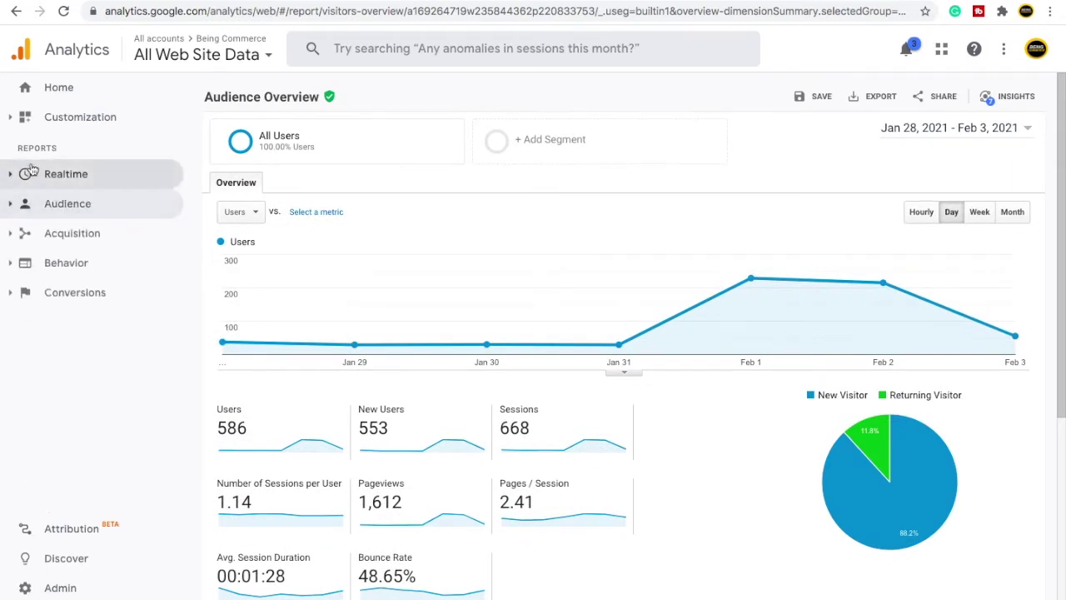
left_click(75, 233)
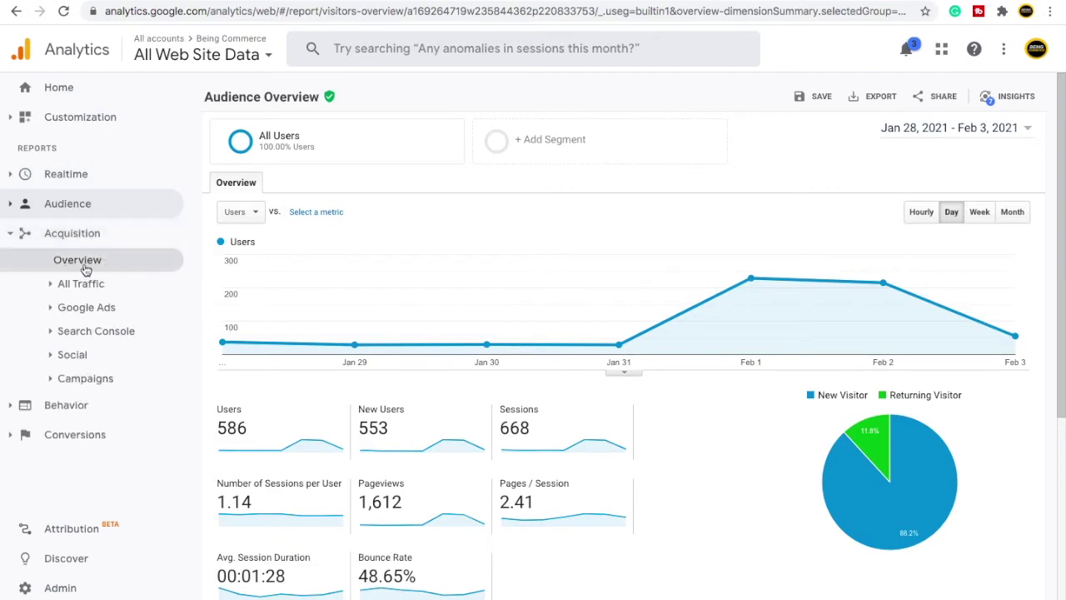
left_click(86, 233)
left_click(69, 179)
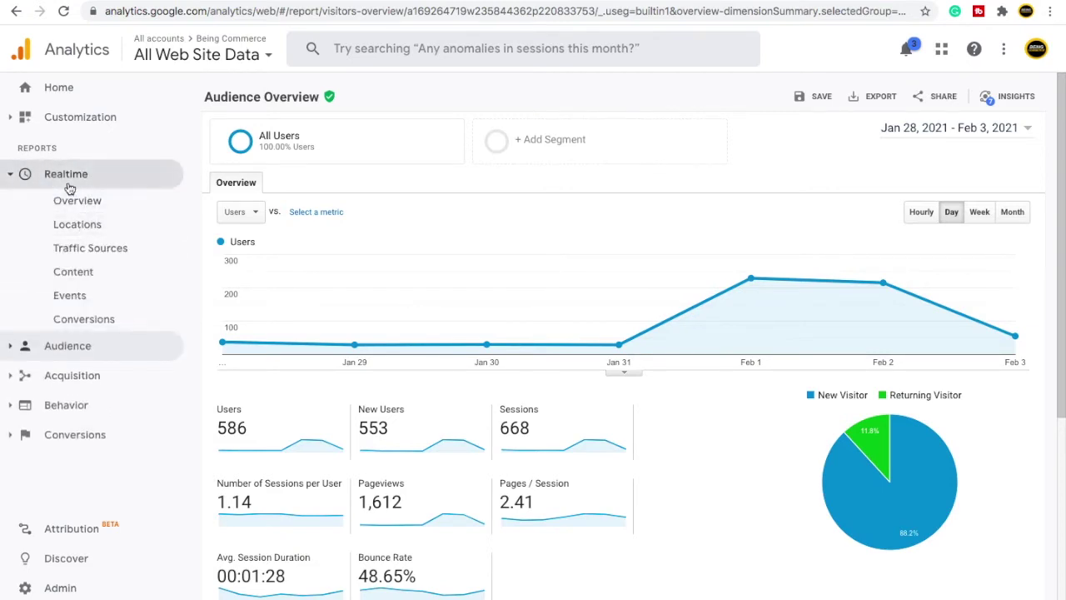
left_click(81, 176)
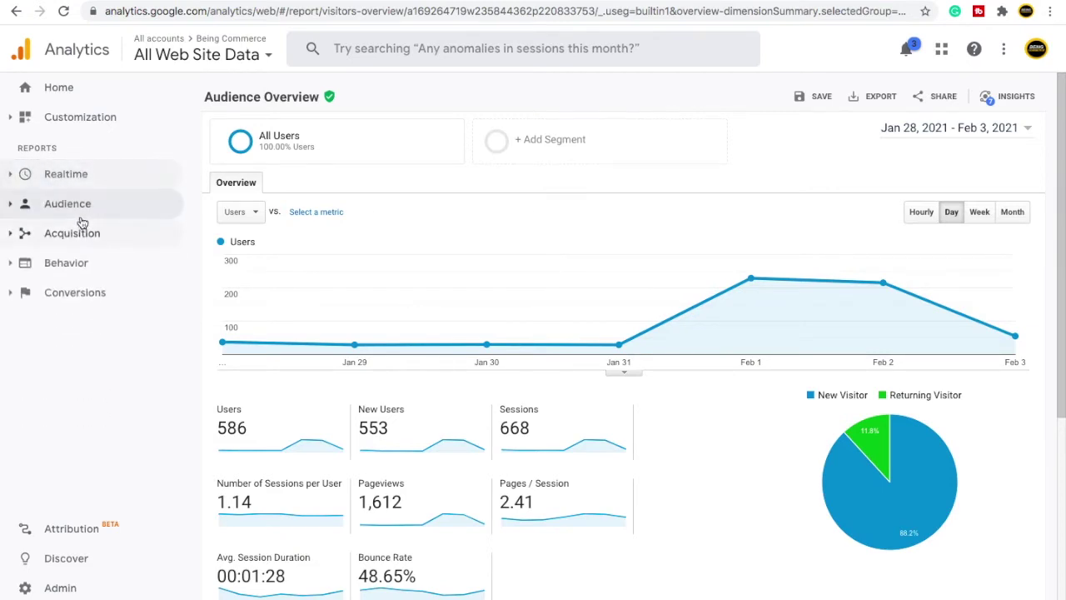
left_click(83, 204)
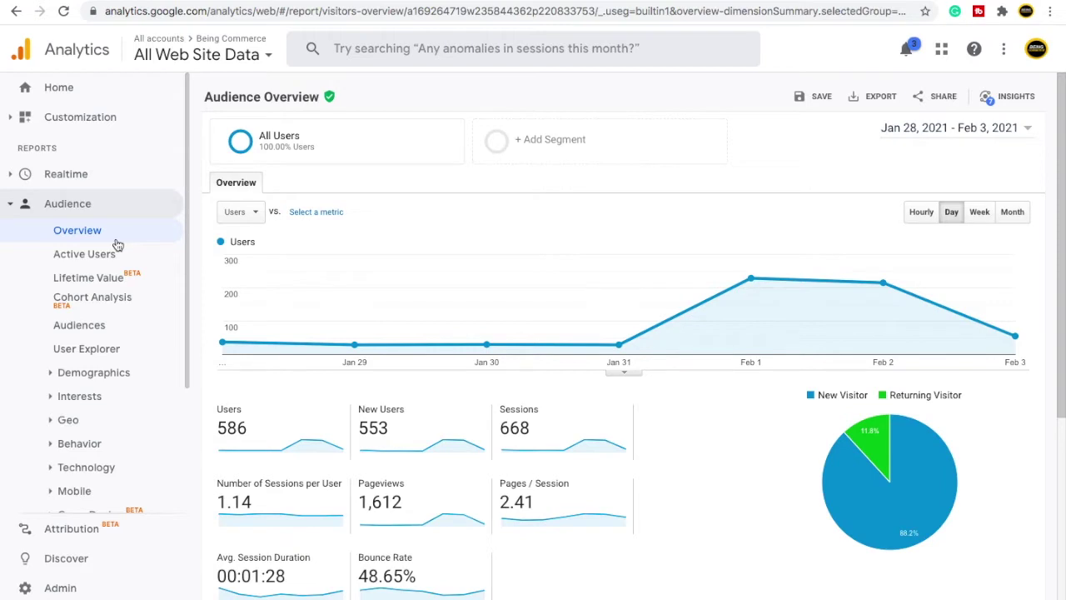
left_click(94, 177)
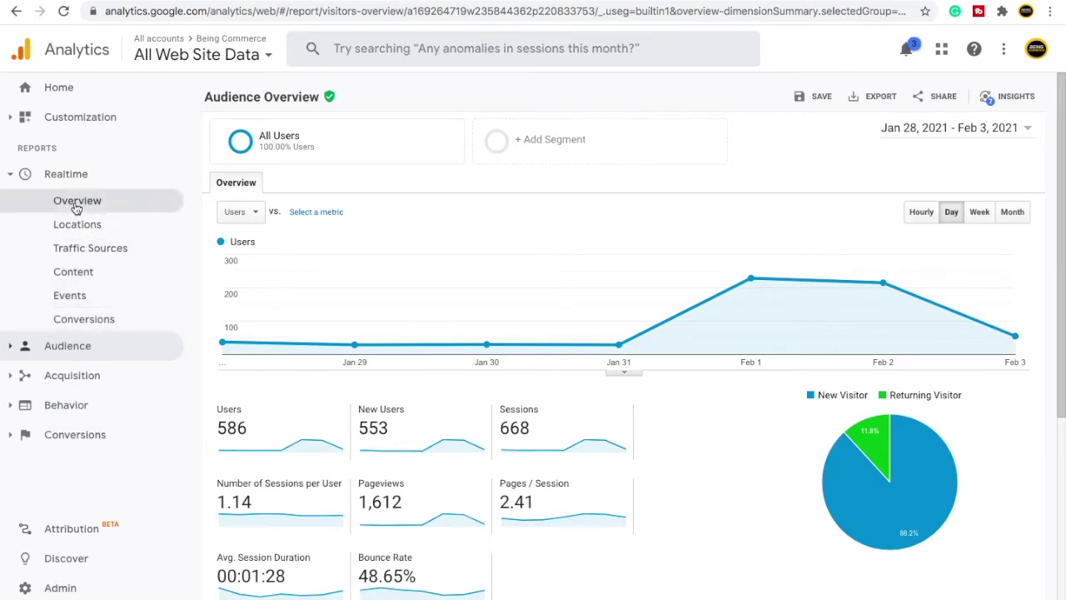
left_click(71, 173)
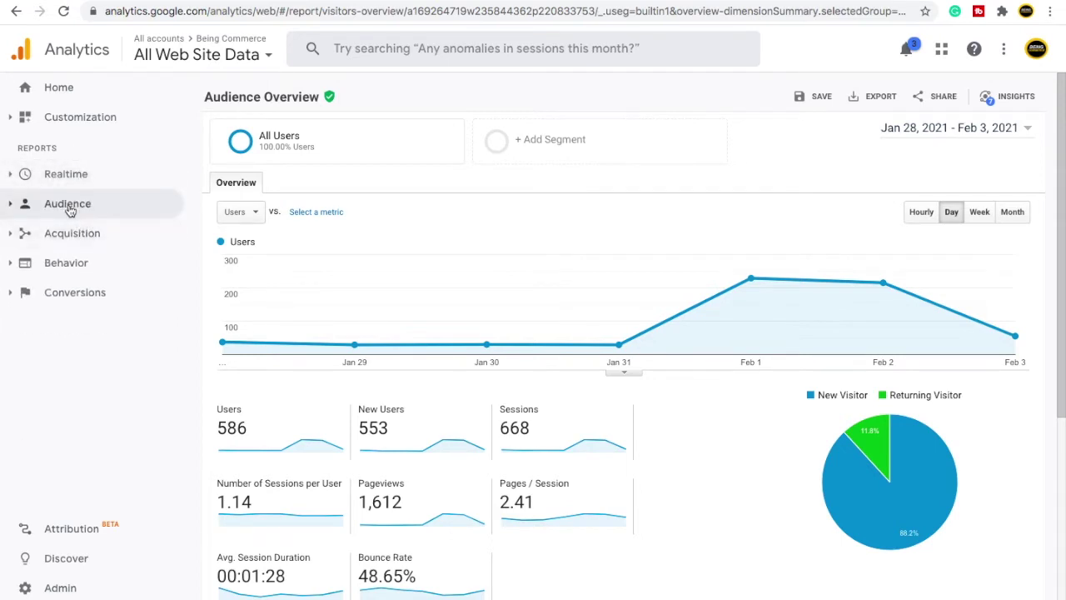
Open the Audience report for Active Users and add the 7, 14 and 28 day active users to the chart
left_click(71, 204)
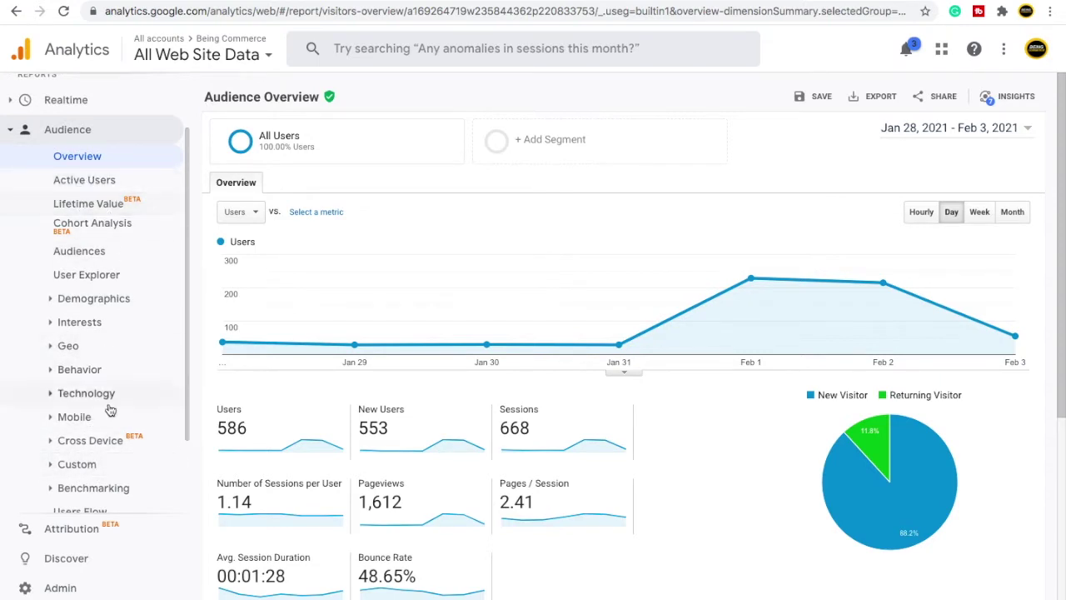
scroll(90, 457, "down", 1)
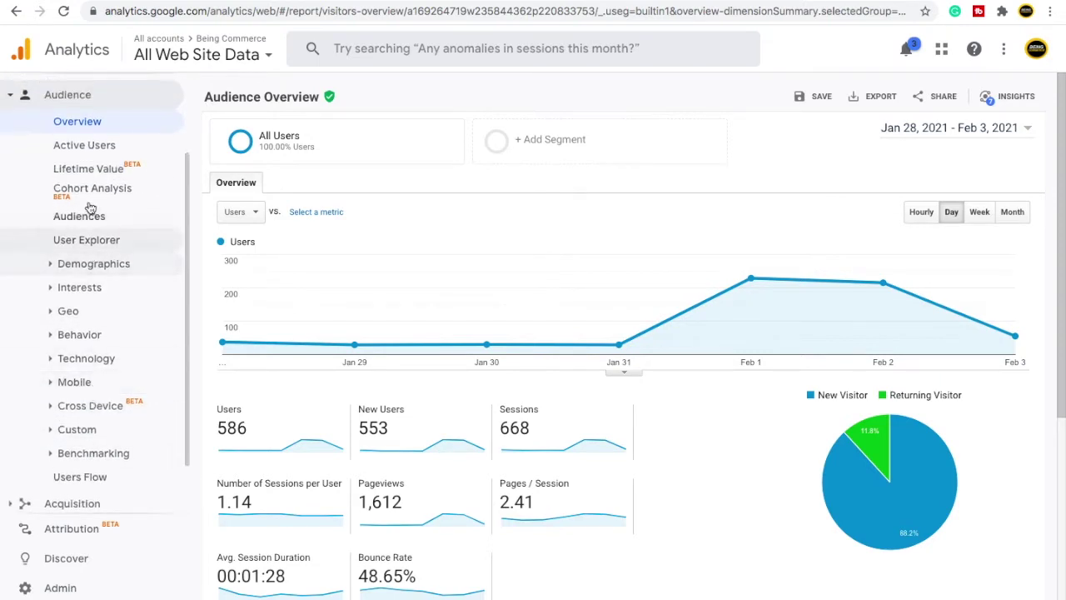
left_click(106, 148)
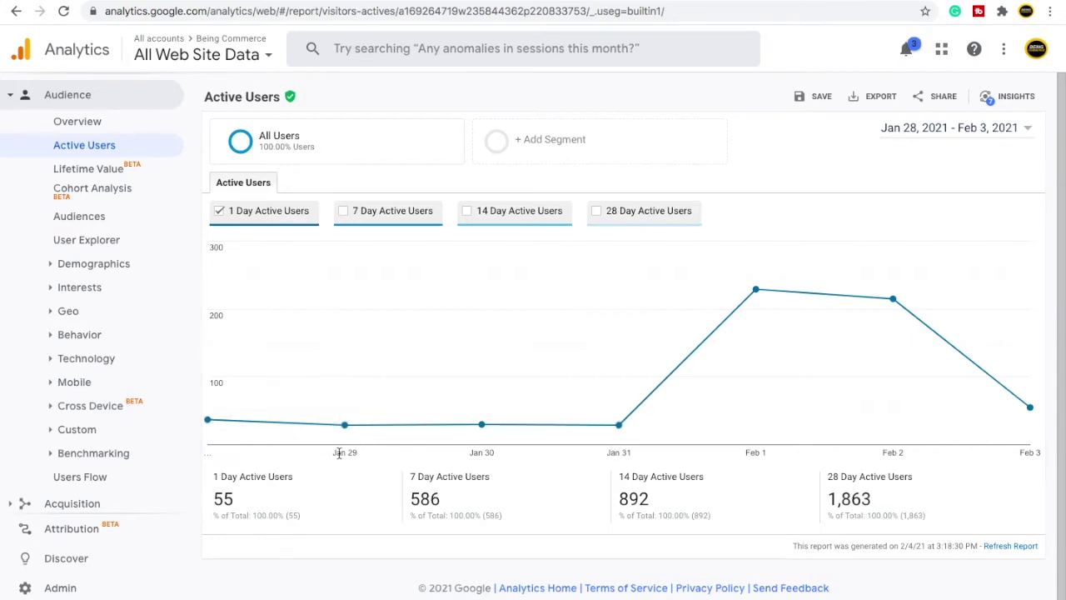
left_click(344, 212)
left_click(467, 212)
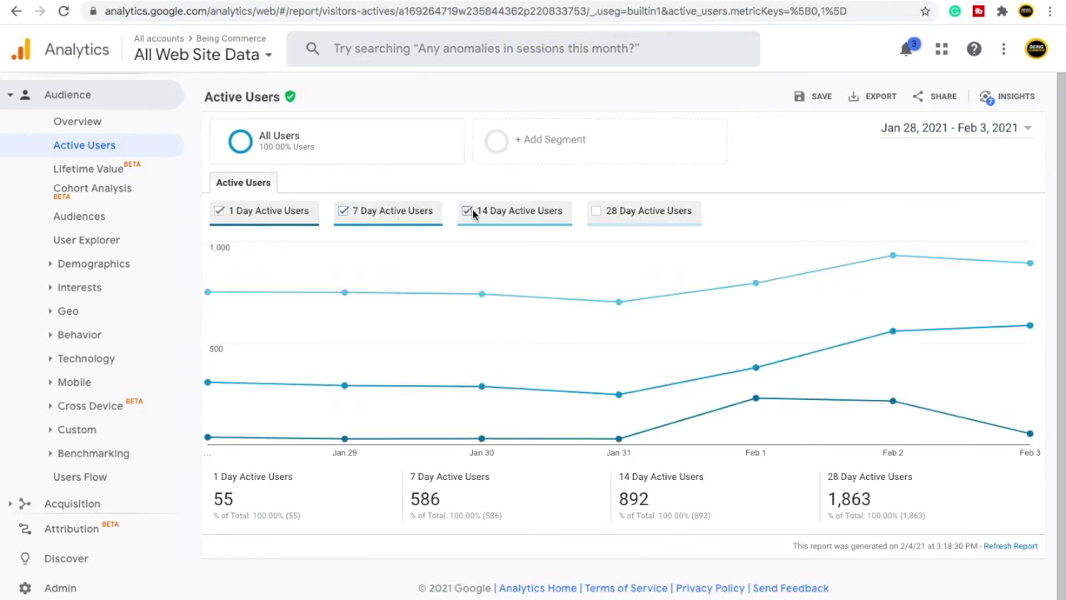
left_click(597, 212)
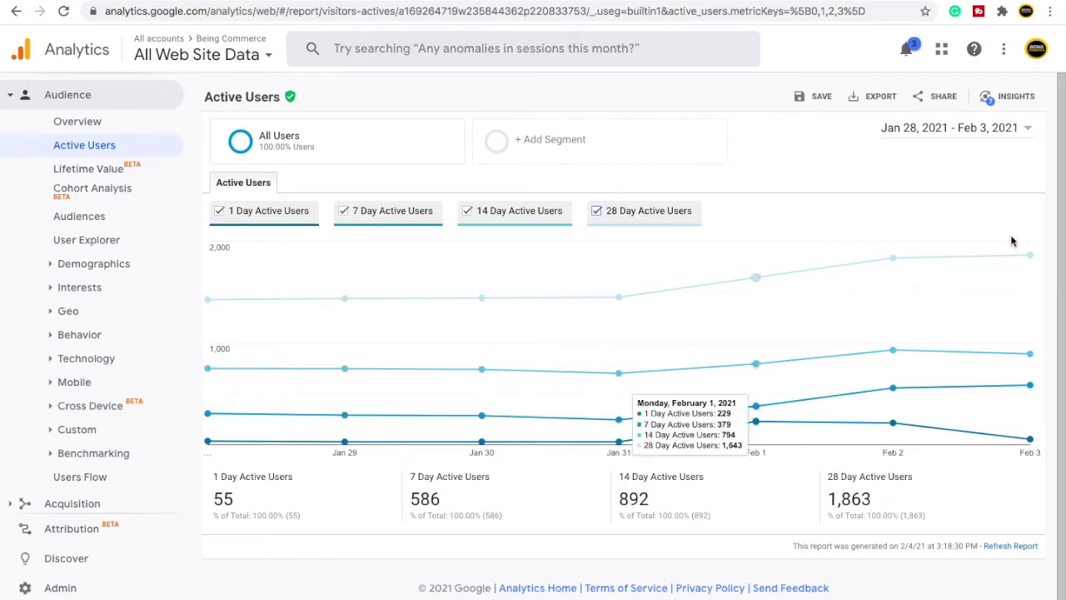
Set the Active Users report's date range to Jan 21, 2021 - Feb 3, 2021
left_click(973, 133)
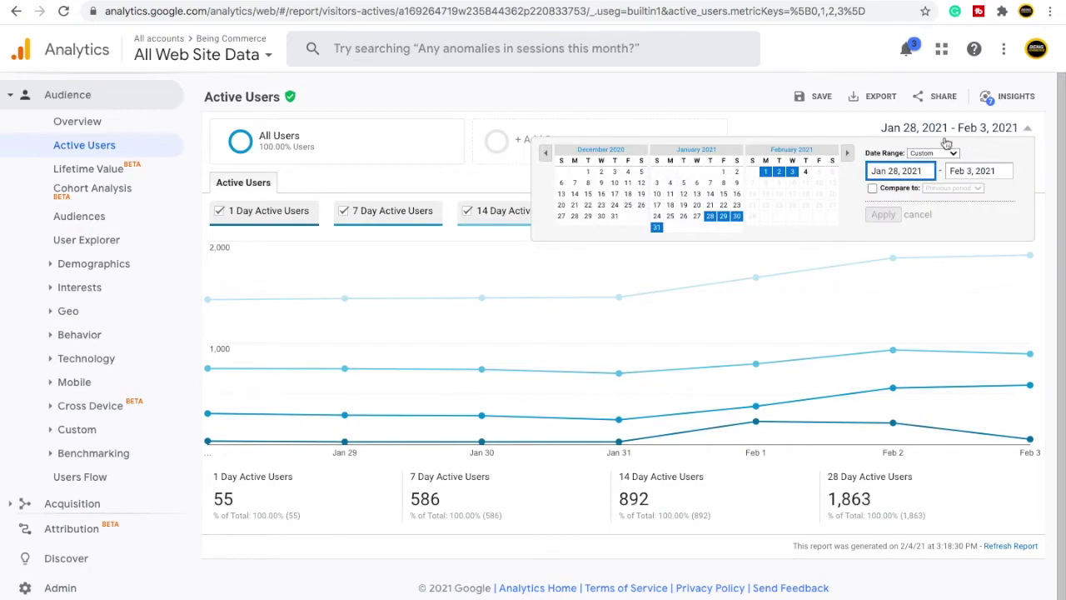
left_click(711, 205)
left_click(884, 215)
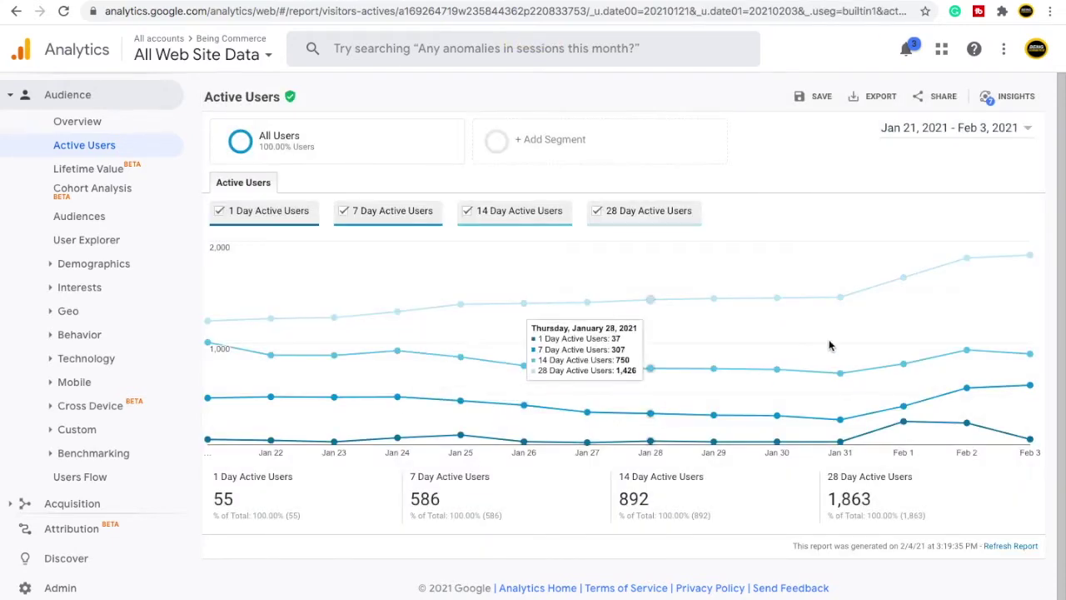
Limit the Active Users report's date range to the single day Feb 3, 2021
left_click(923, 133)
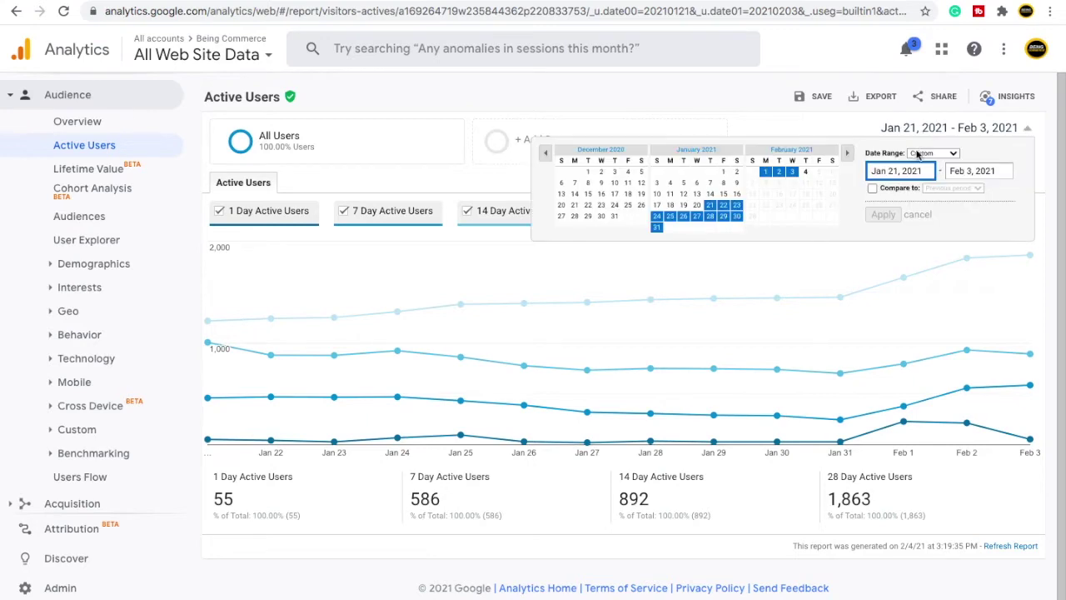
left_click(792, 172)
left_click(883, 215)
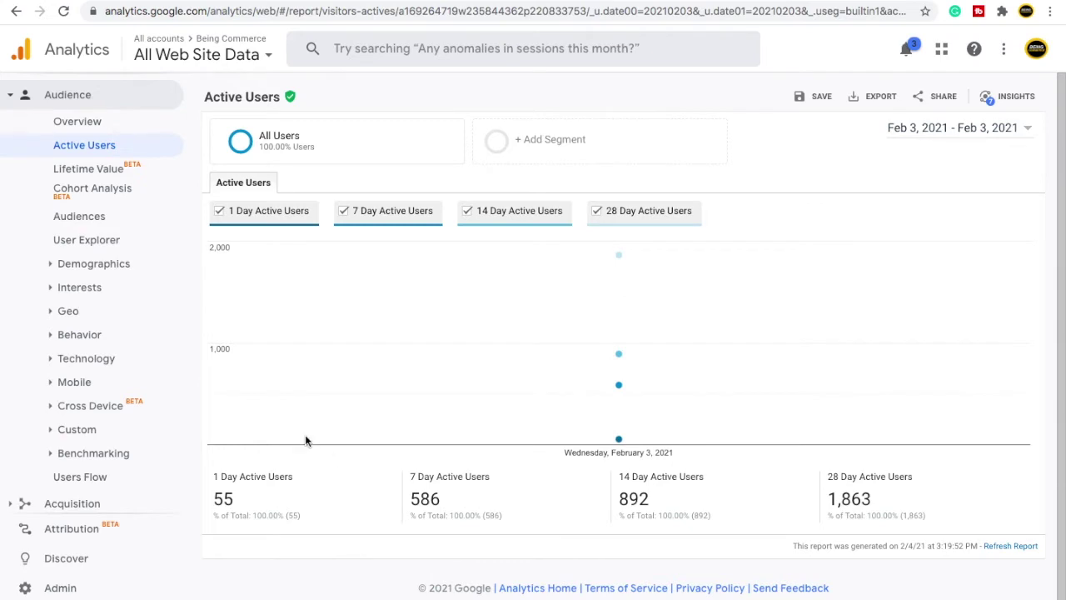
View the Lifetime Value and Cohort Analysis reports under Audience, and return to the Lifetime Value report
left_click(130, 177)
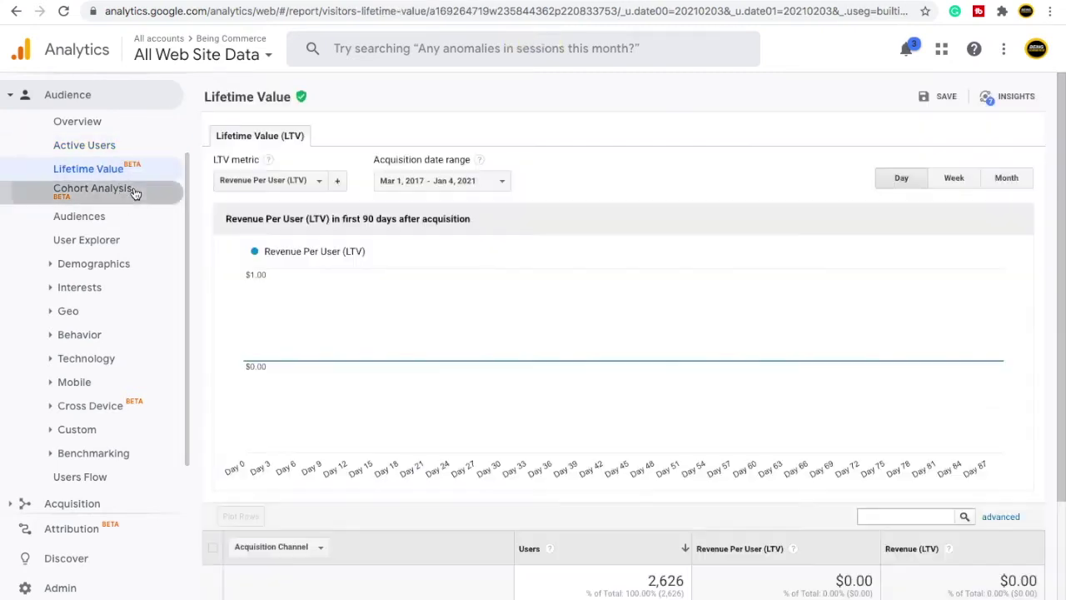
left_click(133, 191)
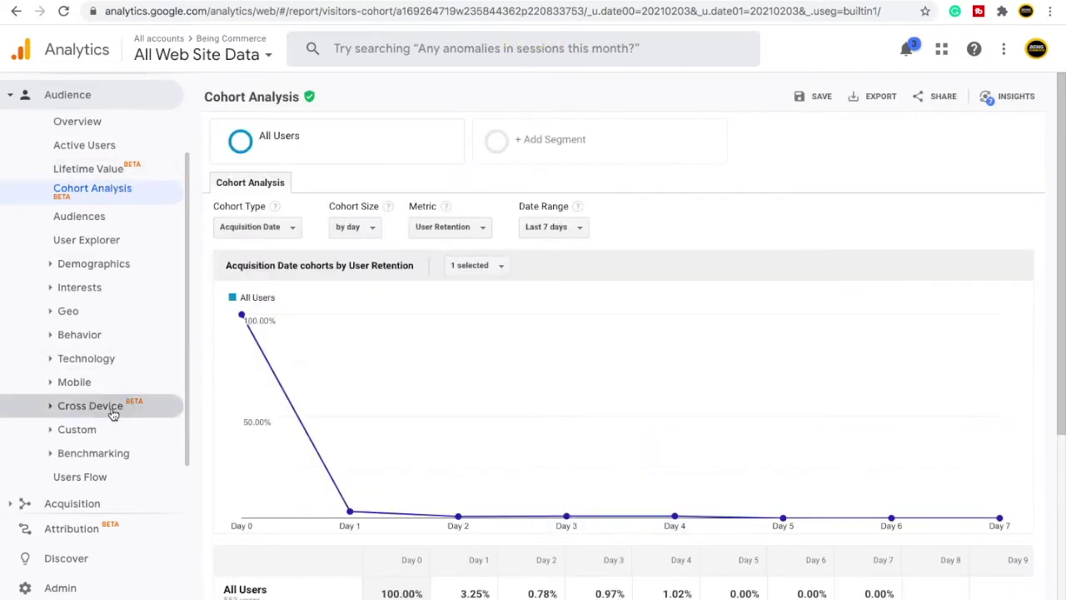
left_click(90, 405)
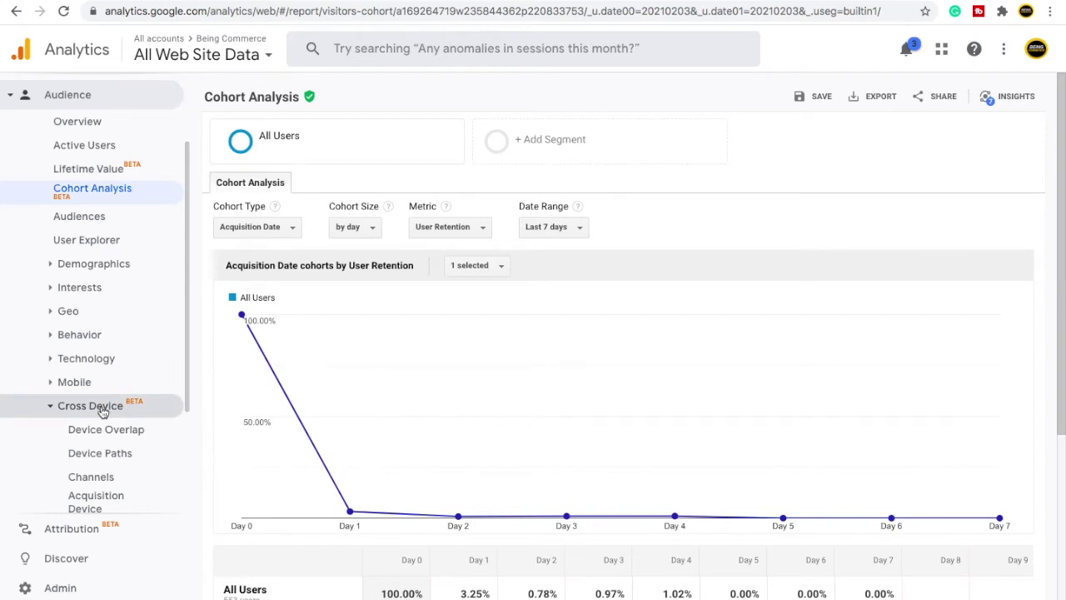
left_click(126, 173)
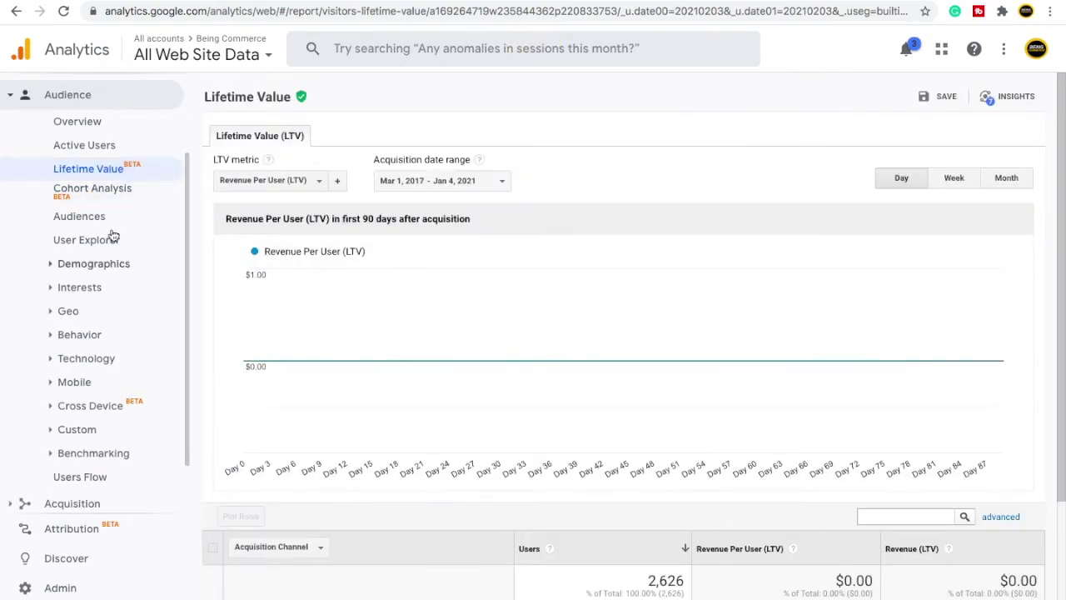
Examine the user counts per acquisition channel in the Lifetime Value report's table and sort them by Users in ascending order
scroll(393, 398, "down", 2)
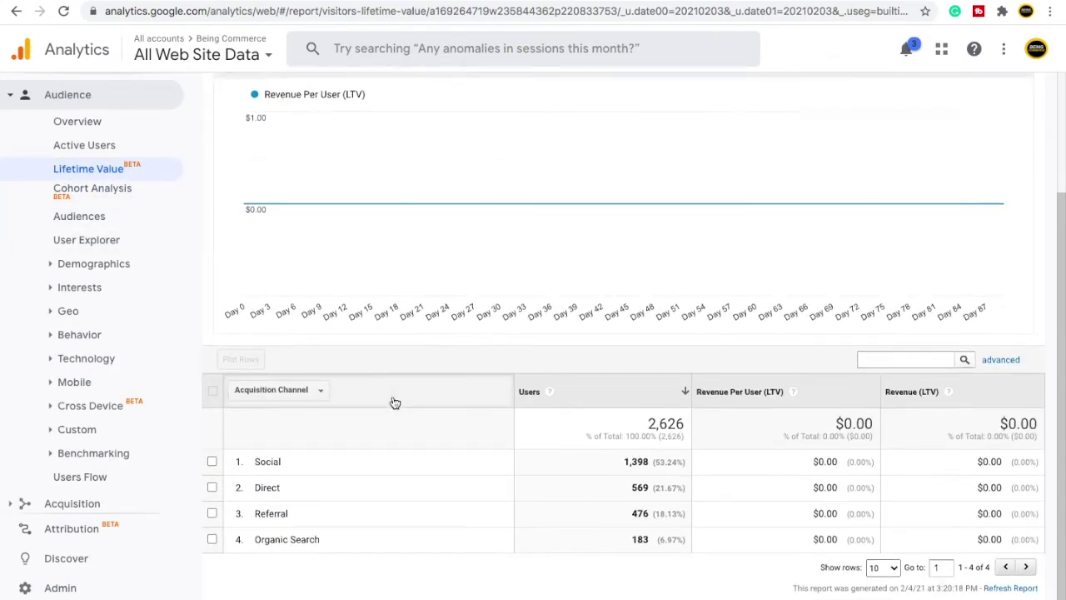
scroll(197, 227, "up", 1)
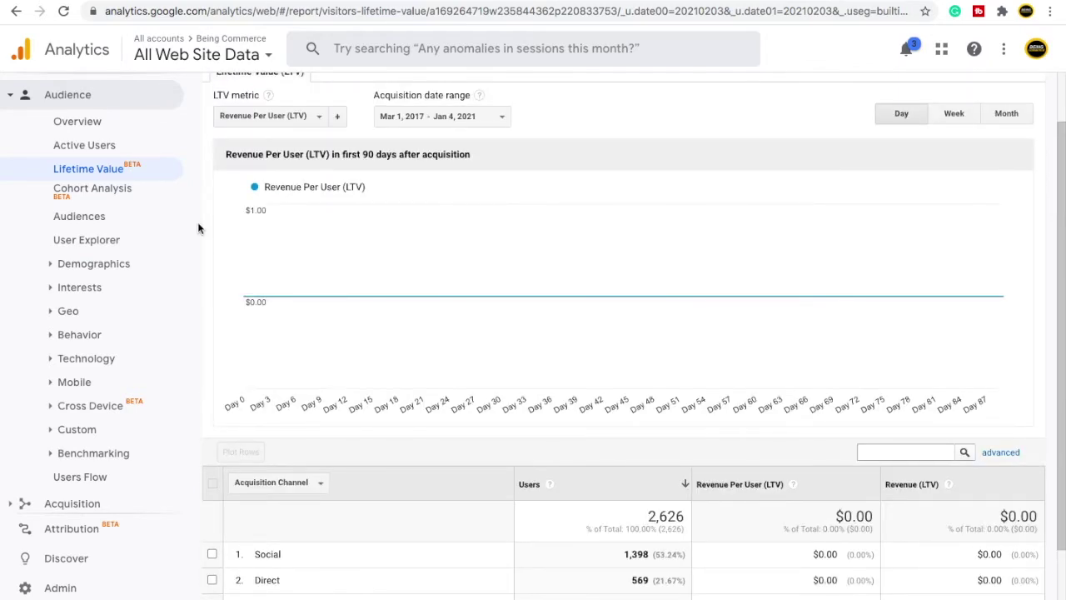
scroll(296, 241, "down", 2)
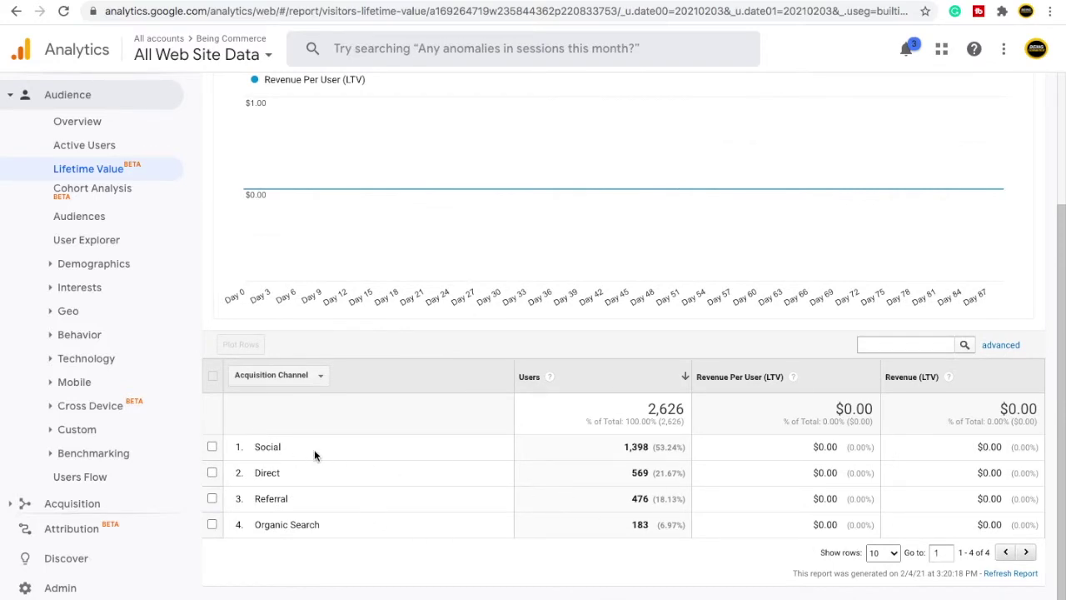
left_click_drag(314, 448, 253, 451)
left_click(247, 470)
left_click_drag(293, 502, 237, 500)
left_click_drag(629, 403, 689, 413)
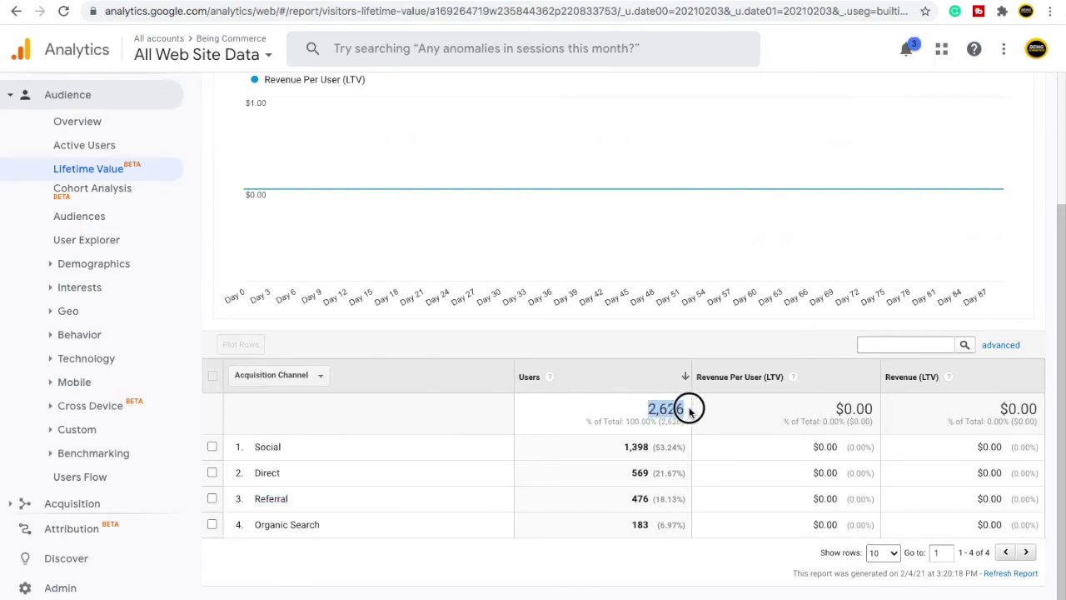
left_click(603, 380)
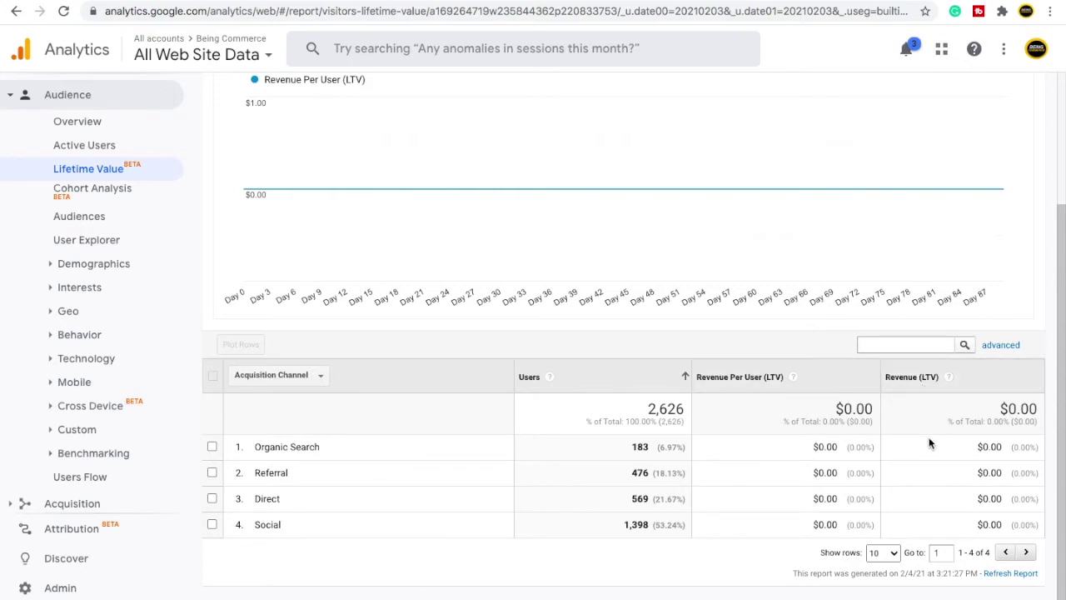
scroll(384, 456, "up", 2)
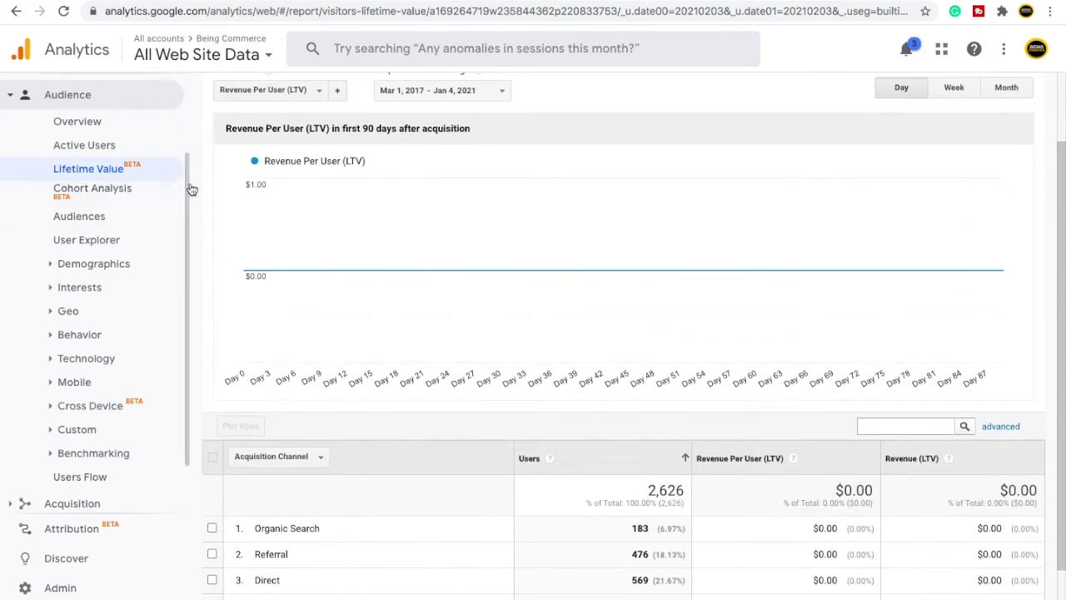
Open the Audience Overview report and check the share of users covered by the All Users segment
left_click(78, 125)
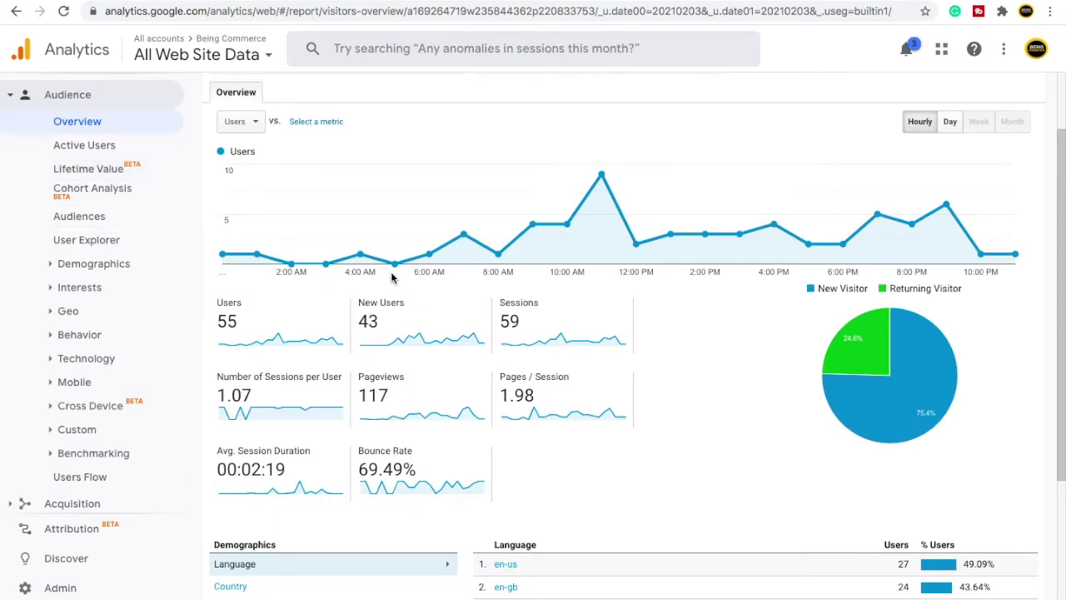
scroll(272, 193, "up", 1)
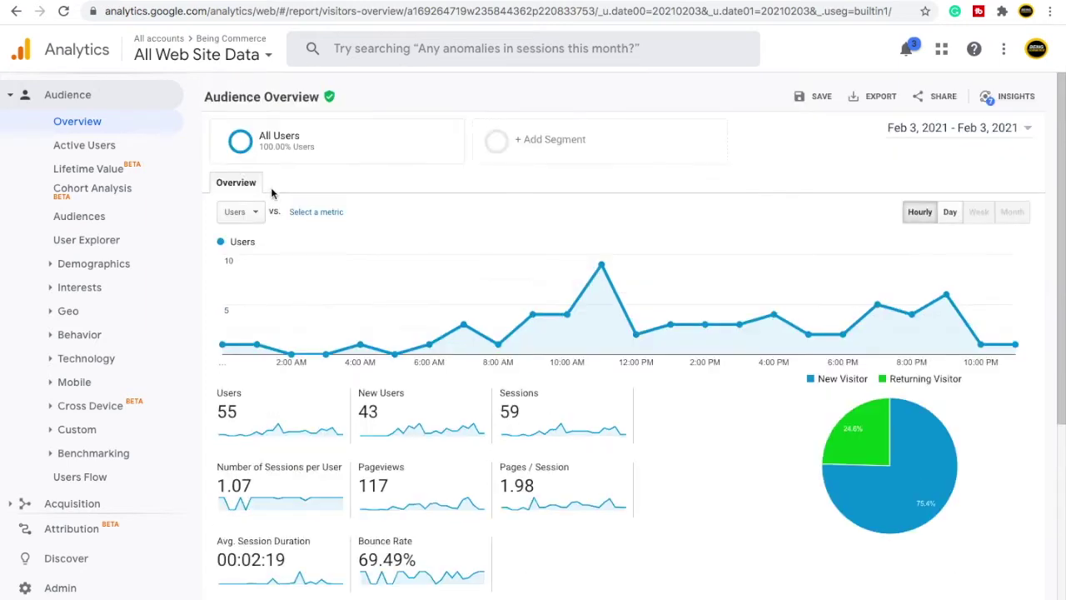
left_click(304, 143)
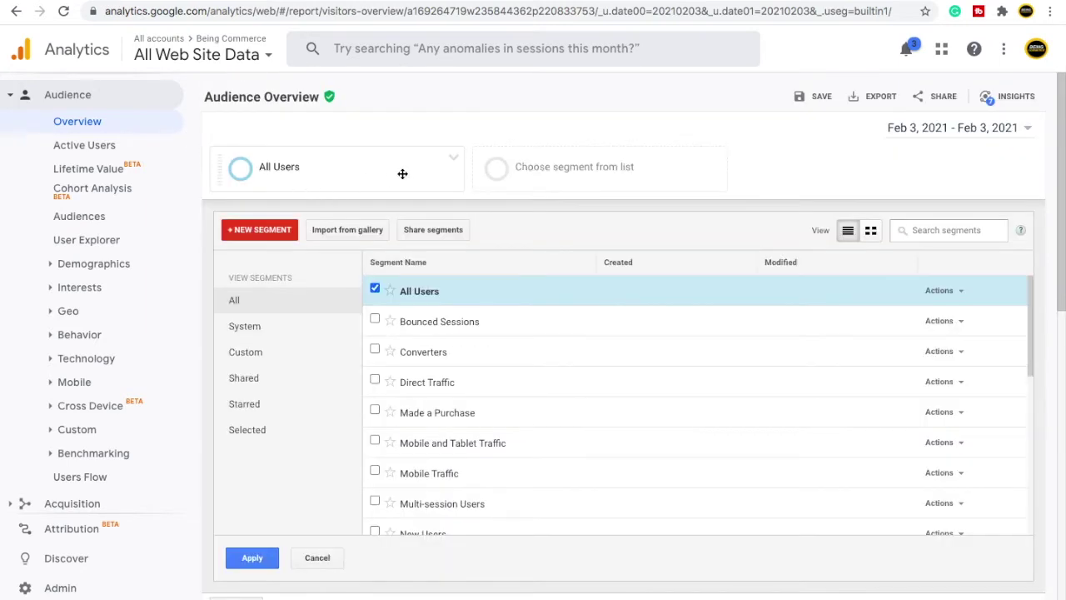
left_click(314, 558)
left_click(344, 190)
mouse_move(271, 139)
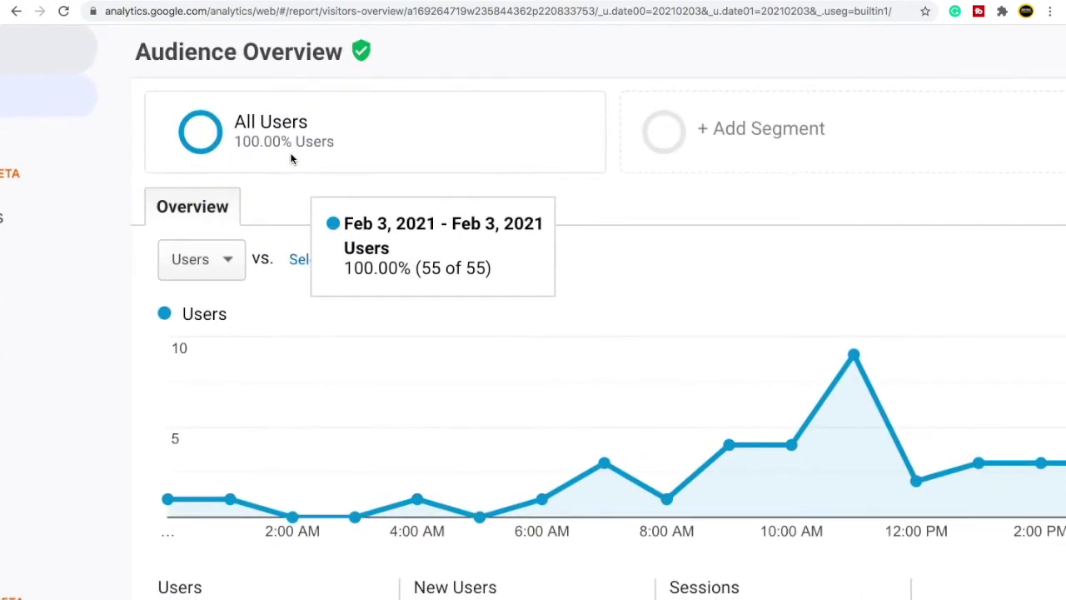
scroll(291, 159, "right", 2)
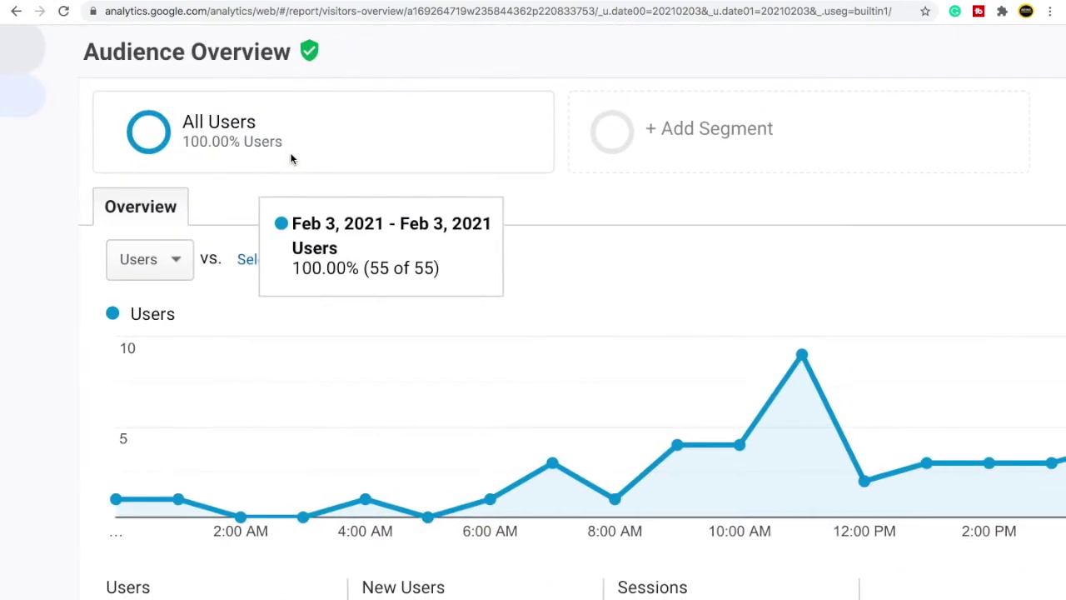
Add the Direct Traffic segment to the Audience Overview report for comparison with All Users
left_click(685, 130)
scroll(553, 323, "down", 5)
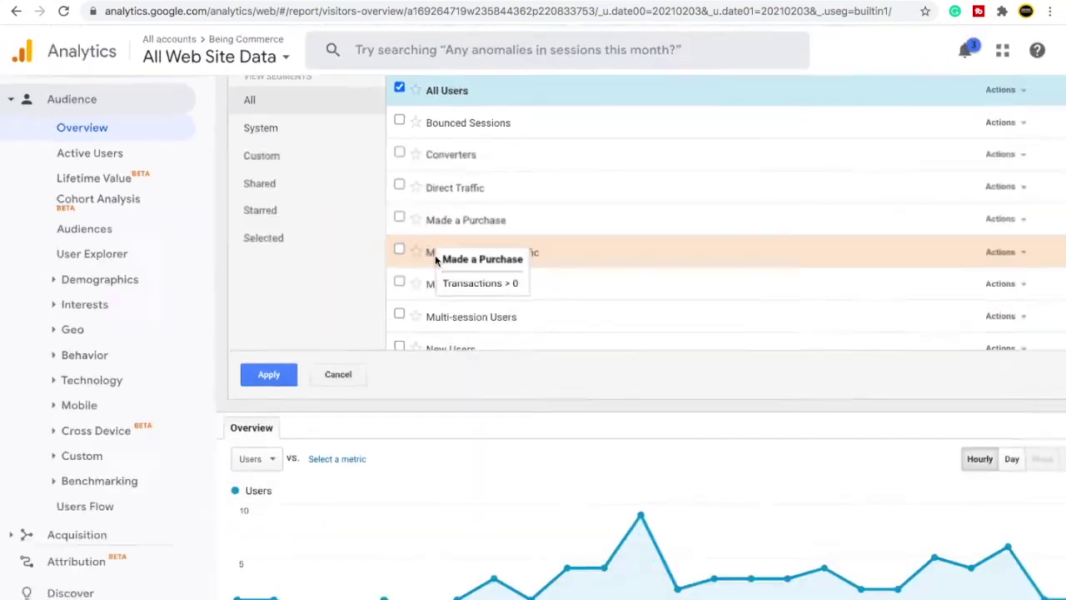
scroll(432, 259, "up", 3)
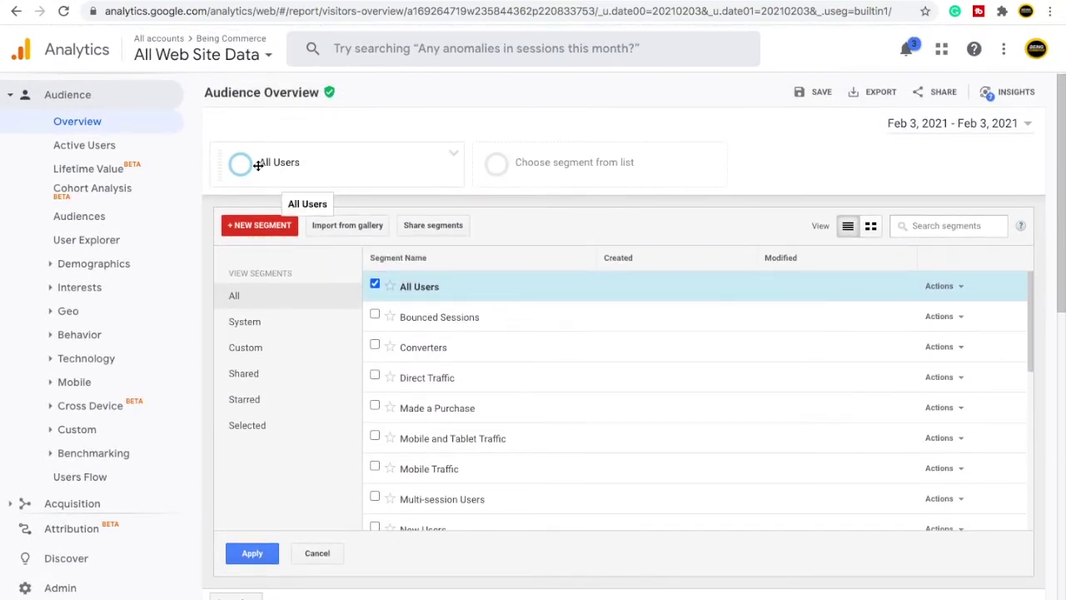
left_click(375, 376)
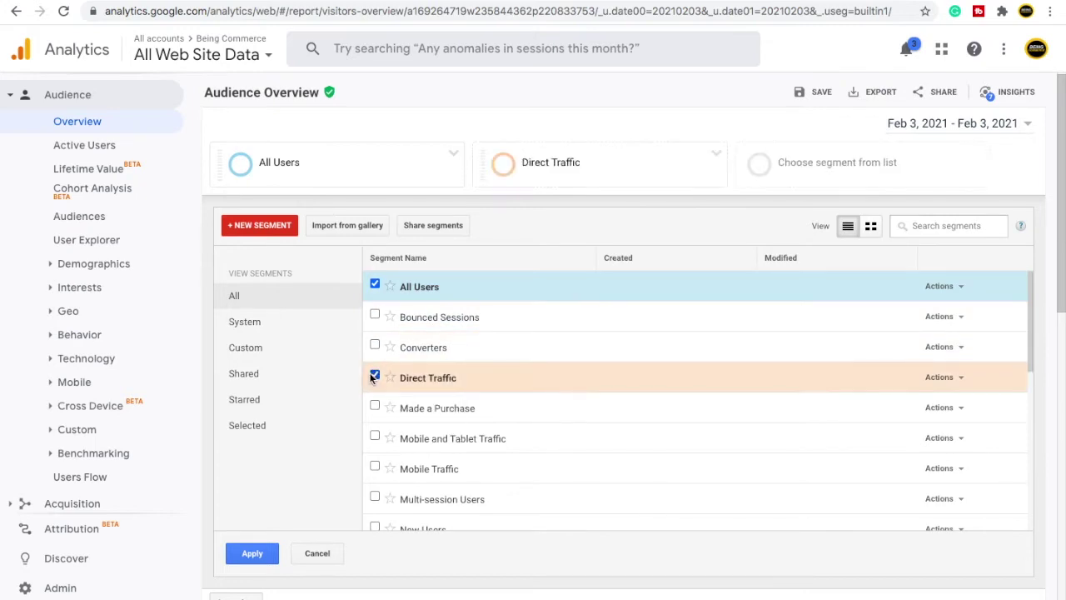
left_click(254, 552)
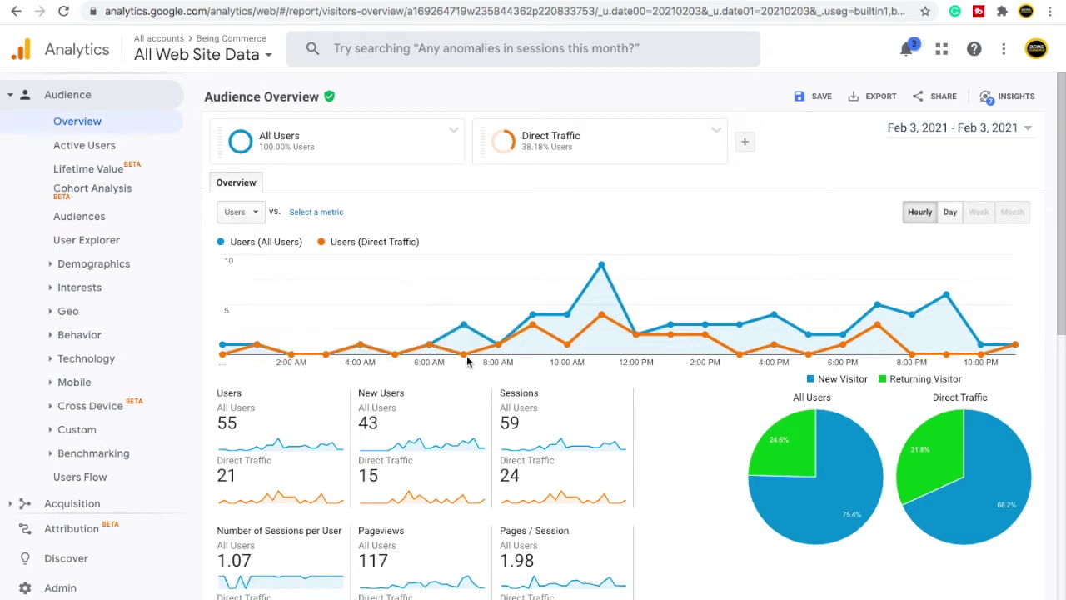
Compare the Users figures and other overview metrics of All Users with those of Direct Traffic
scroll(556, 404, "down", 1)
scroll(557, 404, "down", 4)
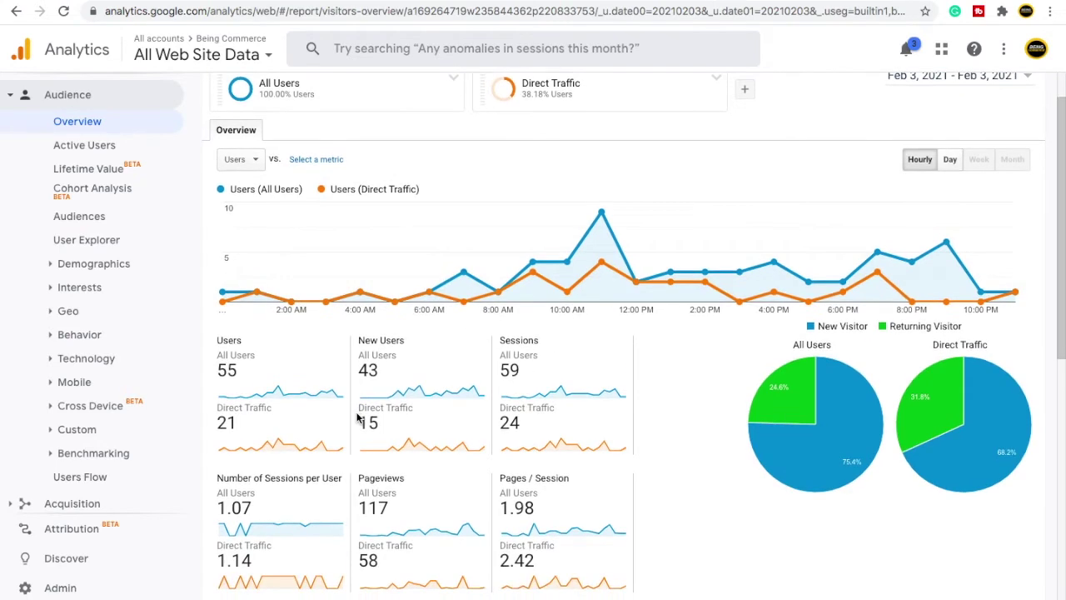
scroll(317, 297, "up", 2)
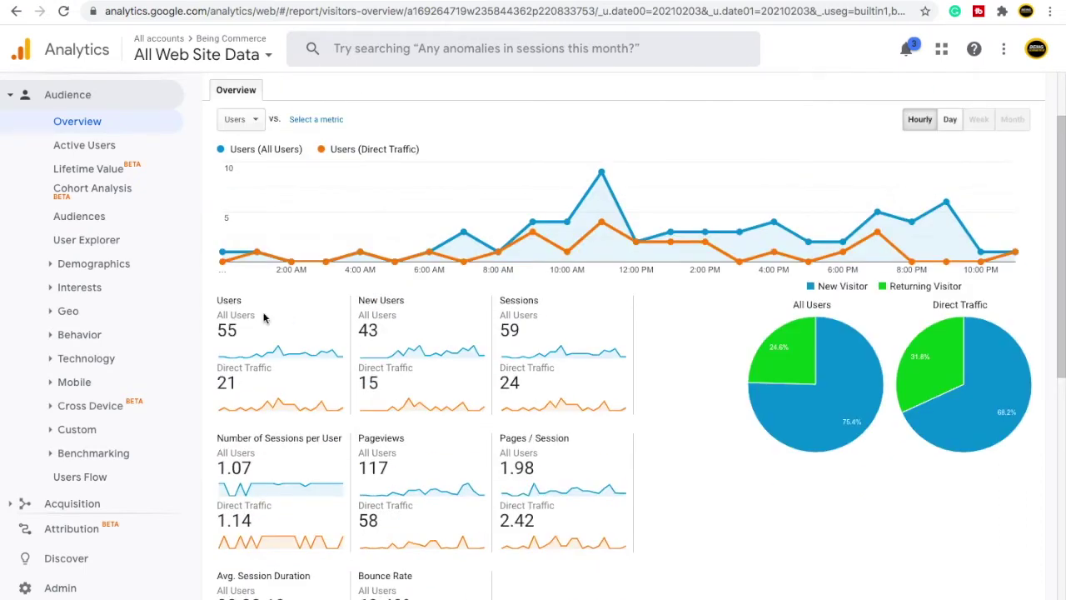
left_click_drag(263, 317, 214, 309)
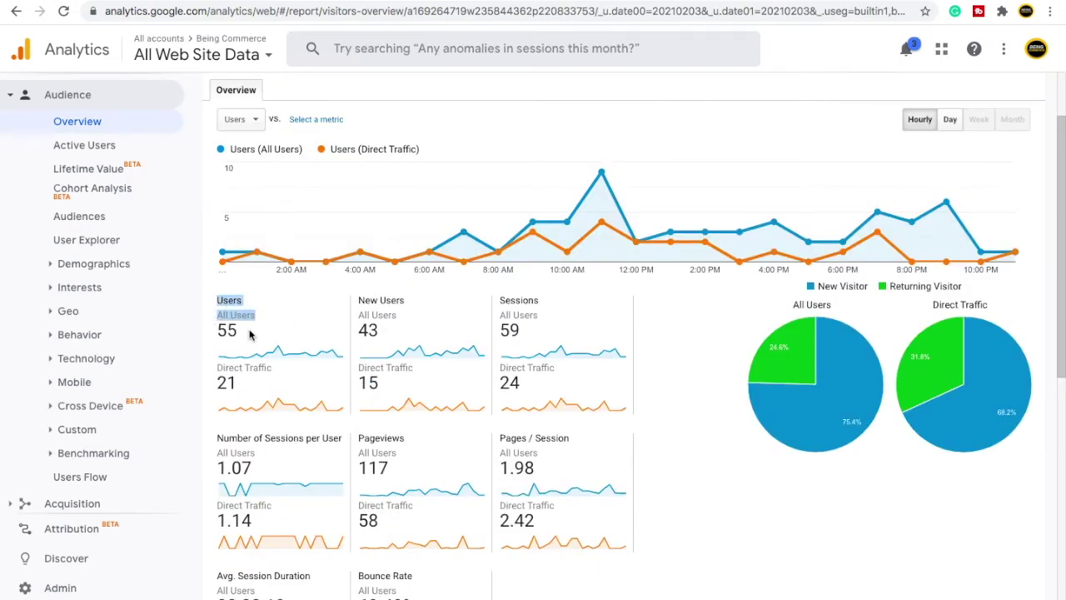
left_click_drag(275, 373, 221, 364)
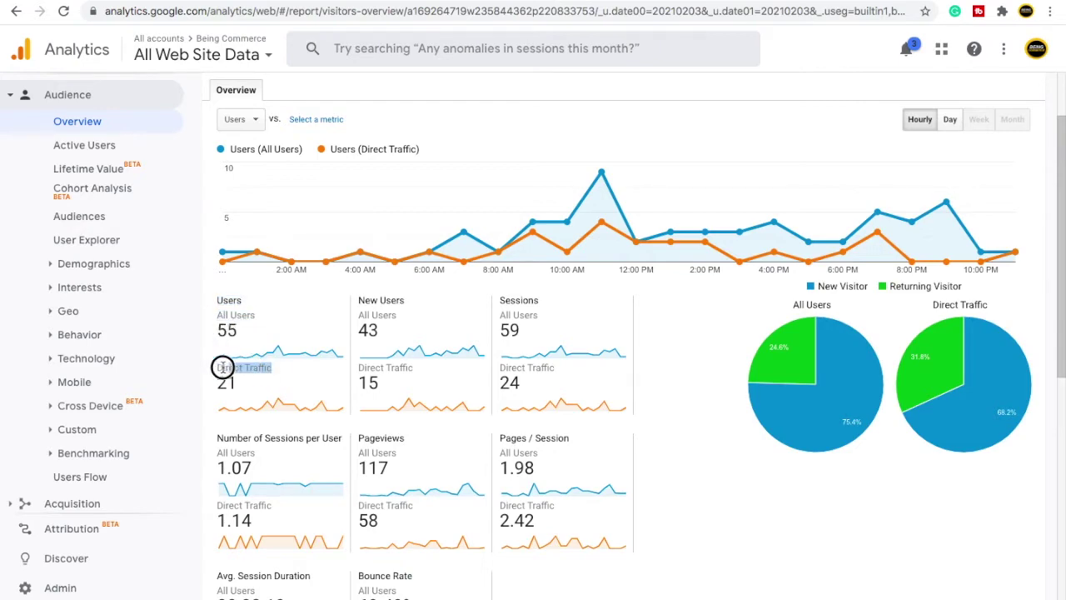
left_click(245, 388, "shift")
scroll(369, 331, "down", 2)
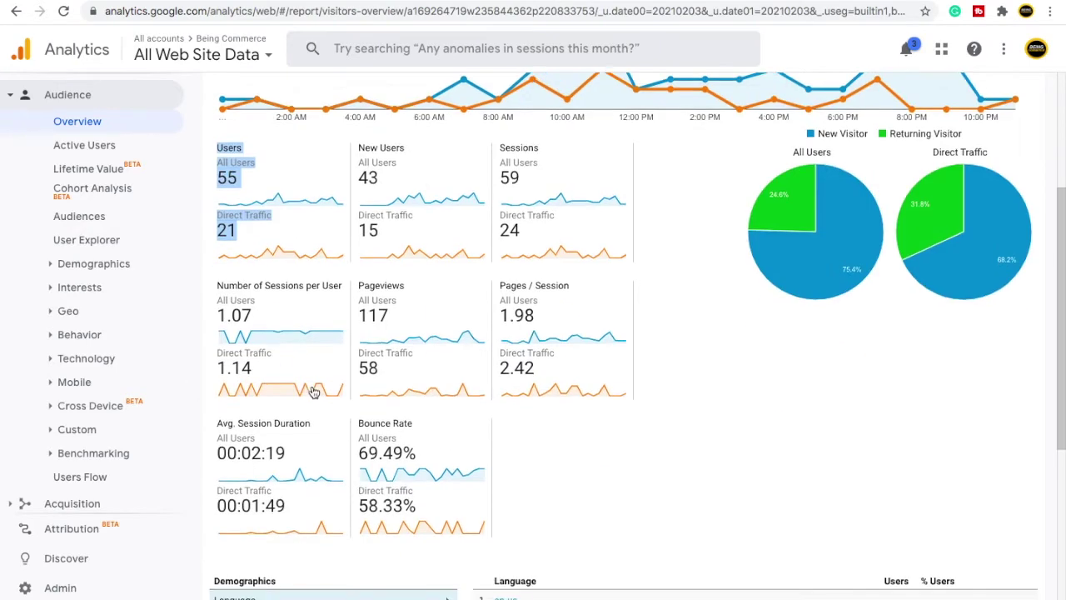
scroll(574, 396, "up", 5)
Remove the All Users segment from the Audience Overview report
left_click(640, 169)
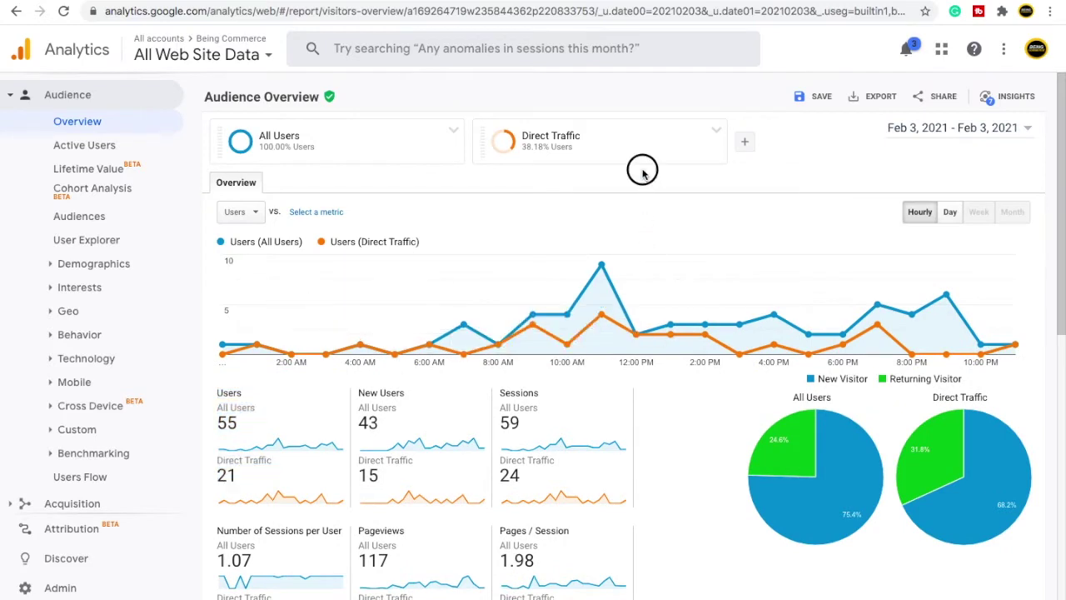
left_click(454, 135)
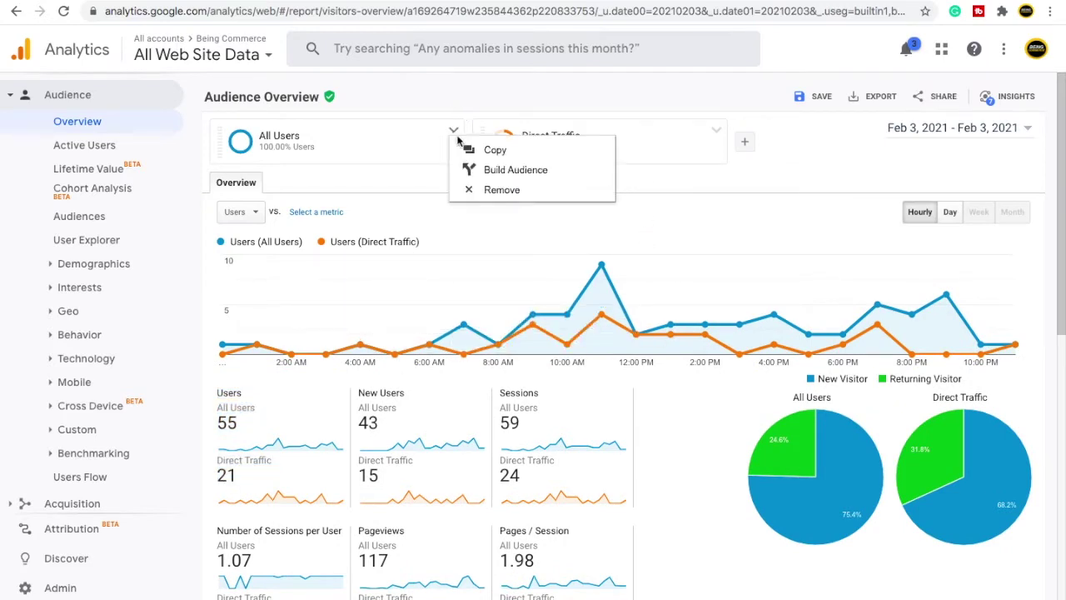
left_click(500, 190)
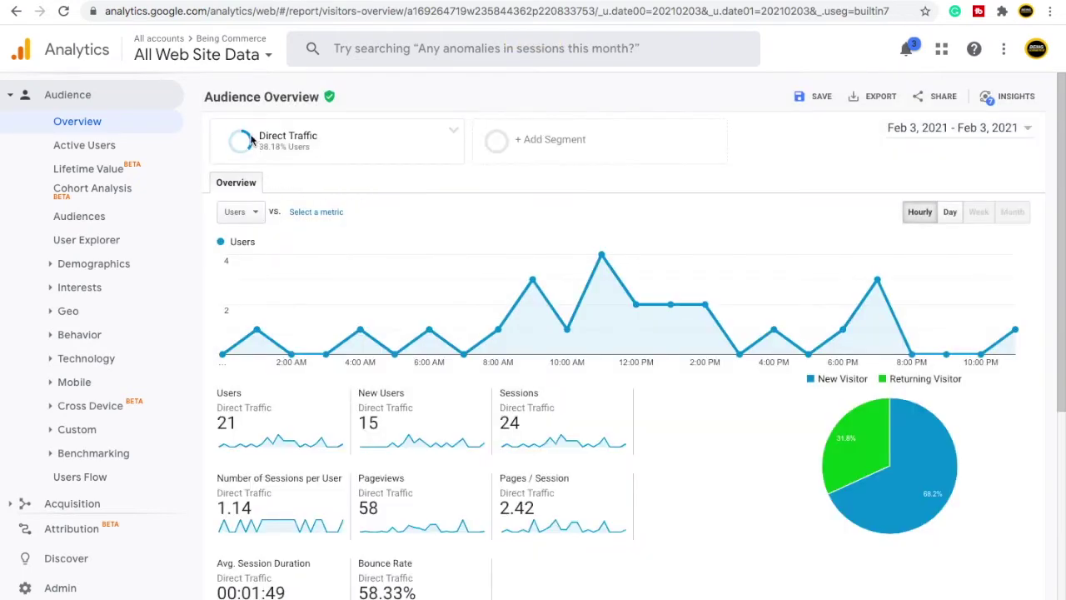
Review the Audience Overview metrics and the demographics table for the Direct Traffic segment alone
left_click(264, 137)
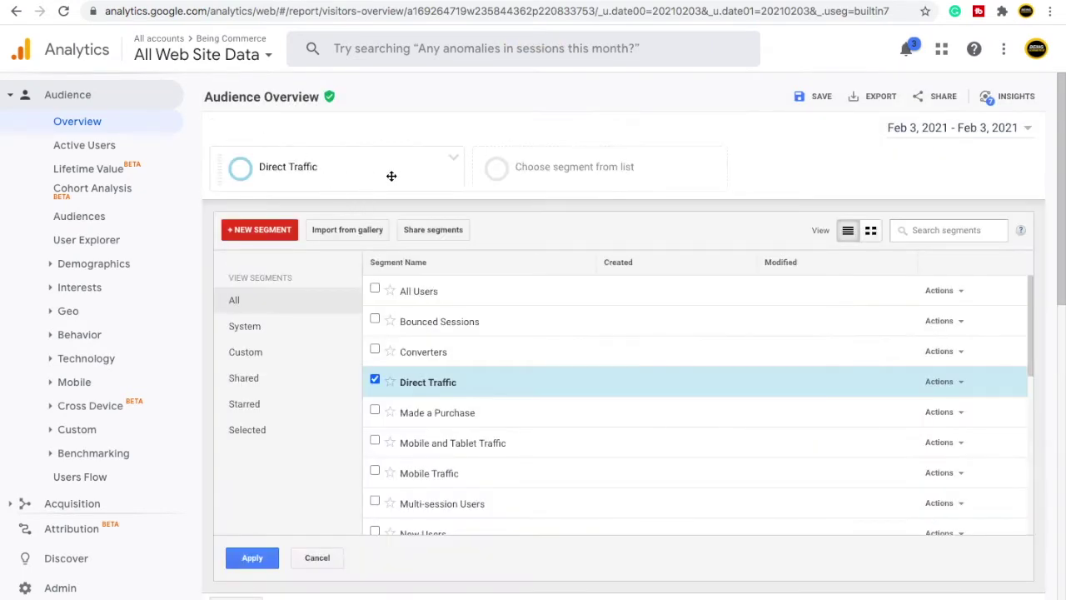
left_click(316, 557)
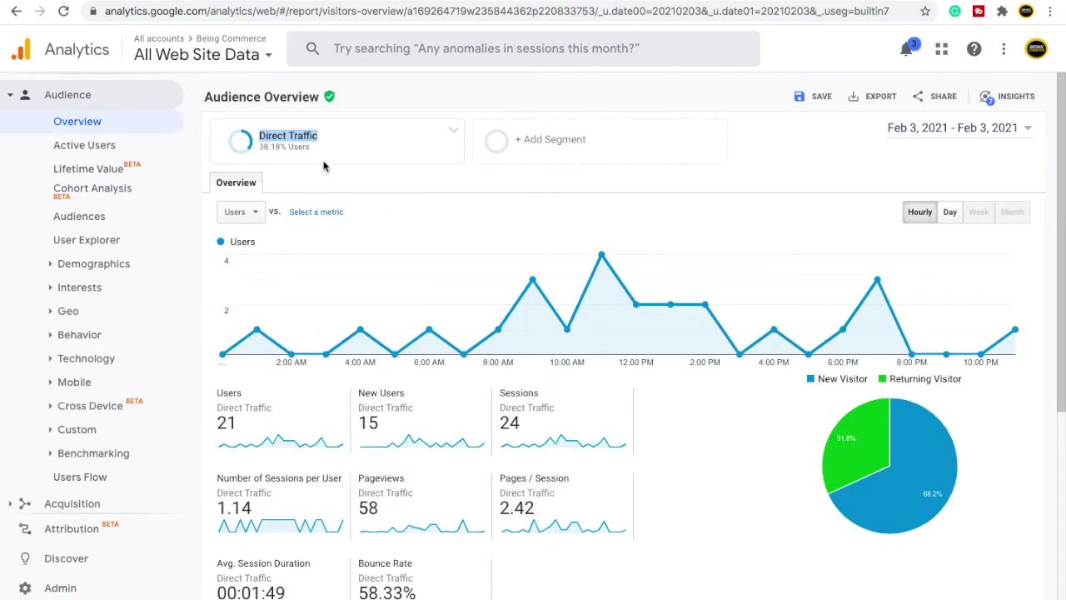
scroll(324, 167, "down", 1)
left_click(351, 173)
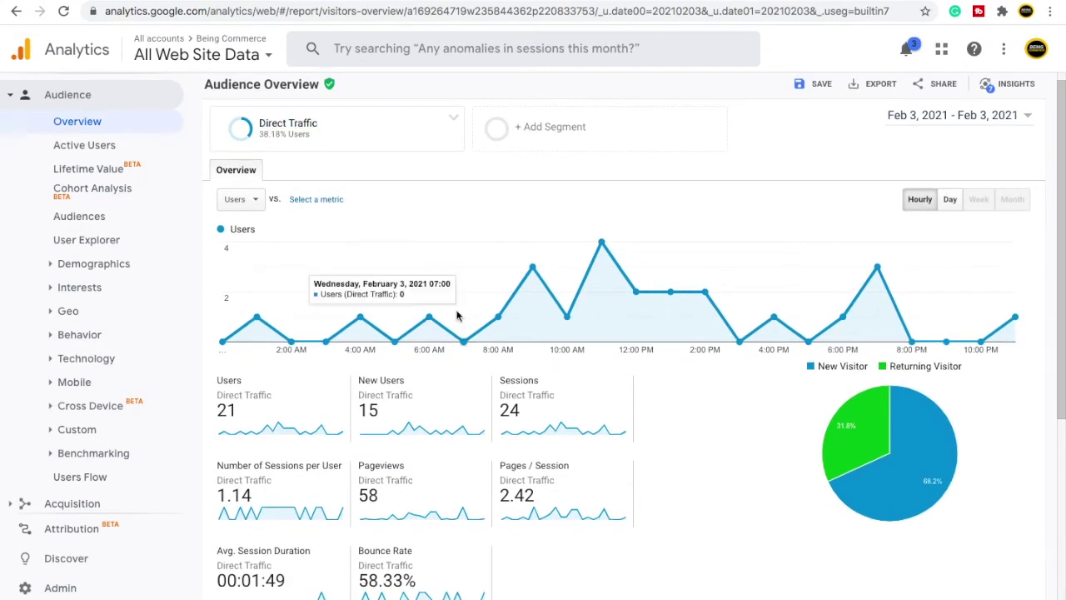
scroll(457, 315, "down", 3)
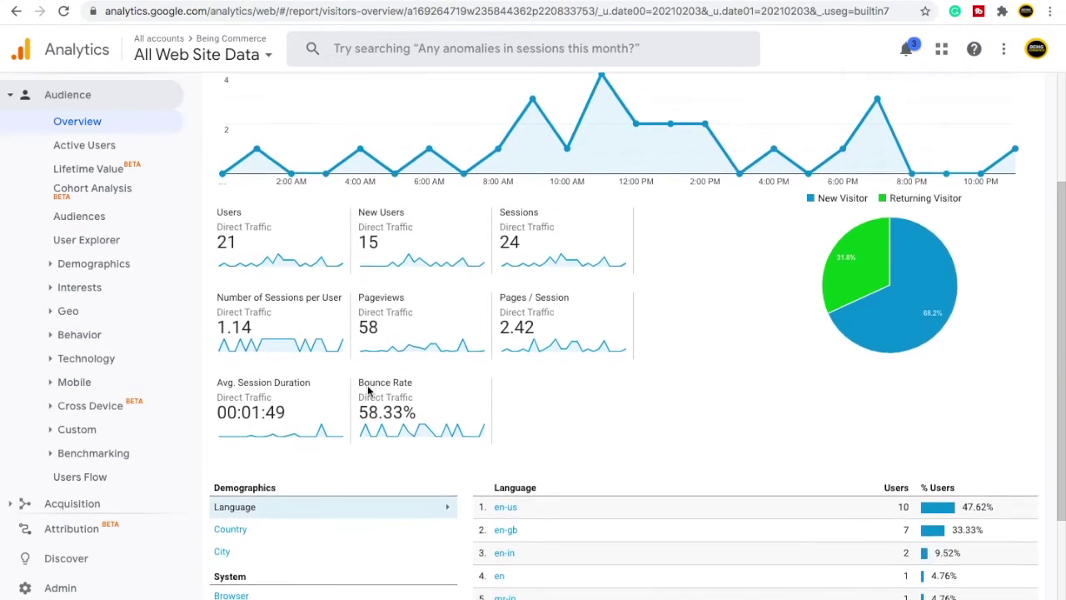
scroll(613, 186, "down", 3)
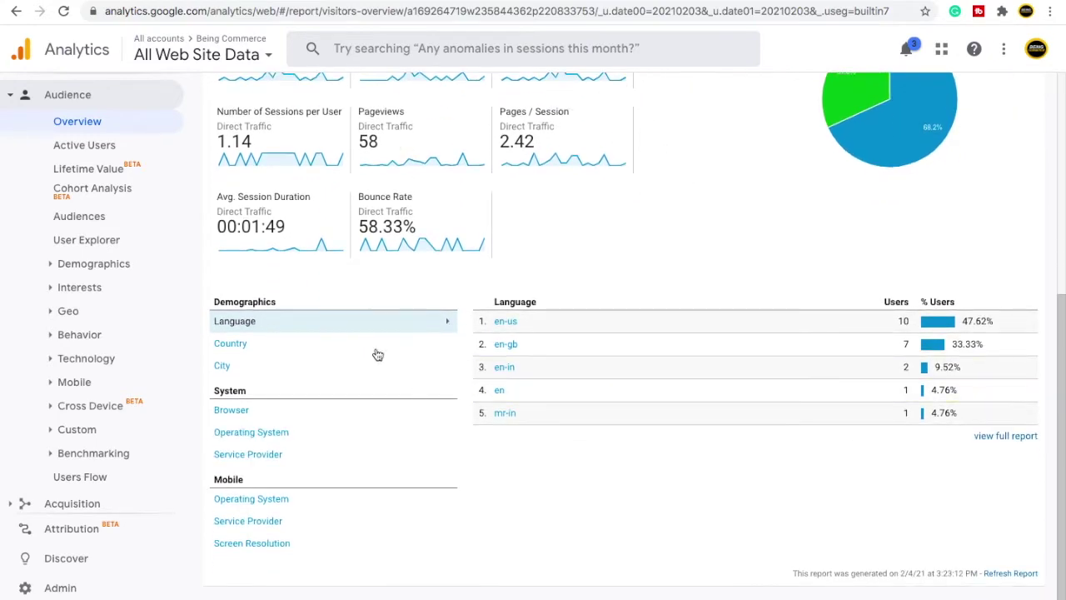
scroll(504, 350, "up", 6)
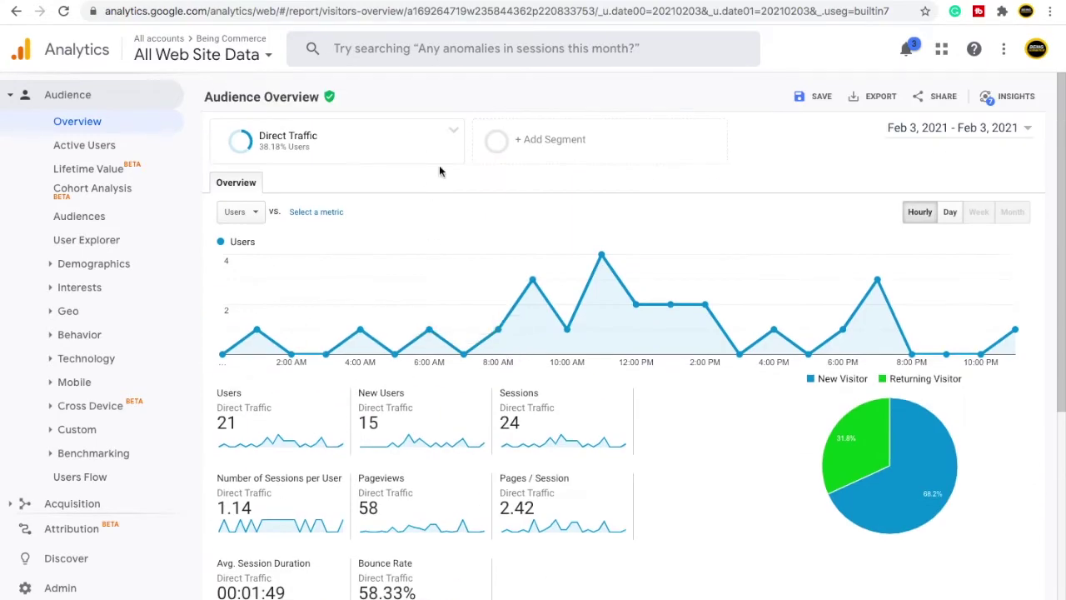
Add the Mobile and Tablet Traffic and Bounced Sessions segments to the Audience Overview report alongside Direct Traffic
left_click(538, 138)
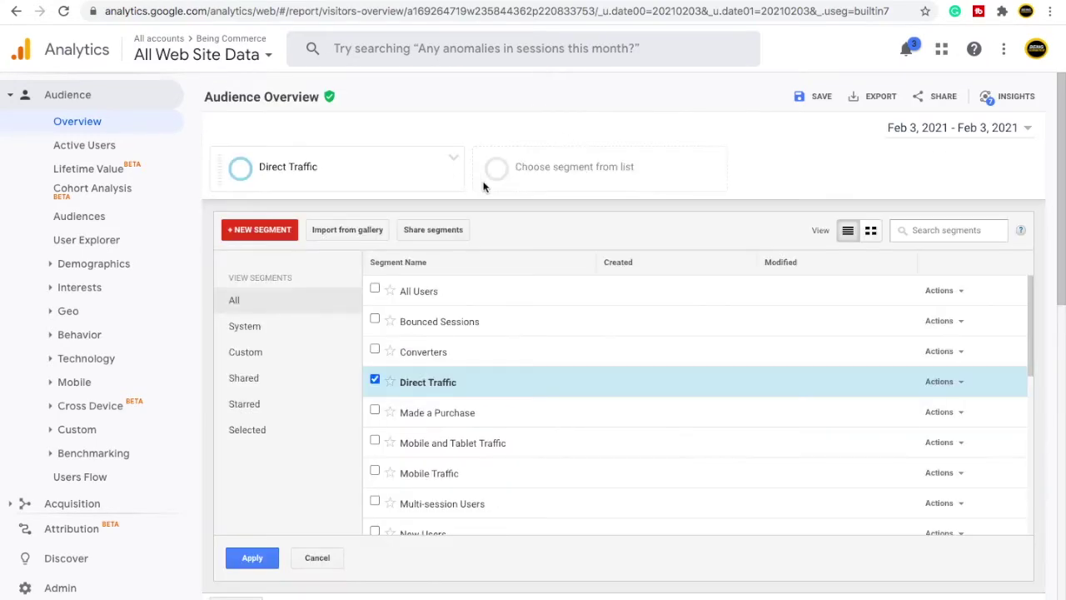
left_click(375, 440)
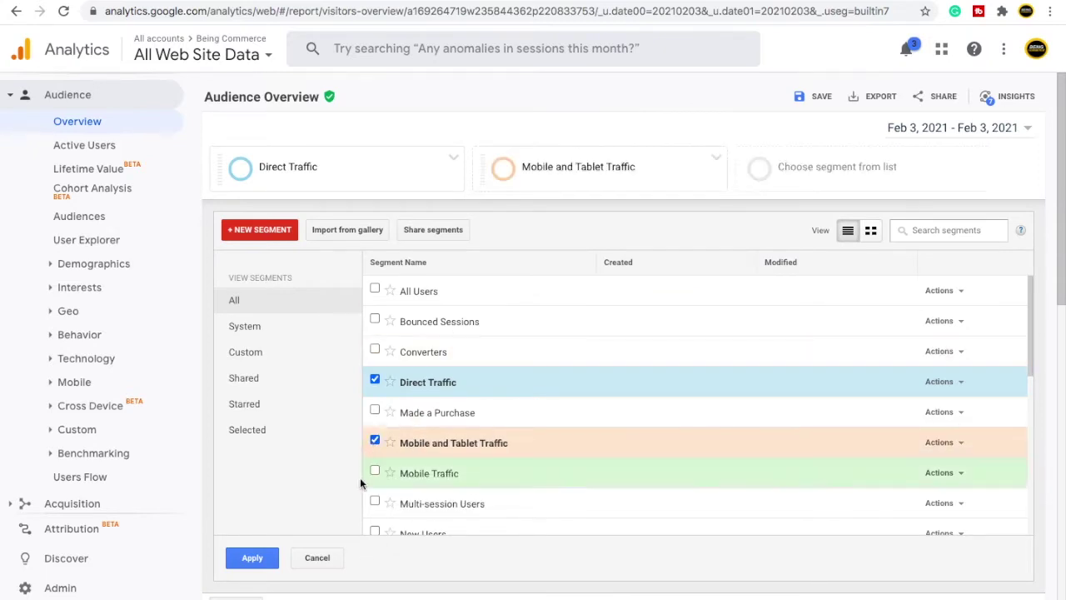
left_click(258, 561)
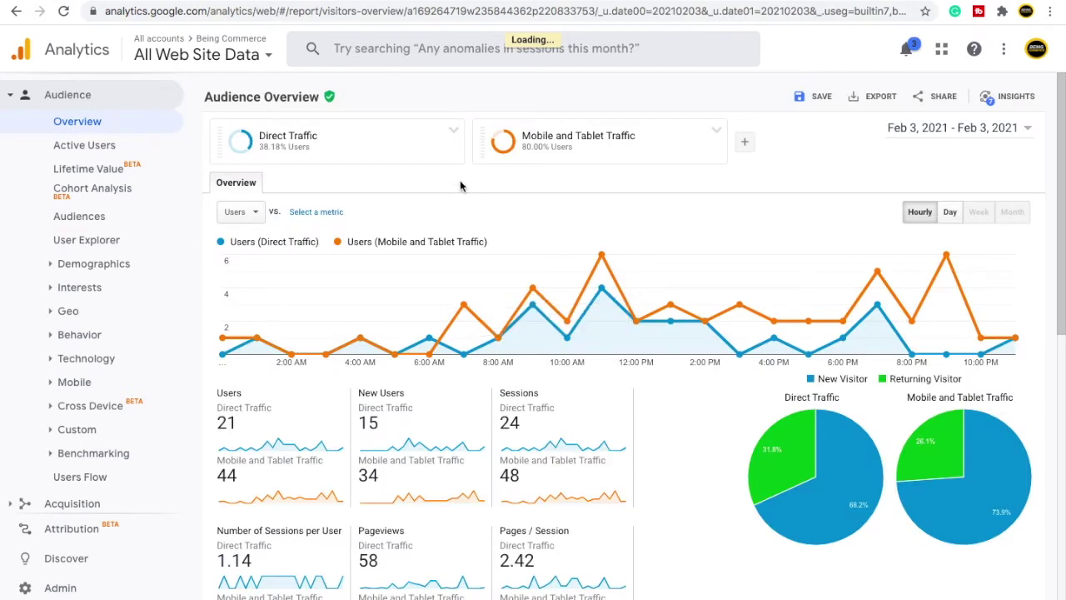
left_click(745, 141)
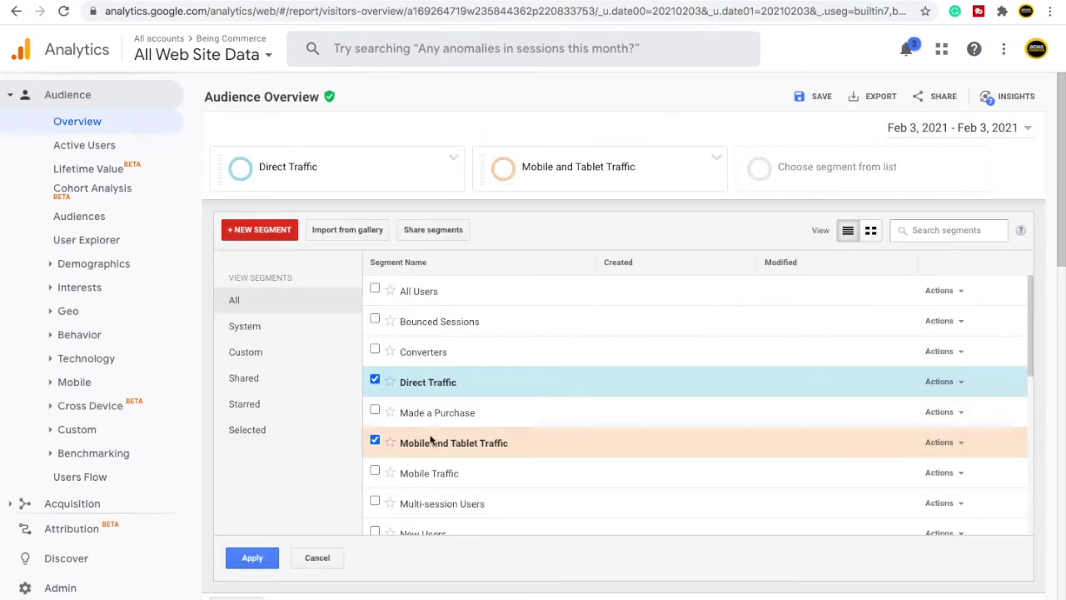
left_click(375, 320)
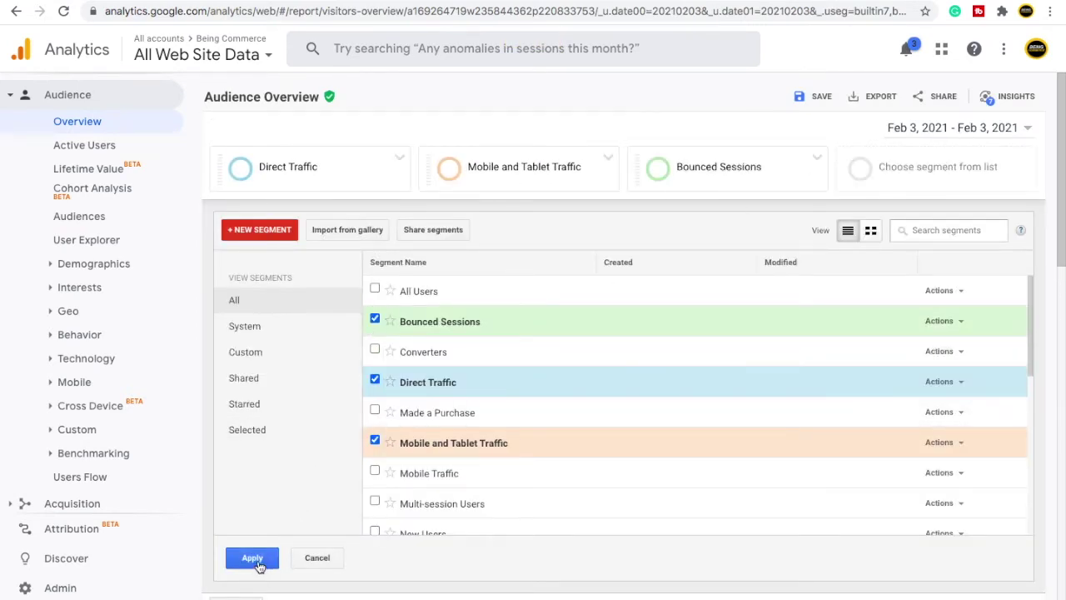
left_click(254, 559)
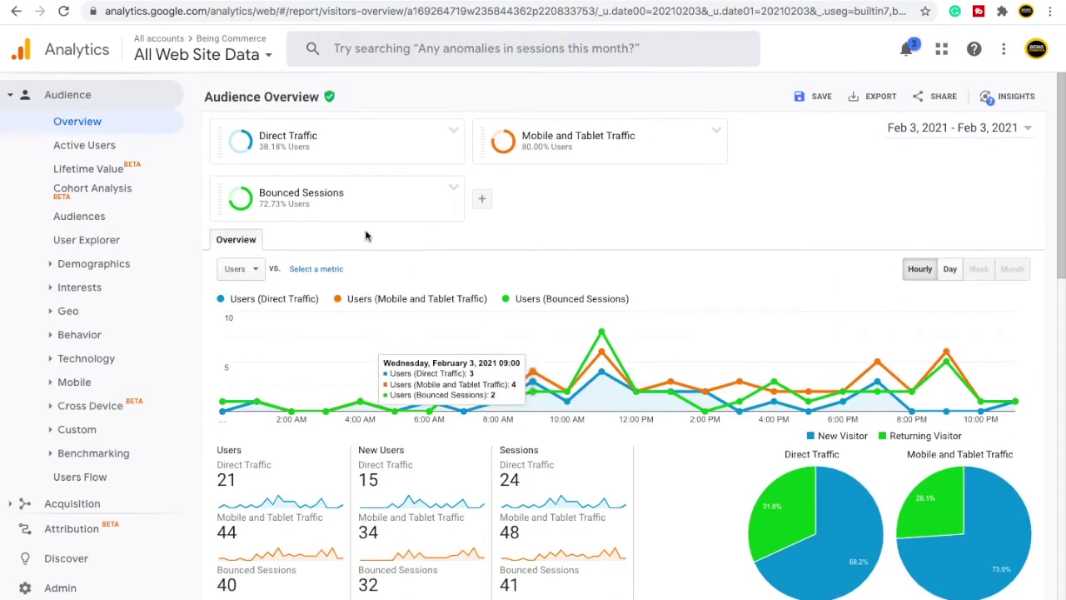
Remove the Bounced Sessions, Direct Traffic, and Mobile and Tablet Traffic segments from the Audience Overview report
mouse_move(265, 152)
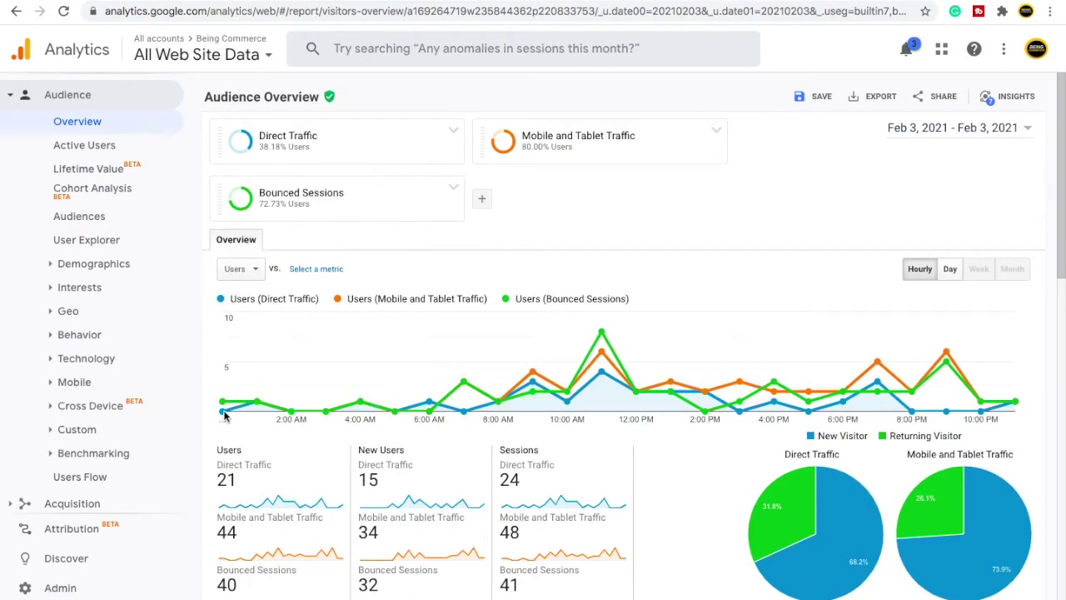
mouse_move(549, 139)
mouse_move(359, 204)
left_click(453, 187)
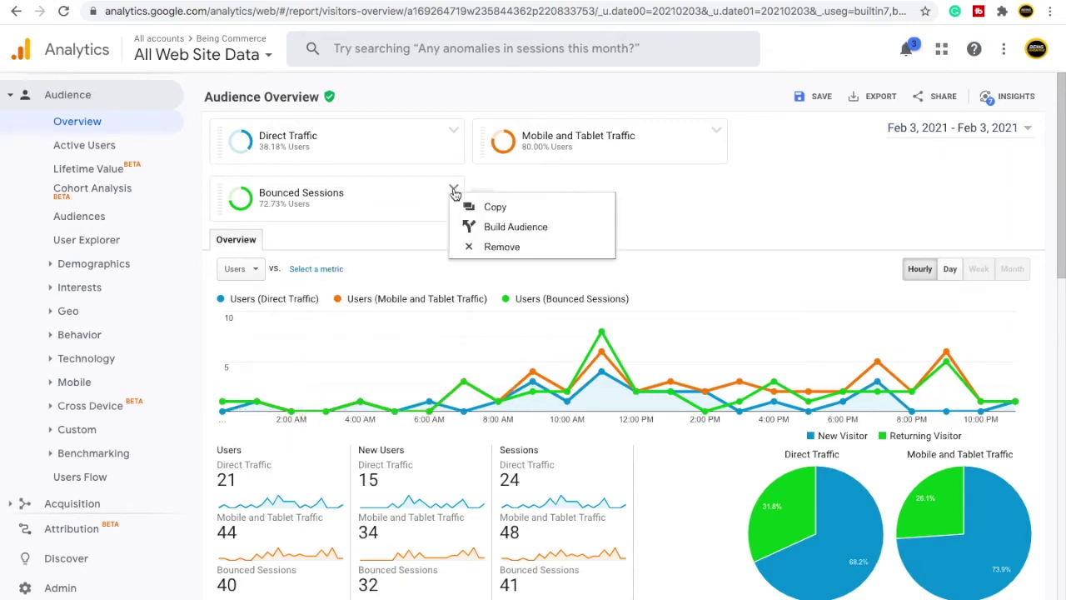
left_click(497, 248)
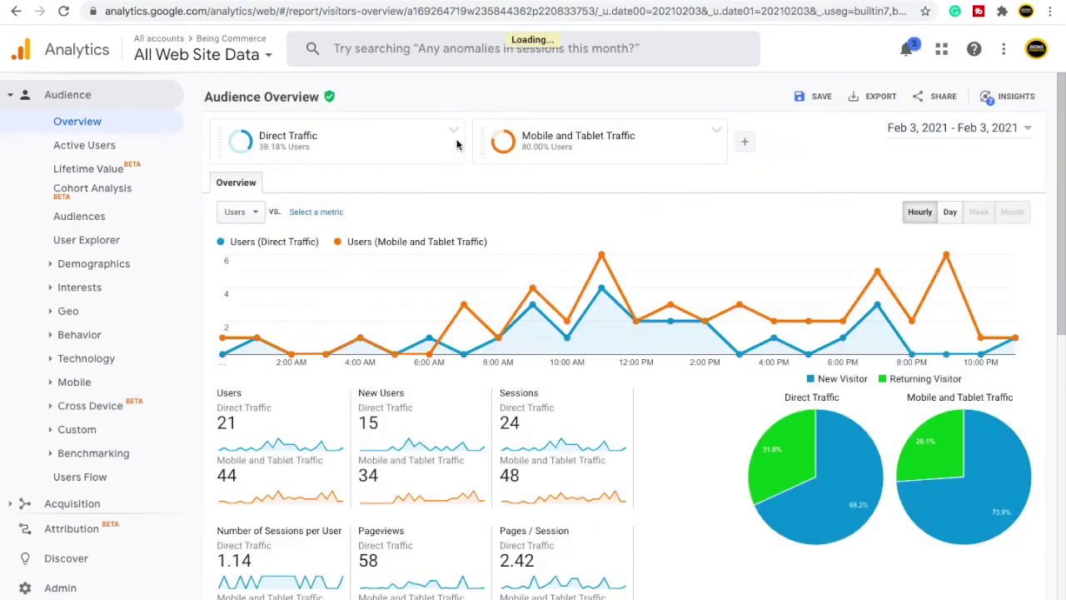
left_click(453, 130)
left_click(514, 189)
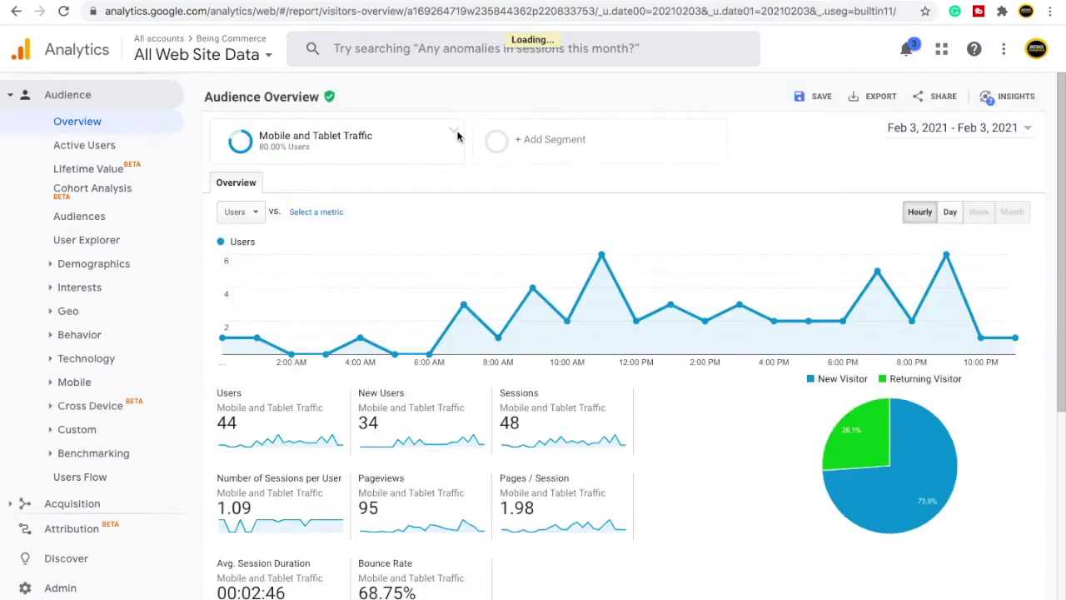
left_click(454, 130)
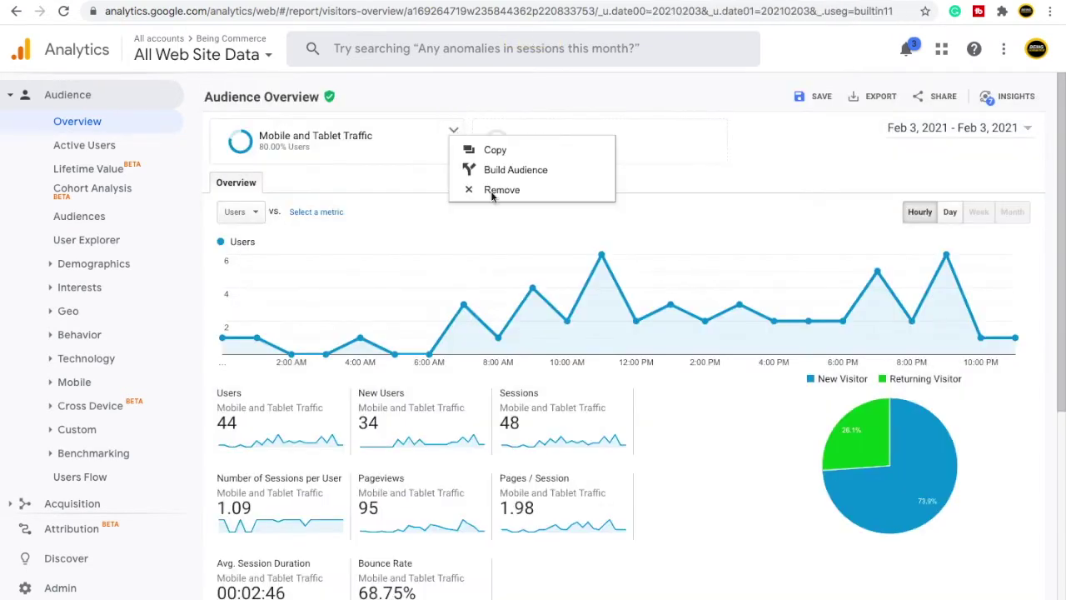
left_click(506, 190)
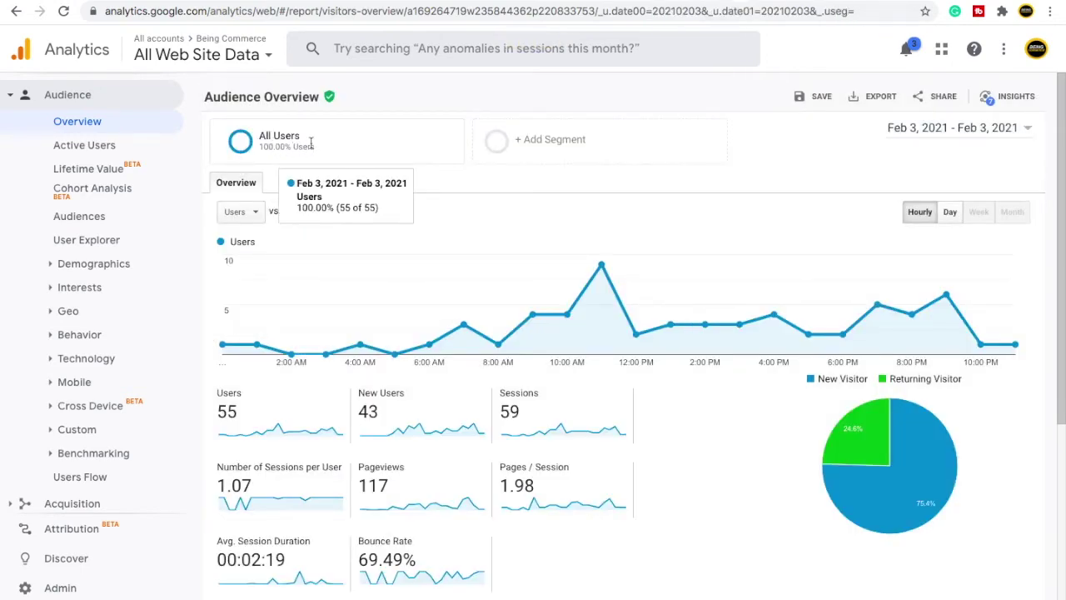
Open the Audiences report and review its Users chart and the acquisition, behavior and conversions table
triple_click(269, 138)
left_click(269, 139)
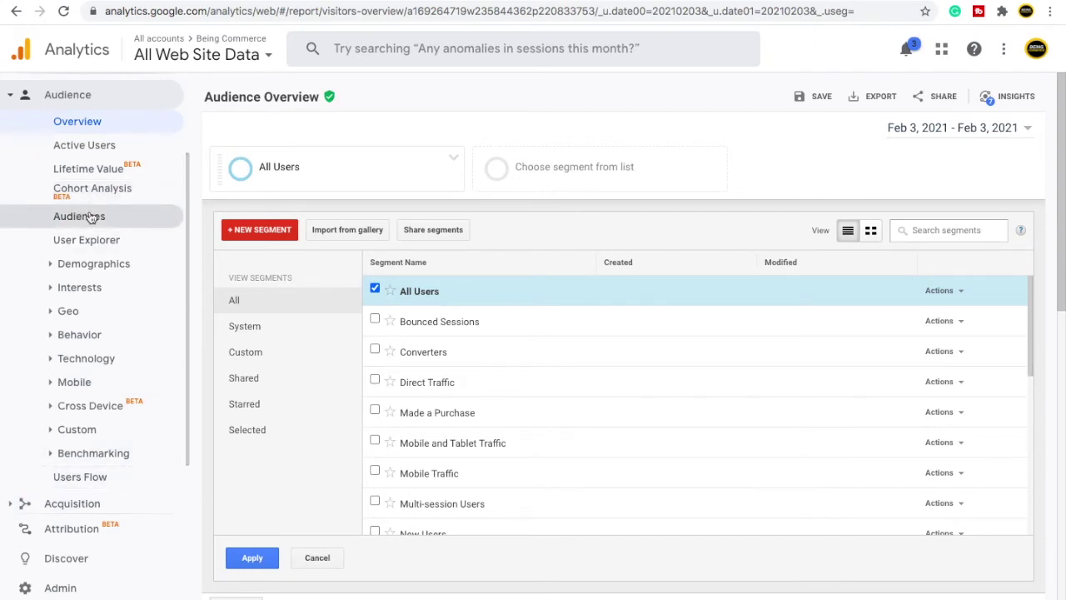
left_click(109, 266)
left_click(83, 219)
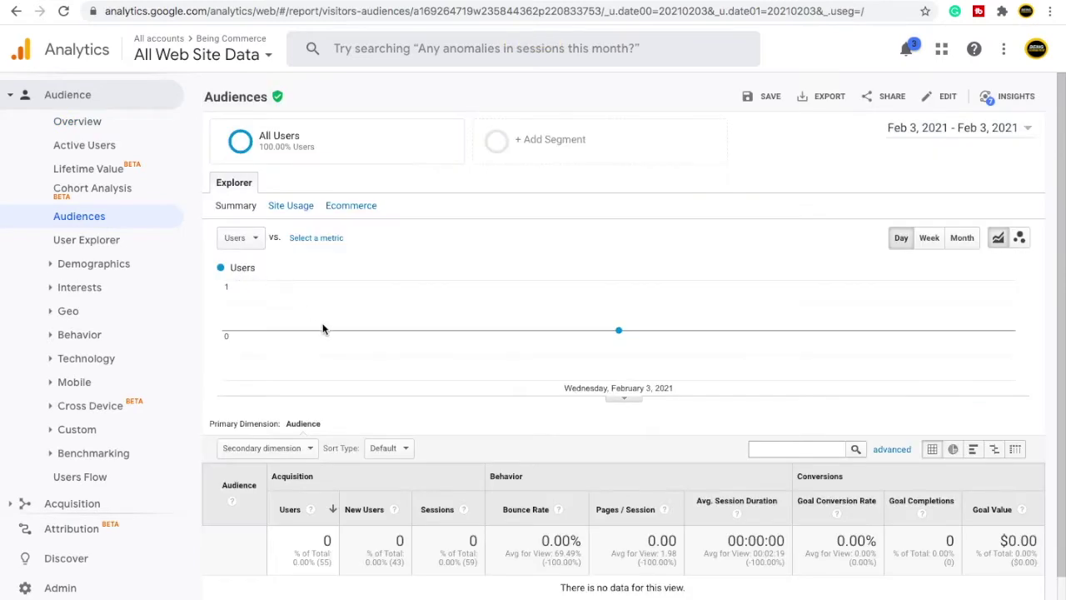
scroll(358, 350, "down", 2)
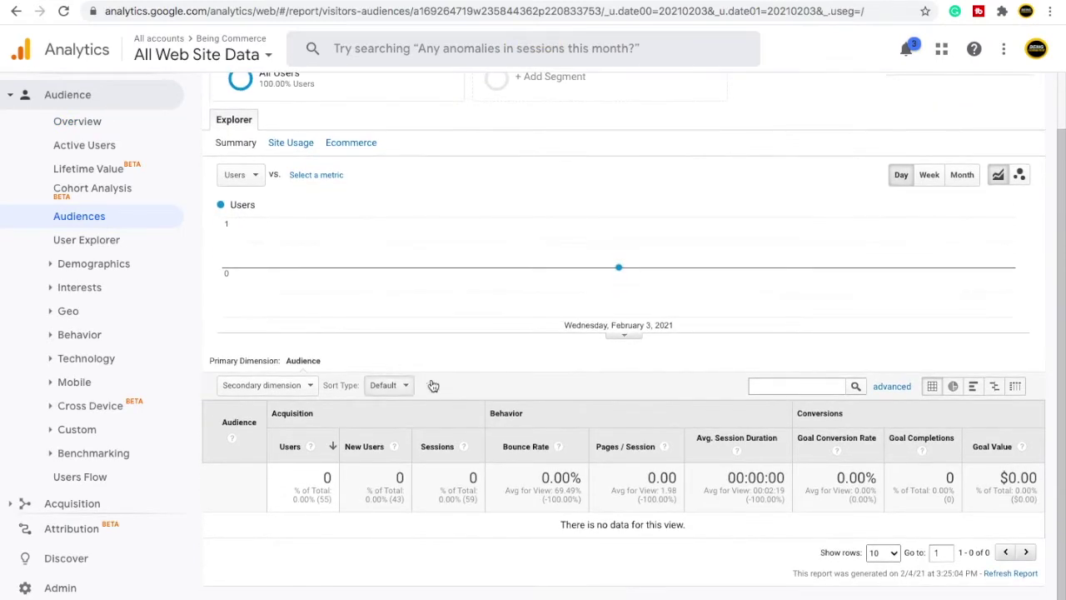
scroll(397, 369, "up", 2)
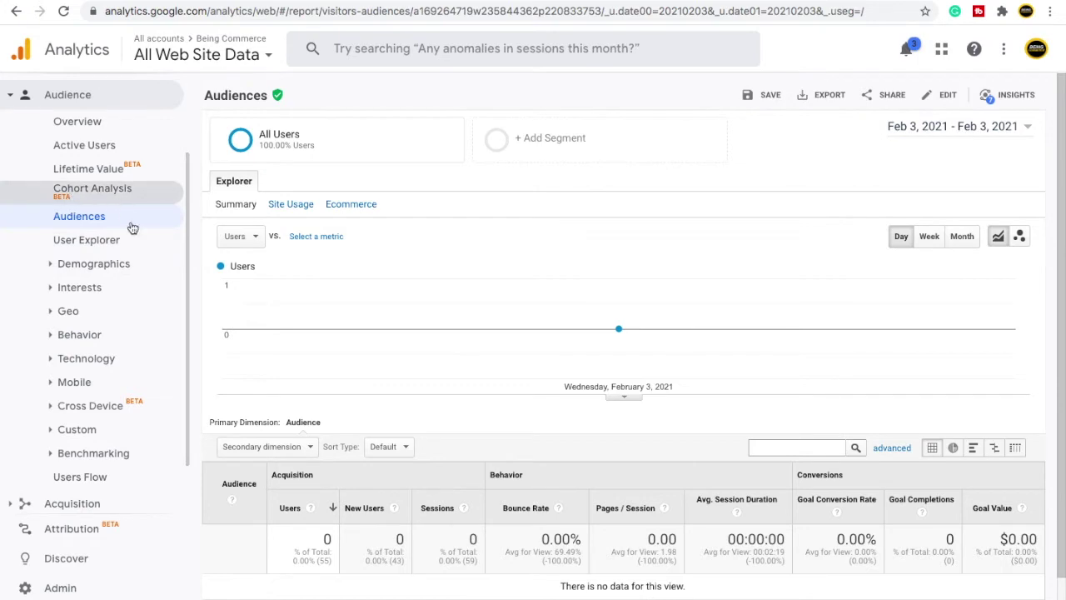
Open the Age report under Demographics and review its Users chart and table
left_click(85, 264)
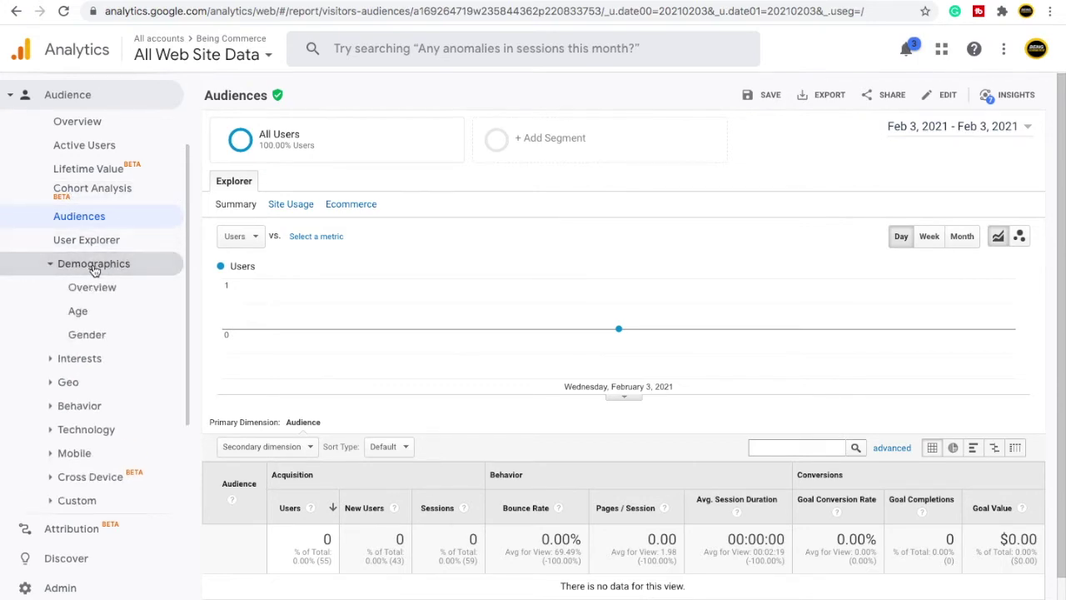
left_click(89, 316)
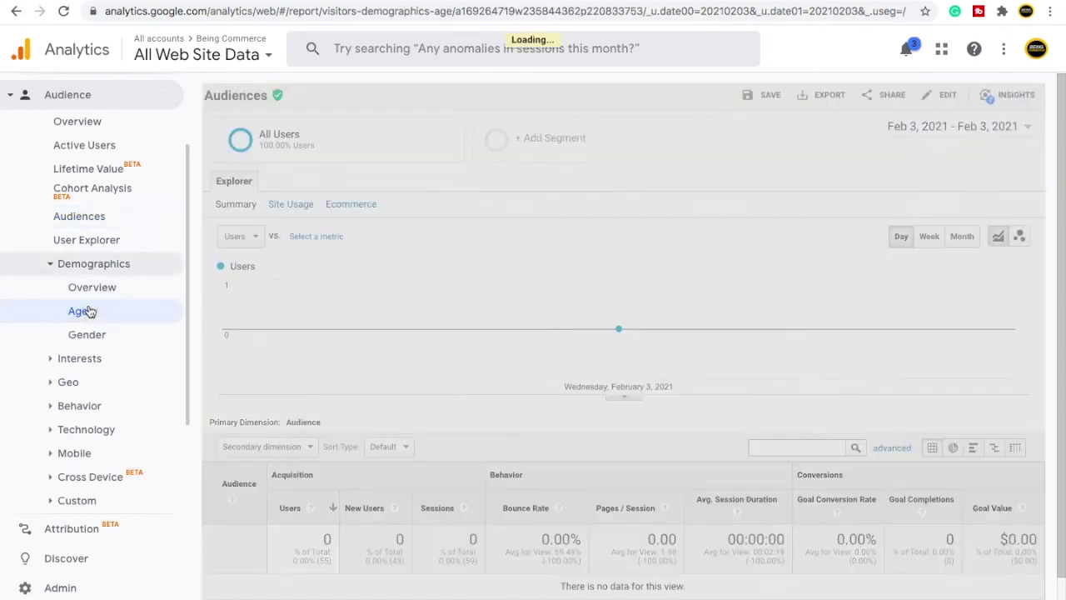
scroll(314, 349, "down", 2)
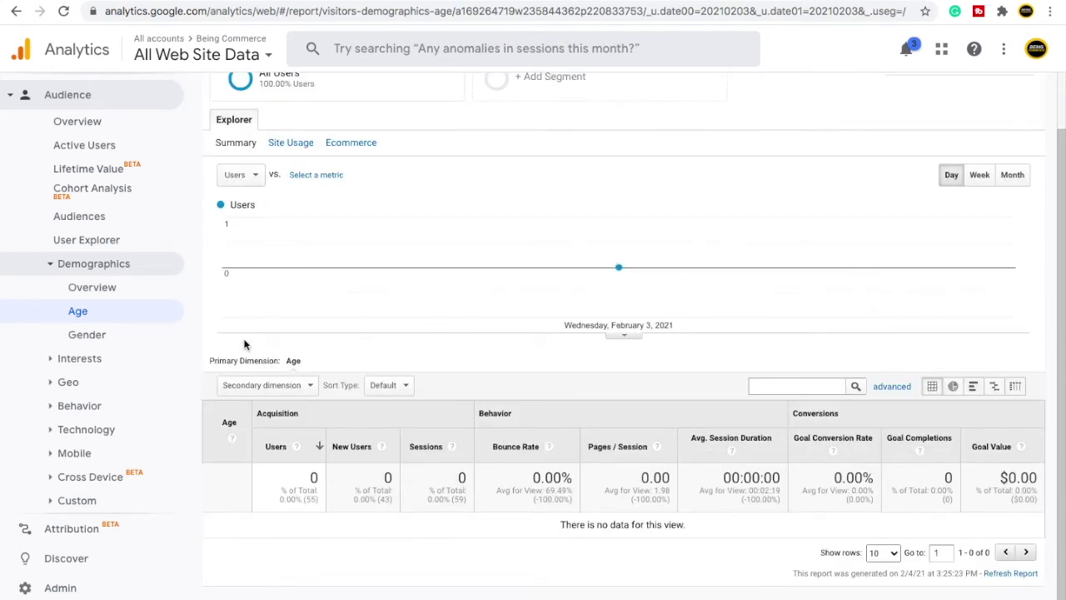
scroll(244, 344, "up", 2)
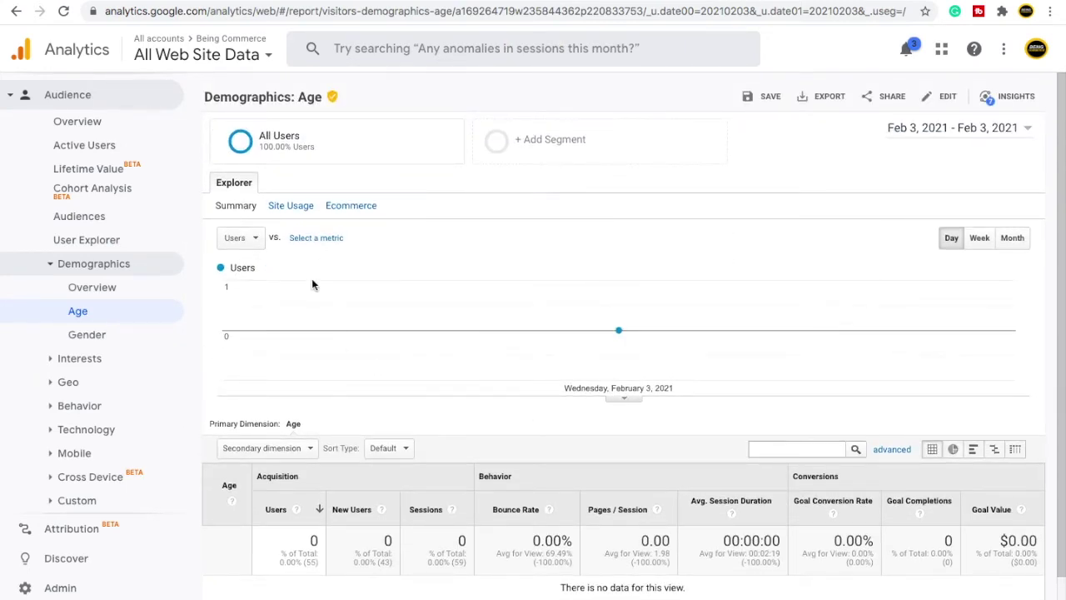
Open the Gender report under Demographics and examine its Users chart and metrics table
left_click(85, 334)
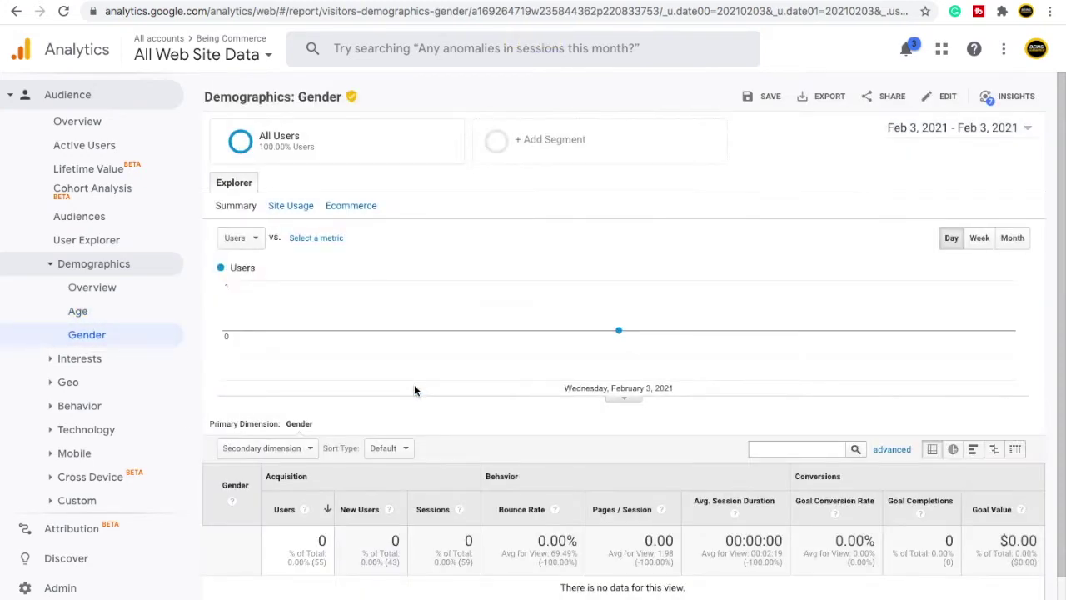
scroll(415, 389, "down", 2)
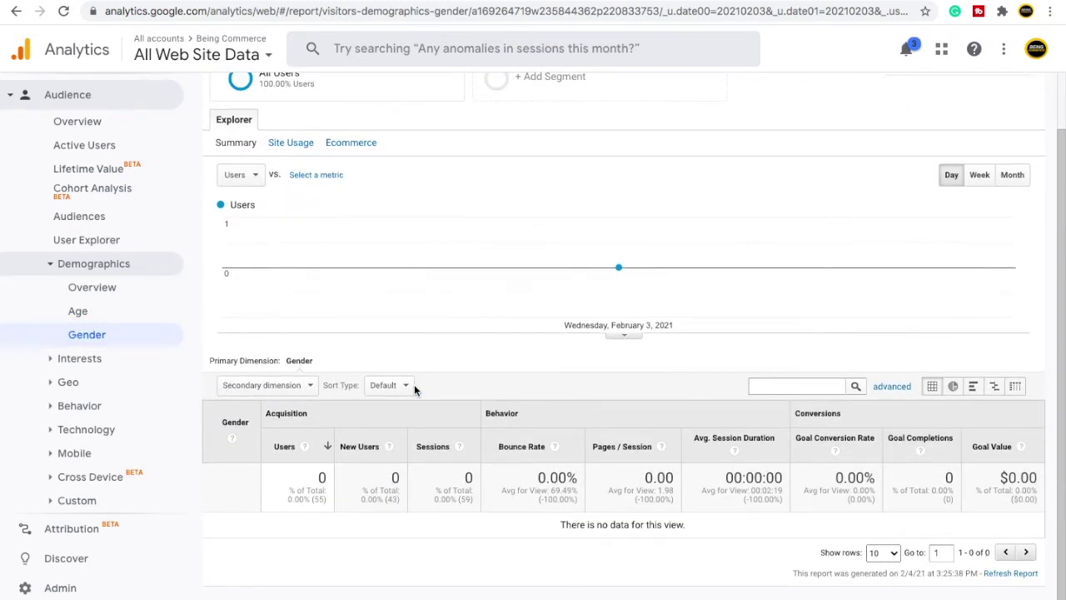
scroll(309, 291, "up", 2)
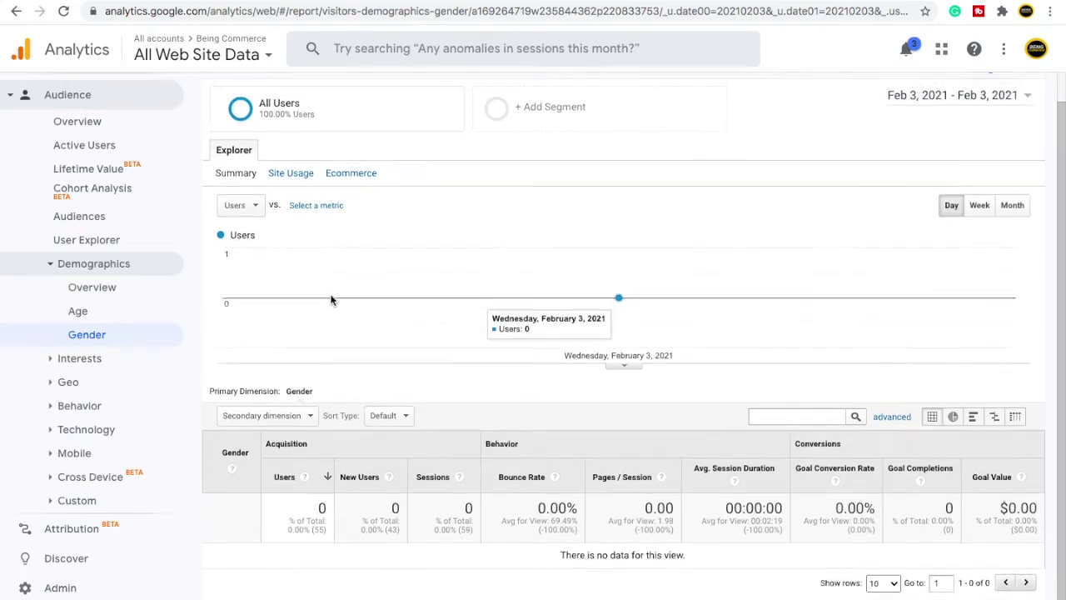
scroll(301, 269, "down", 2)
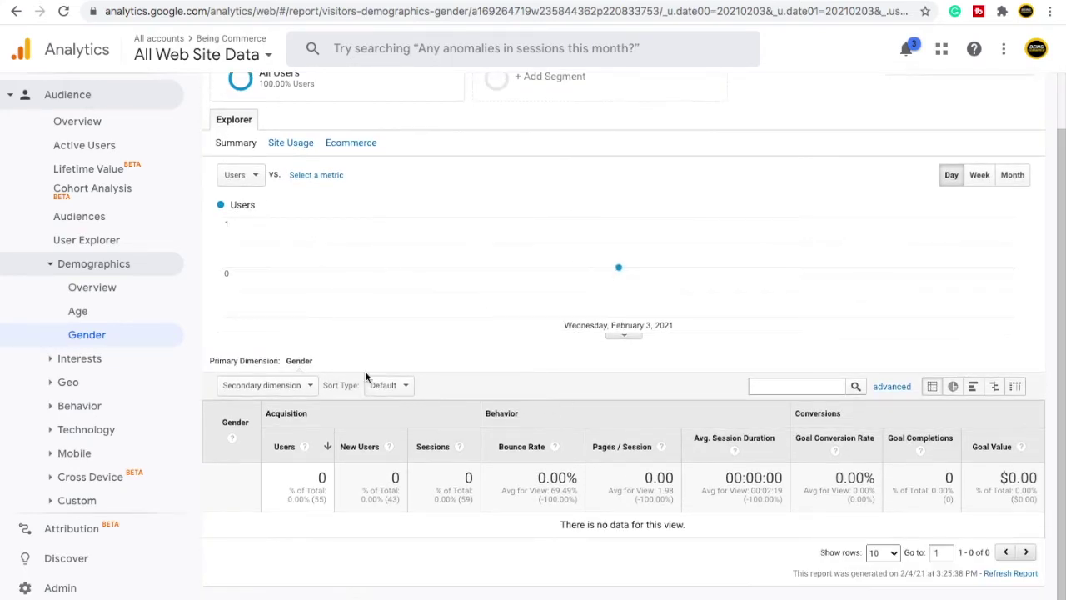
View the Affinity Categories report and the In-Market Segments report under Interests
left_click(96, 363)
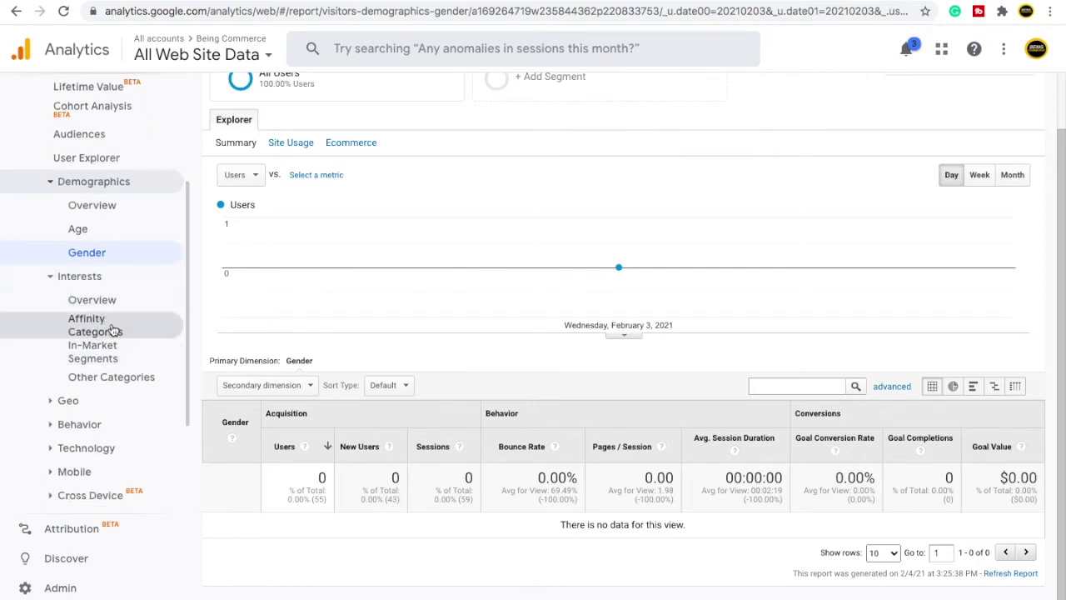
left_click(114, 331)
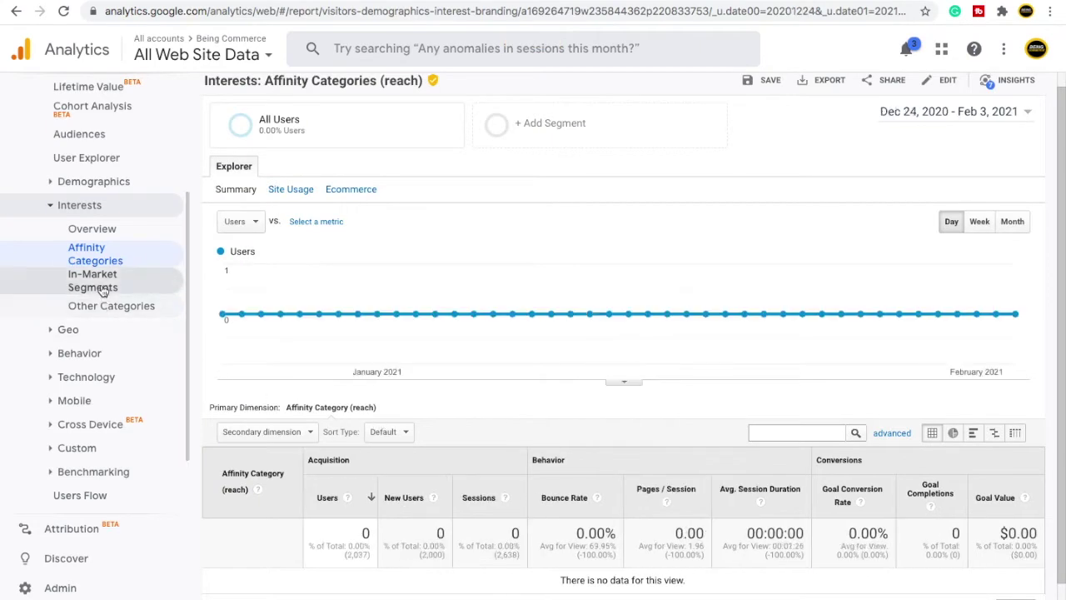
left_click(102, 289)
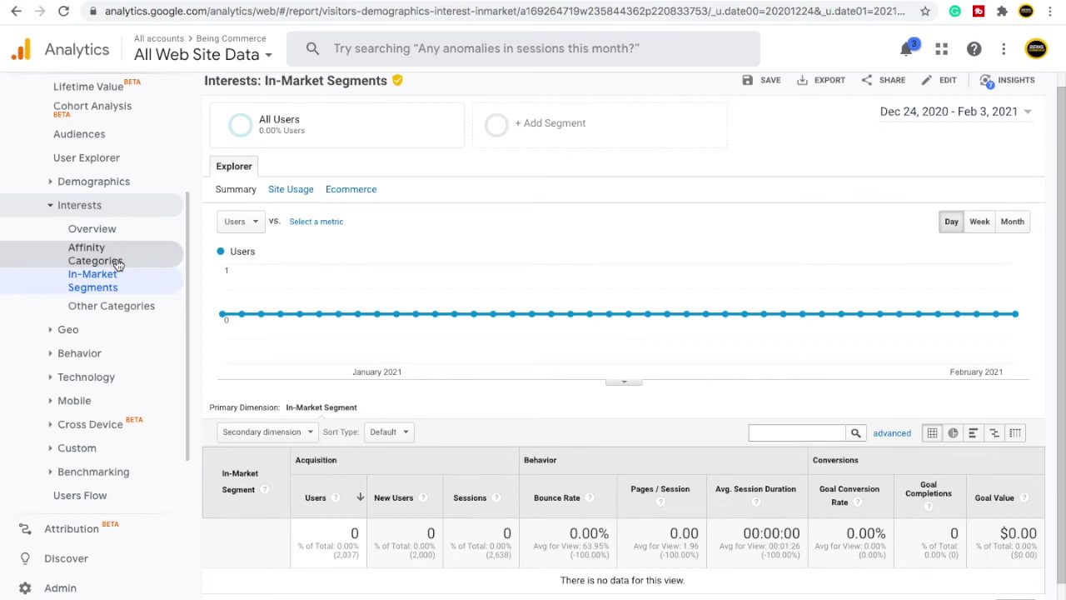
Highlight the definition in the Google search results, and return to the Affinity Categories report in Analytics
left_click(430, 2)
left_click_drag(145, 173, 487, 213)
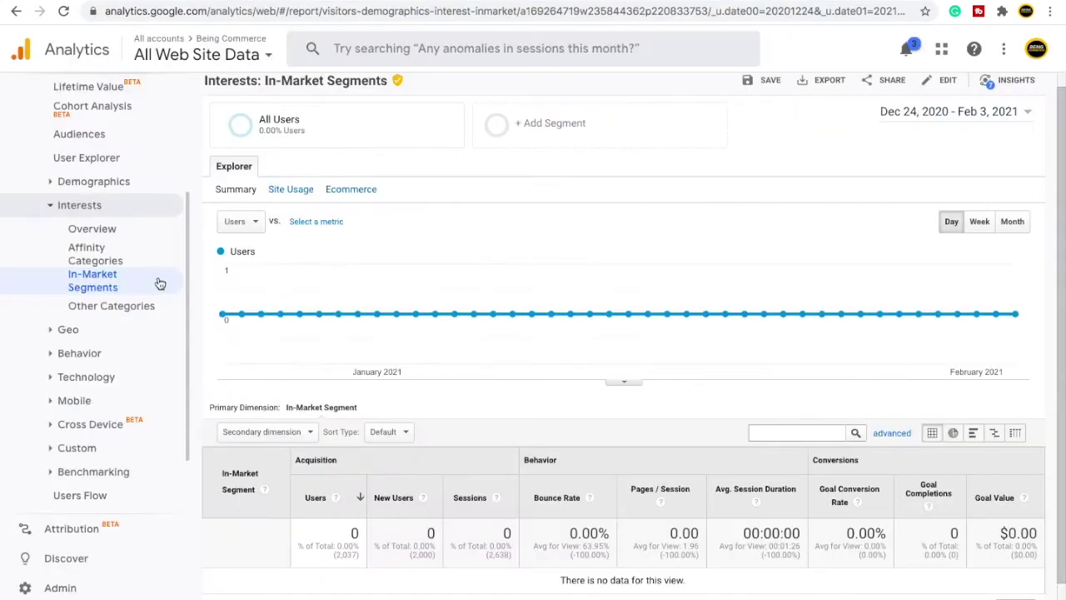
left_click(125, 255)
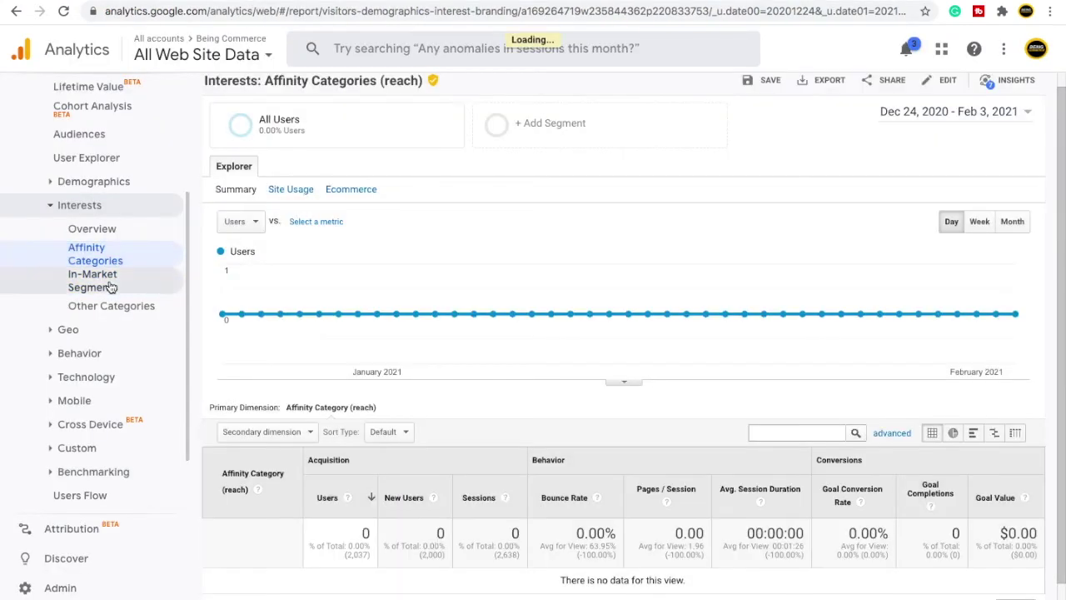
Open the In-Market Segments report and highlight the in-market audiences definition in the Google results for "in market segment google analytics"
left_click(111, 287)
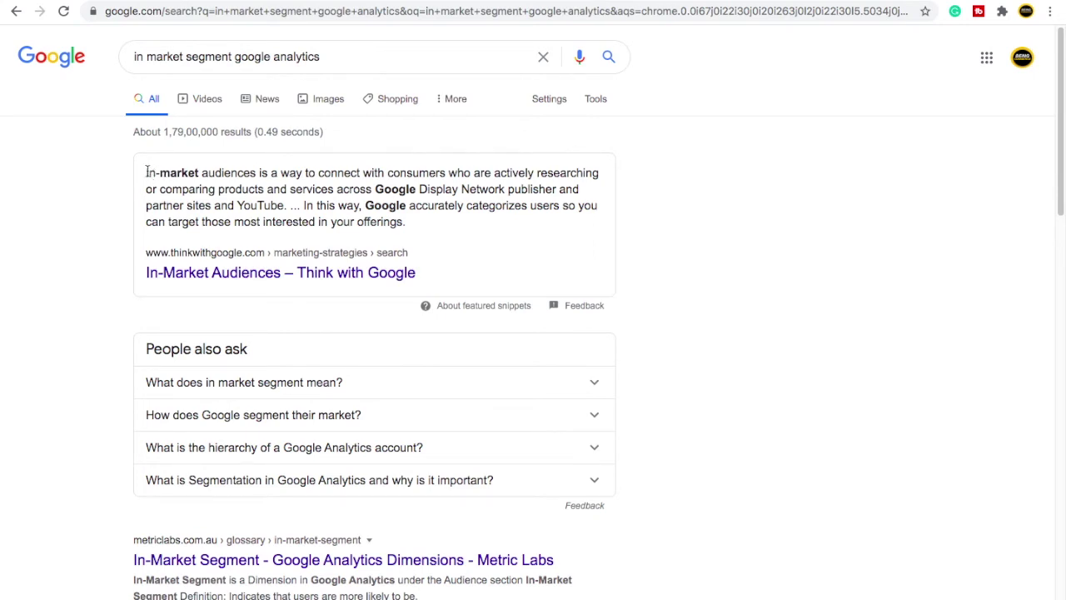
left_click_drag(146, 172, 375, 189)
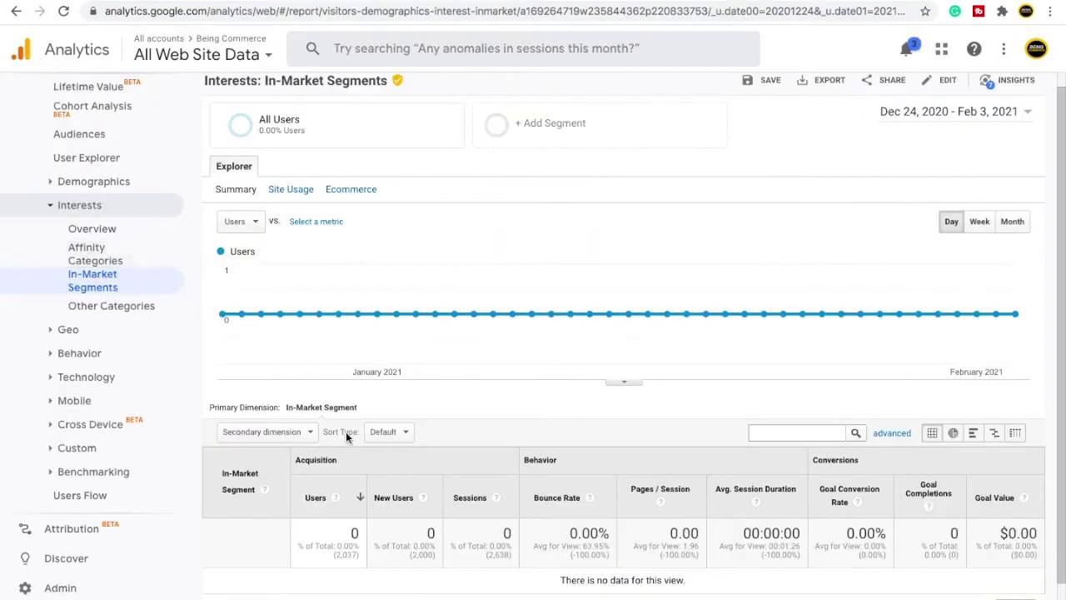
scroll(287, 427, "down", 1)
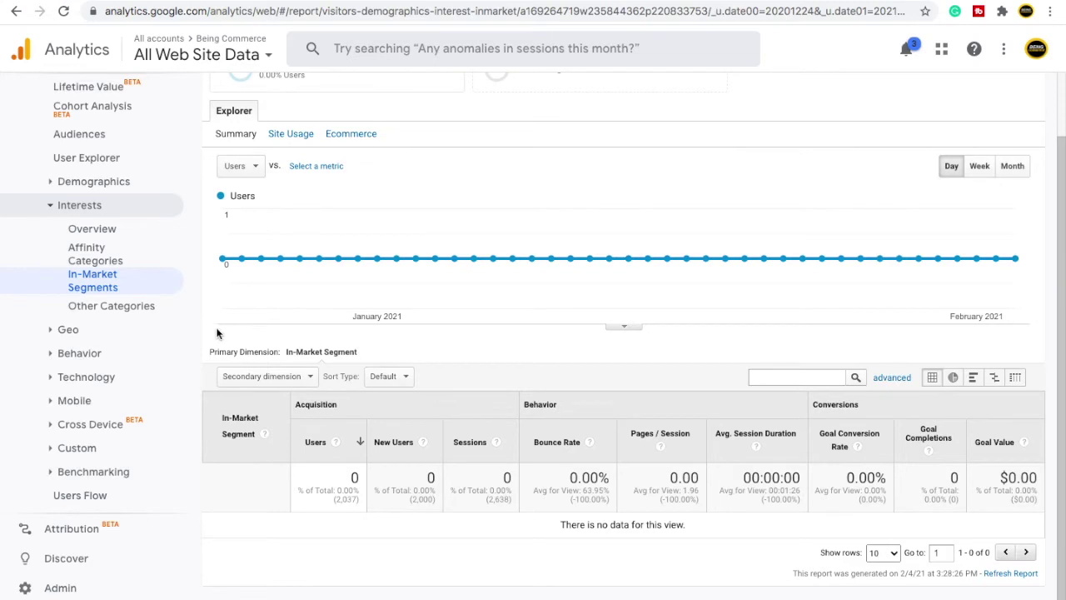
Open the Language report under Geo and examine the users, new users and sessions figures for en-us
left_click(94, 331)
scroll(121, 346, "down", 1)
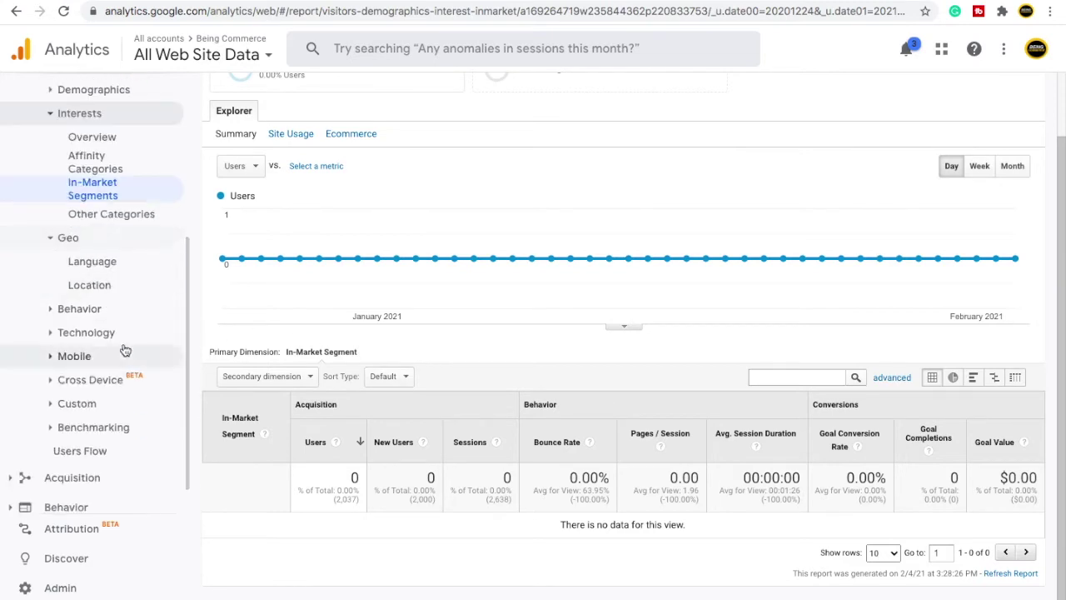
left_click(93, 262)
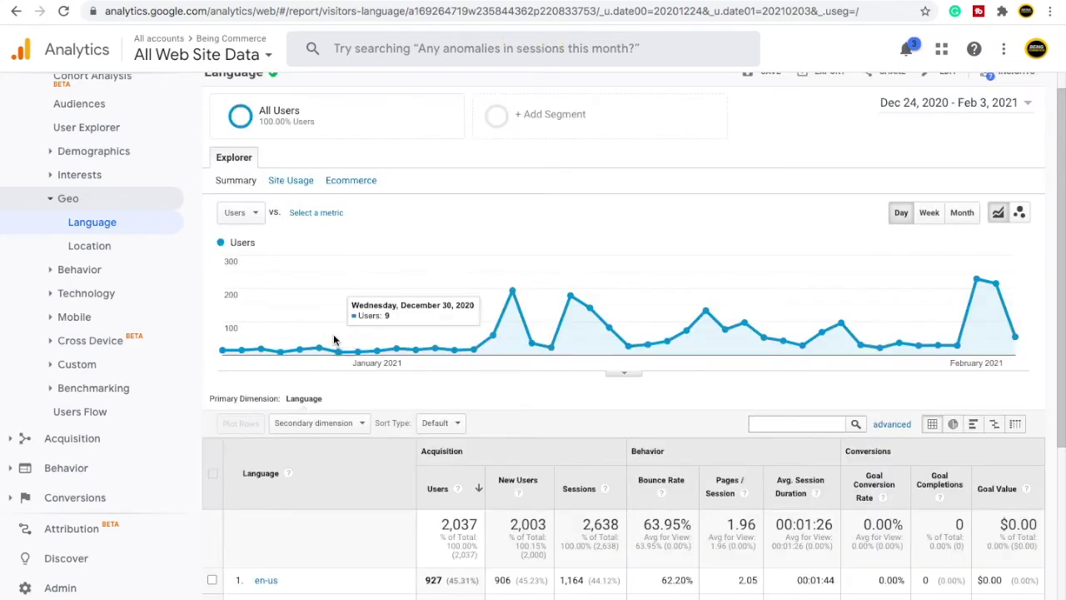
scroll(398, 369, "down", 2)
scroll(397, 368, "down", 2)
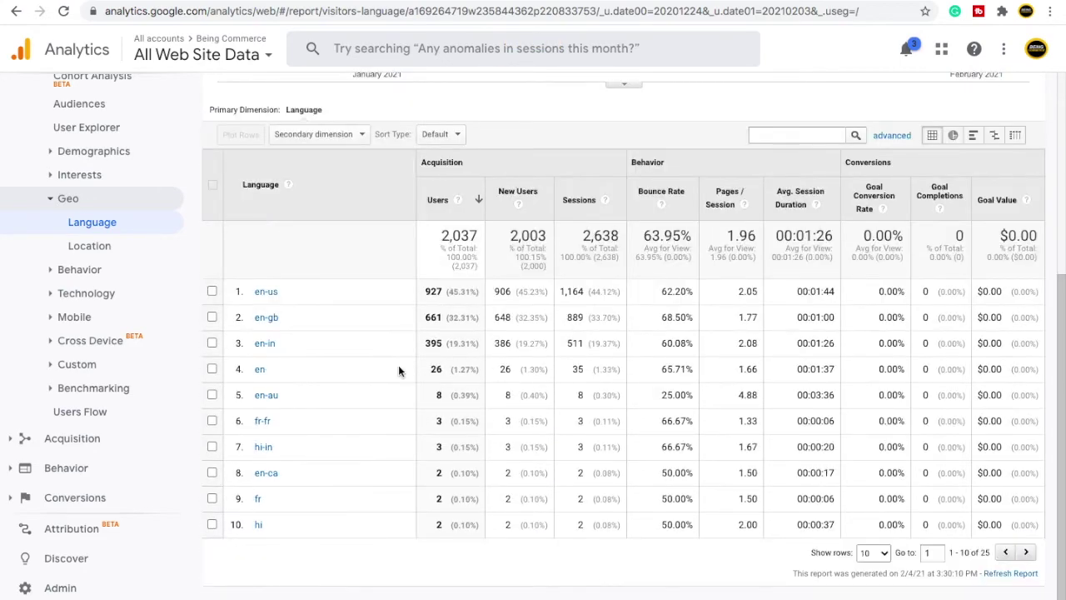
left_click(308, 290)
double_click(430, 291)
double_click(503, 292)
double_click(563, 292)
Open the Location report under Geo and examine the users, new users and sessions figures for India
left_click(98, 246)
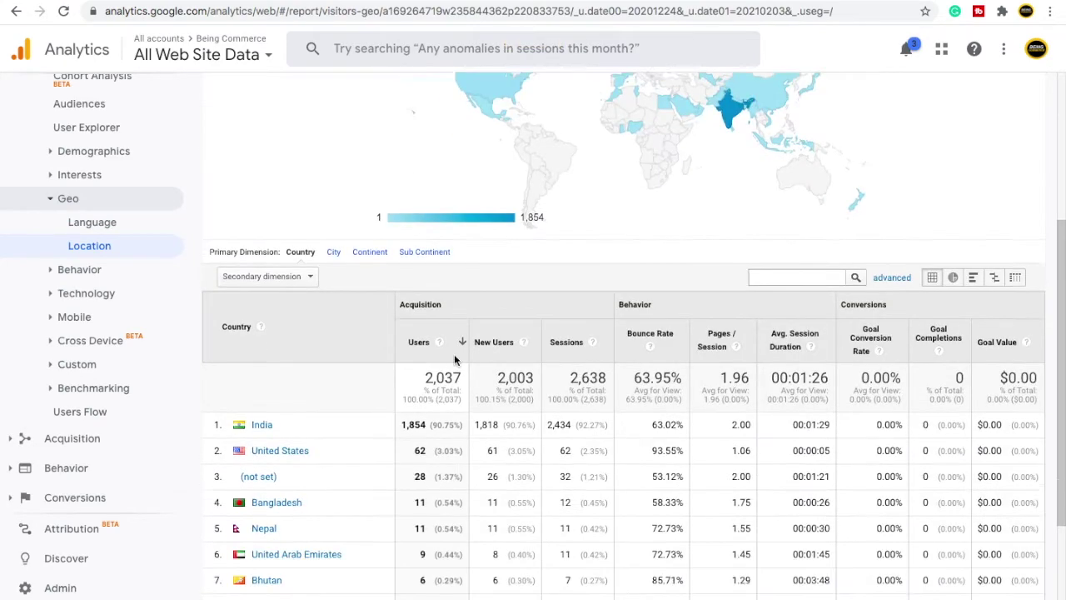
scroll(455, 360, "down", 2)
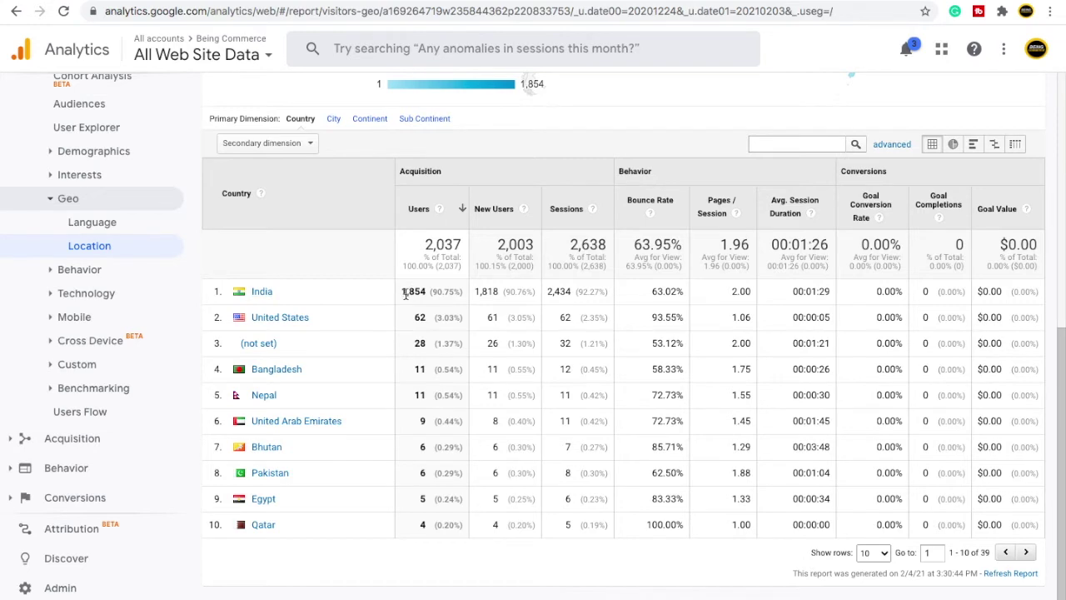
left_click_drag(403, 294, 572, 291)
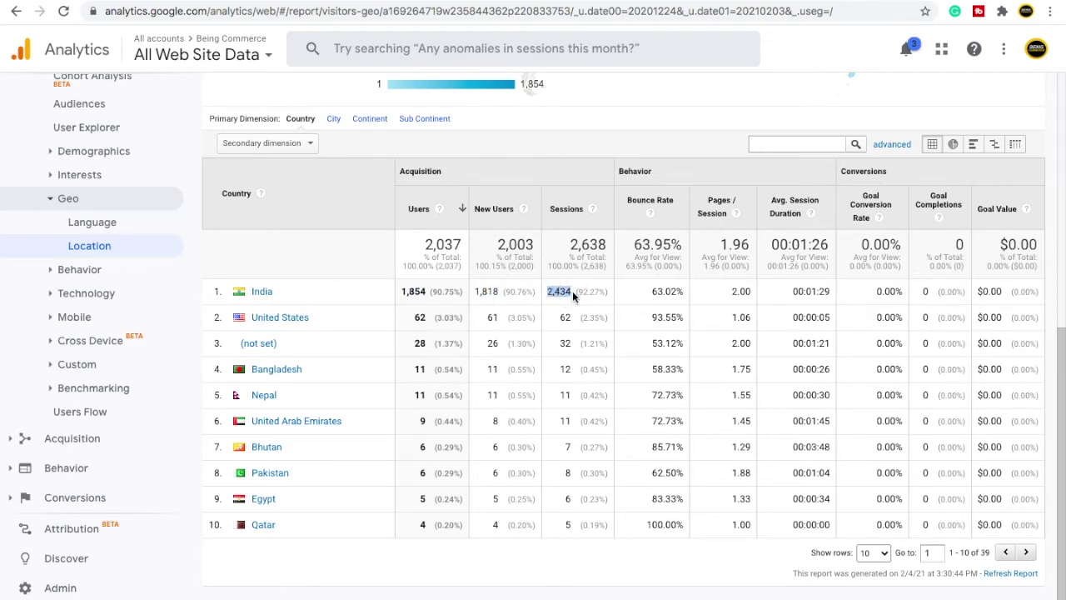
left_click(342, 248)
Reopen the Location report under Geo in the Audience reports and examine its country table
left_click(116, 594)
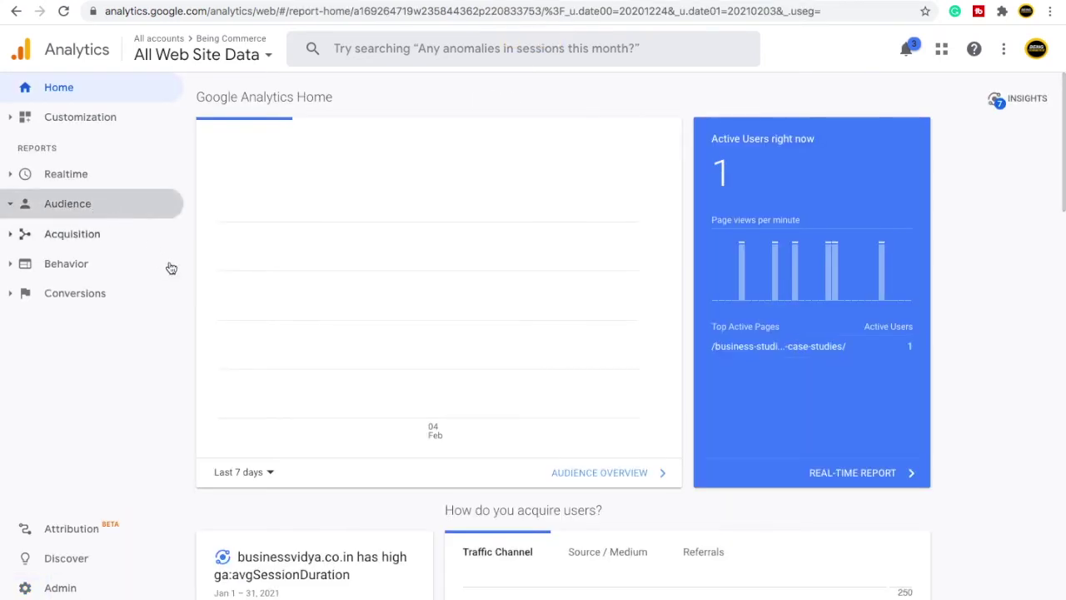
left_click(83, 206)
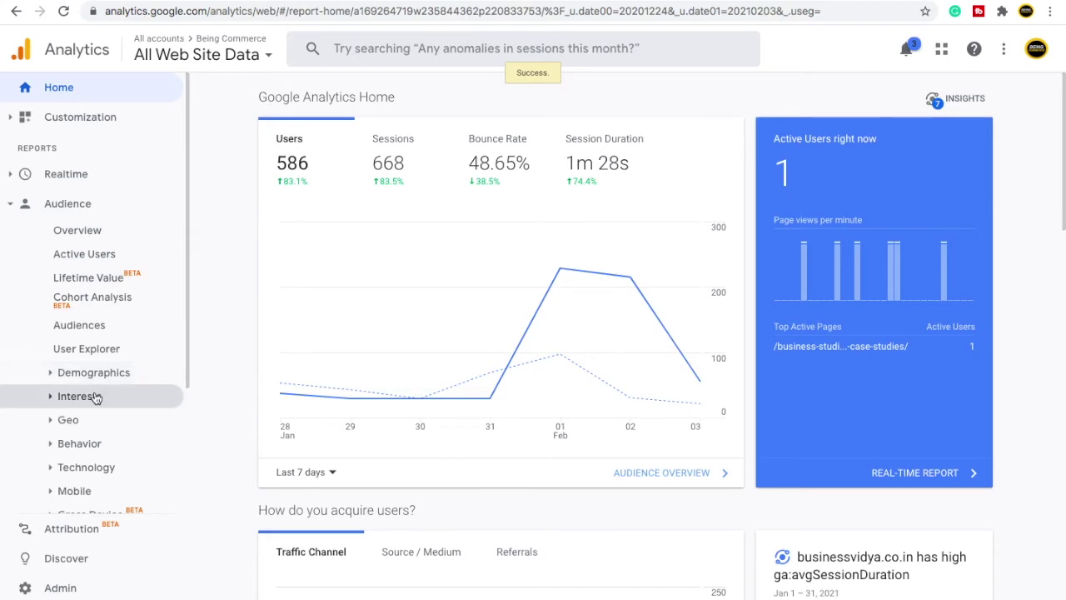
scroll(96, 398, "down", 1)
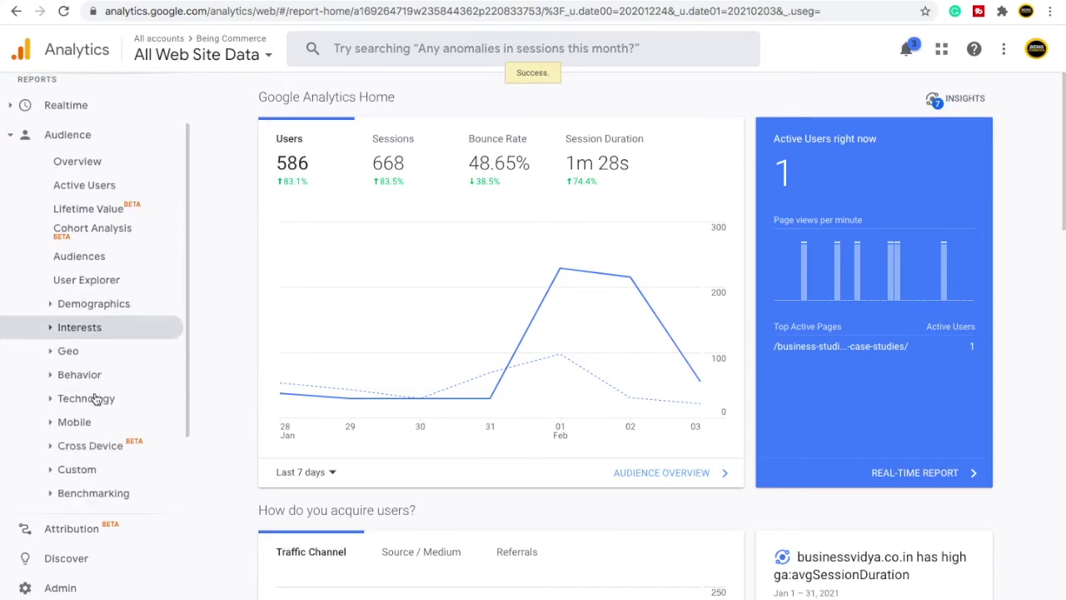
left_click(97, 350)
left_click(90, 398)
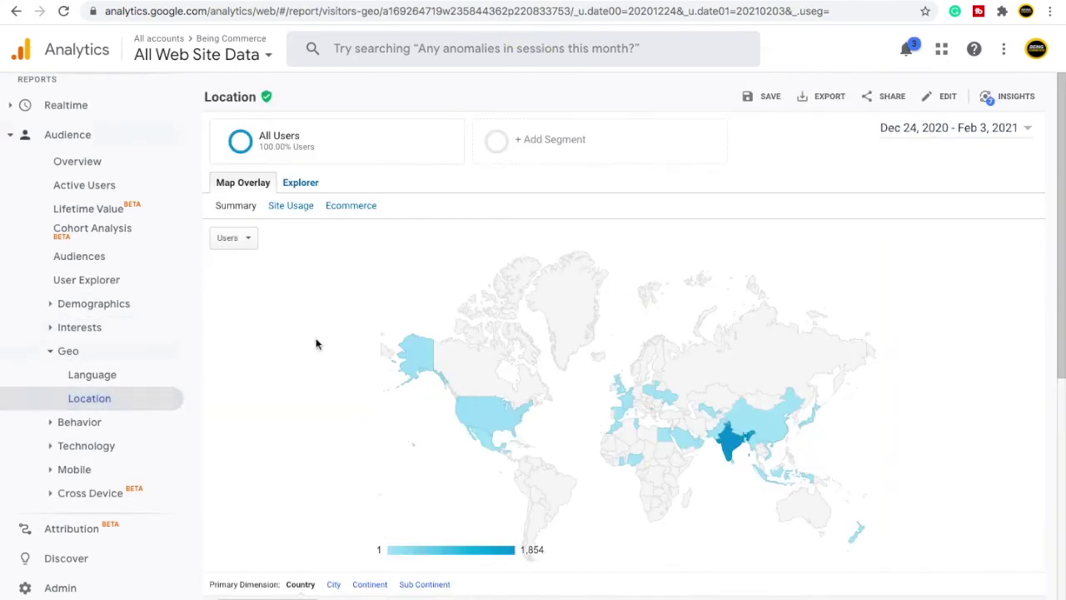
scroll(391, 374, "down", 1)
left_click(92, 397)
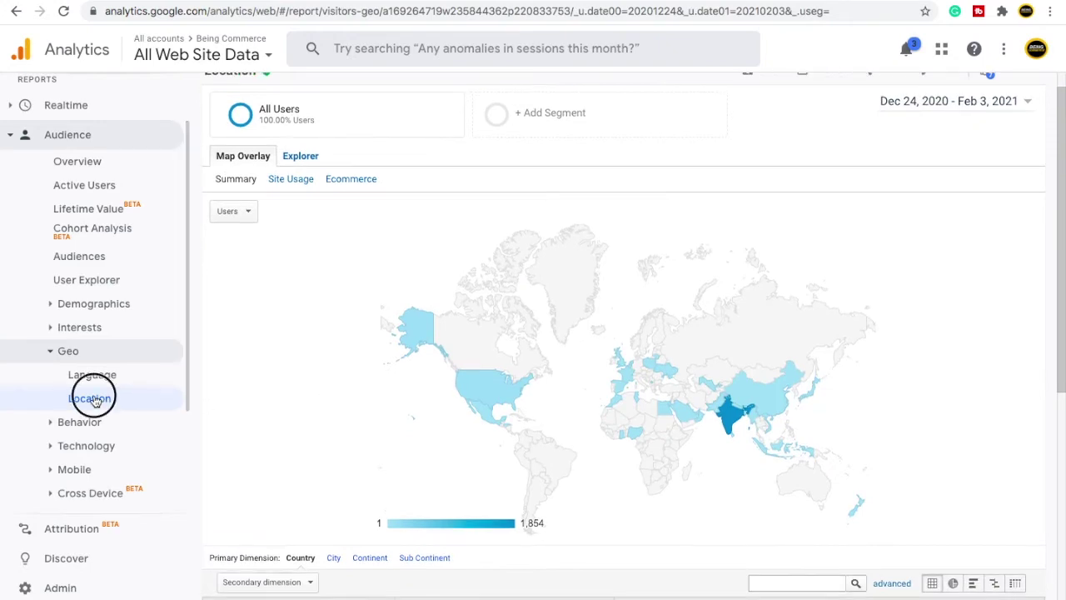
scroll(333, 404, "down", 5)
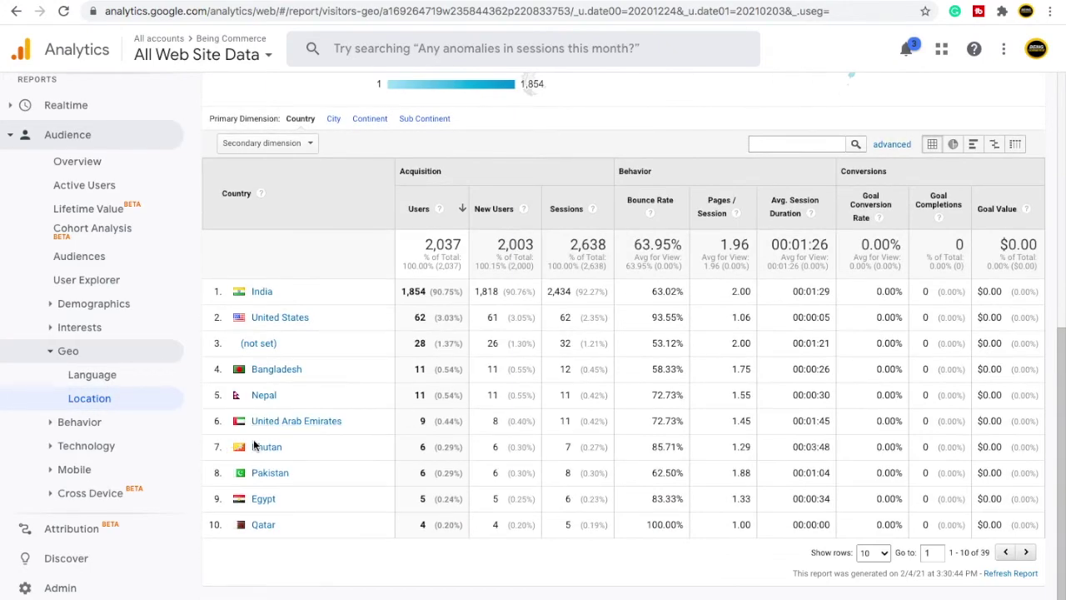
Highlight the new and returning visitors' user counts in New vs Returning under Behavior, and open the Frequency & Recency report
left_click(76, 422)
scroll(157, 400, "down", 3)
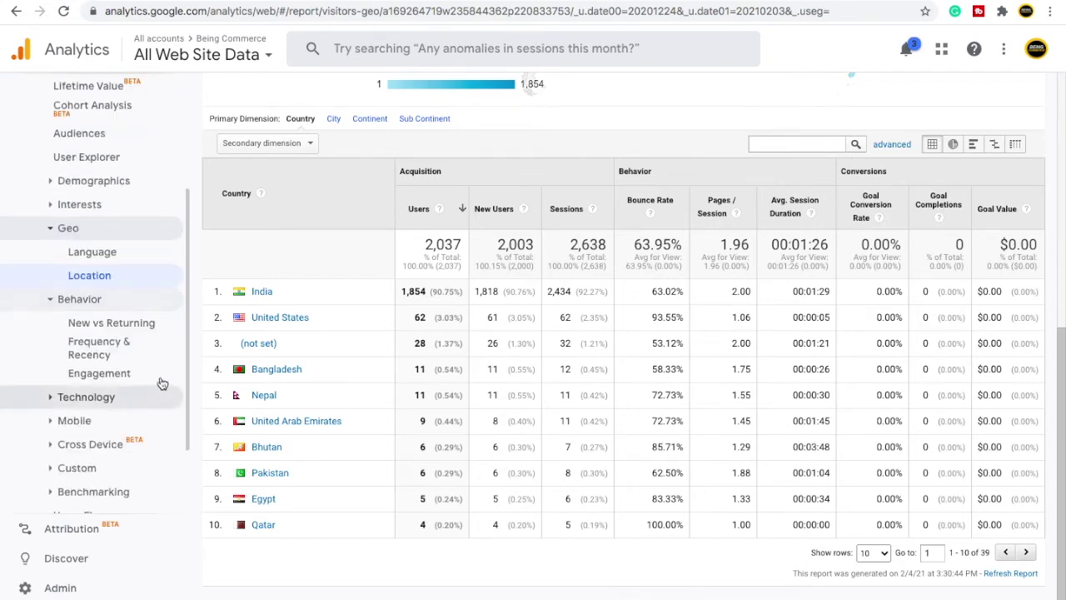
left_click(150, 324)
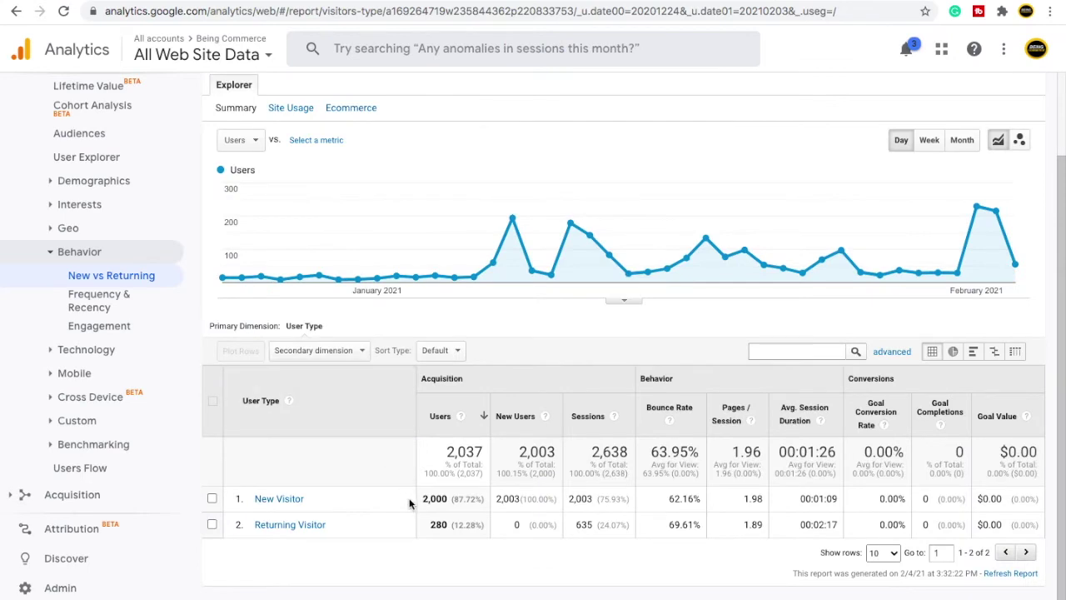
left_click_drag(425, 498, 448, 525)
left_click(118, 310)
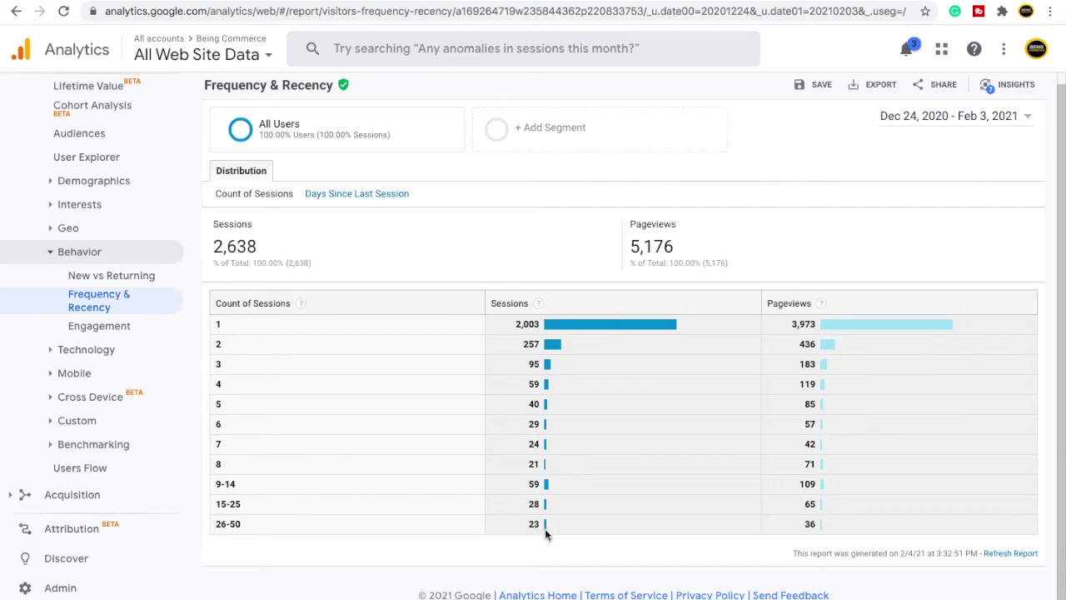
Open the Engagement report under Behavior and highlight the 0-10, 11-30 and 601-1800 seconds session duration buckets
left_click(94, 327)
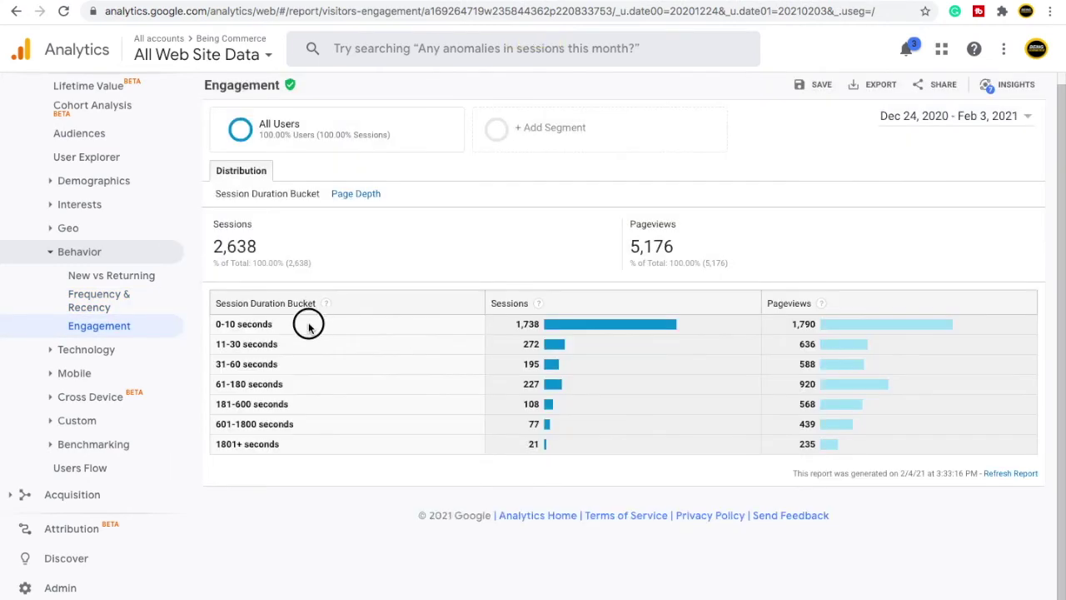
left_click(232, 329)
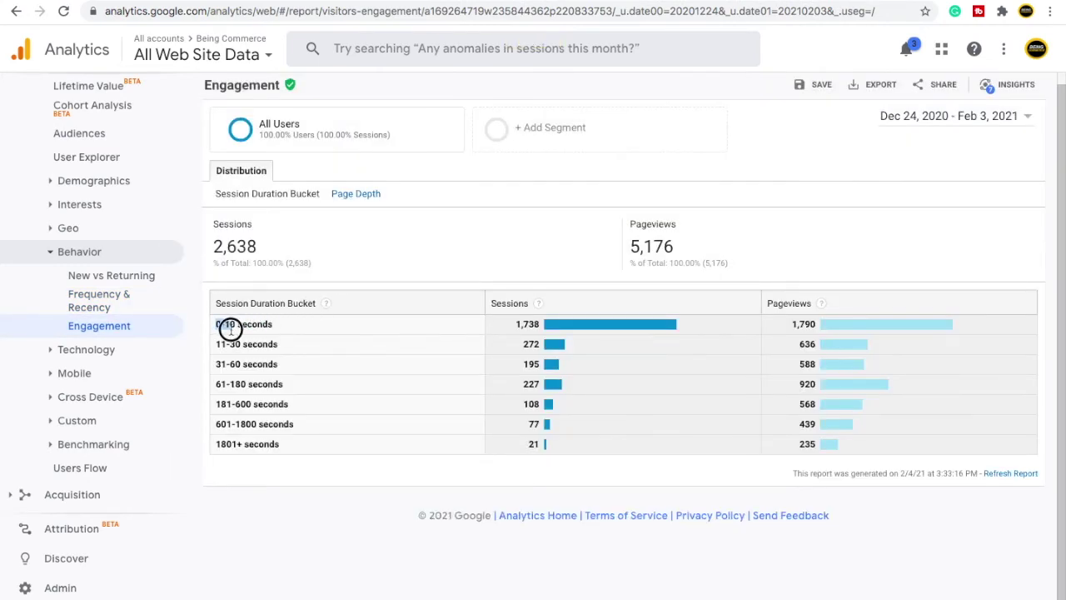
left_click(231, 329)
left_click_drag(217, 344, 243, 346)
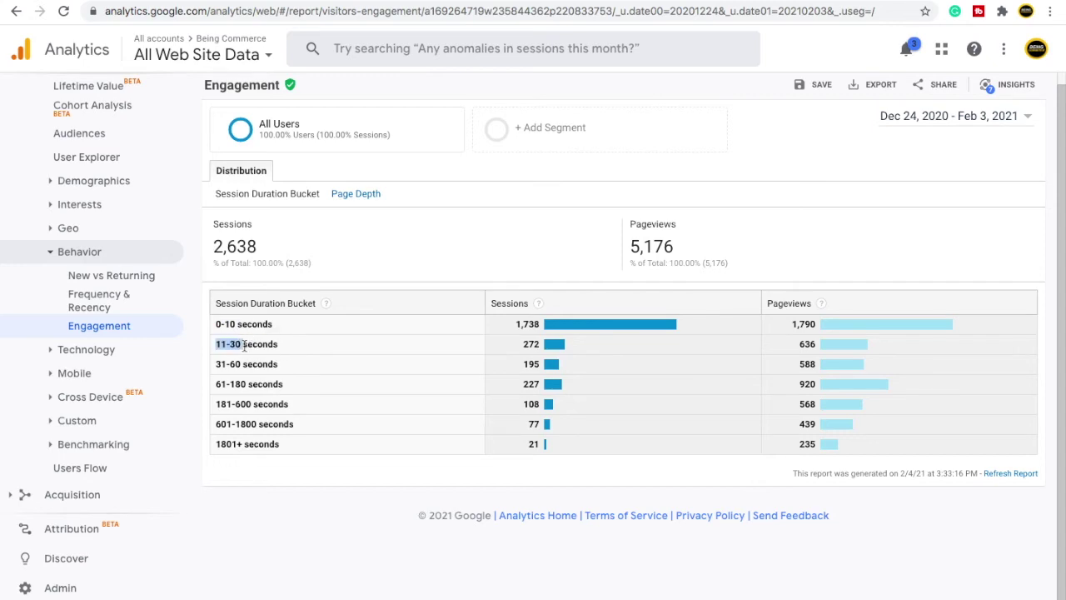
left_click(293, 421)
left_click_drag(200, 422, 292, 425)
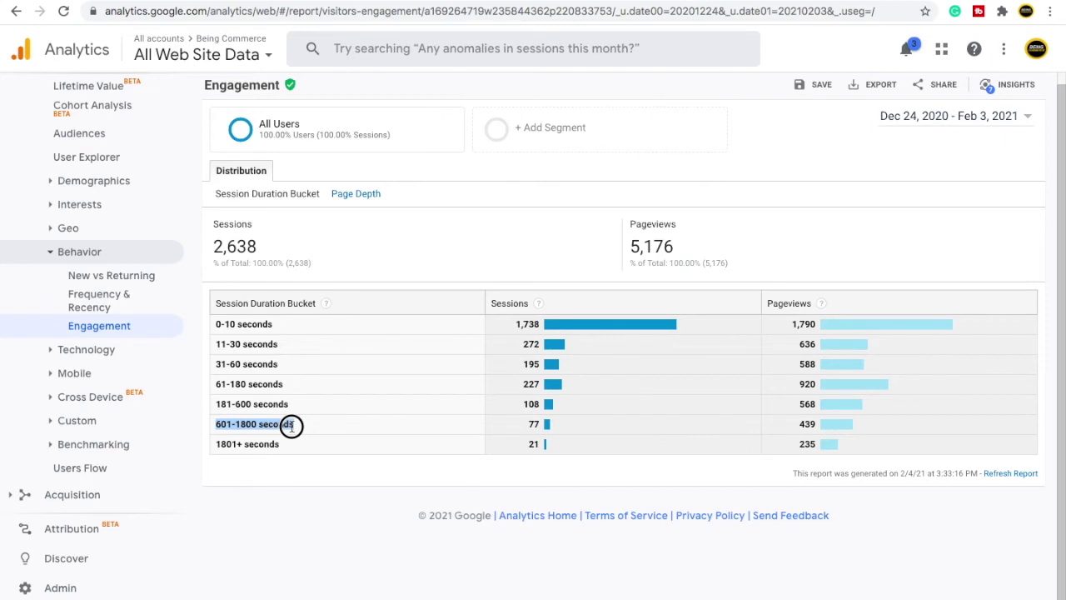
Highlight the 0-10 seconds and 31-60 seconds session duration buckets in the Engagement report
left_click(219, 327)
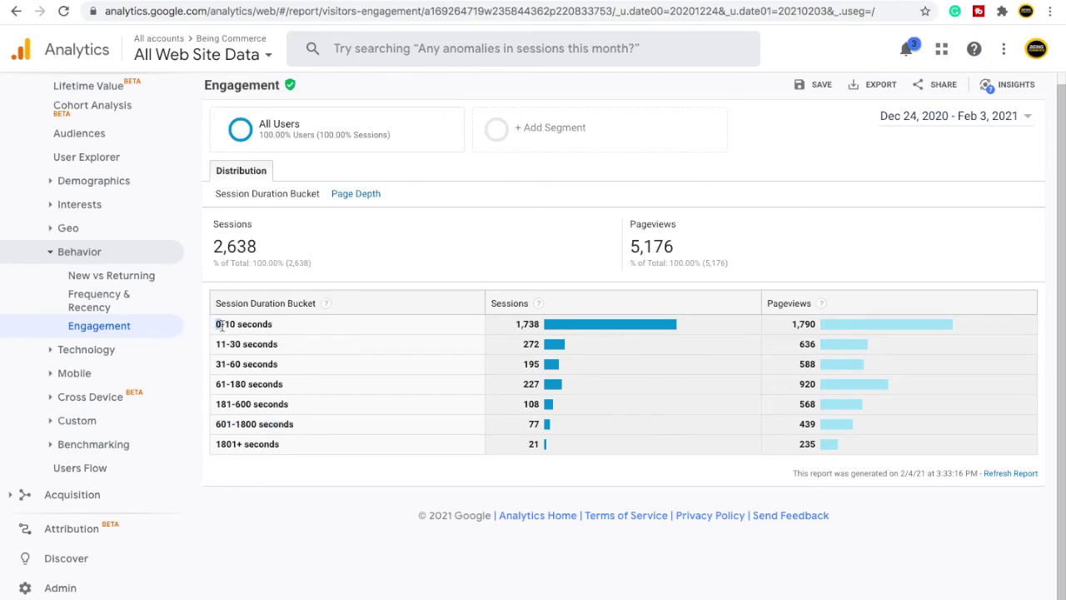
left_click_drag(237, 324, 266, 324)
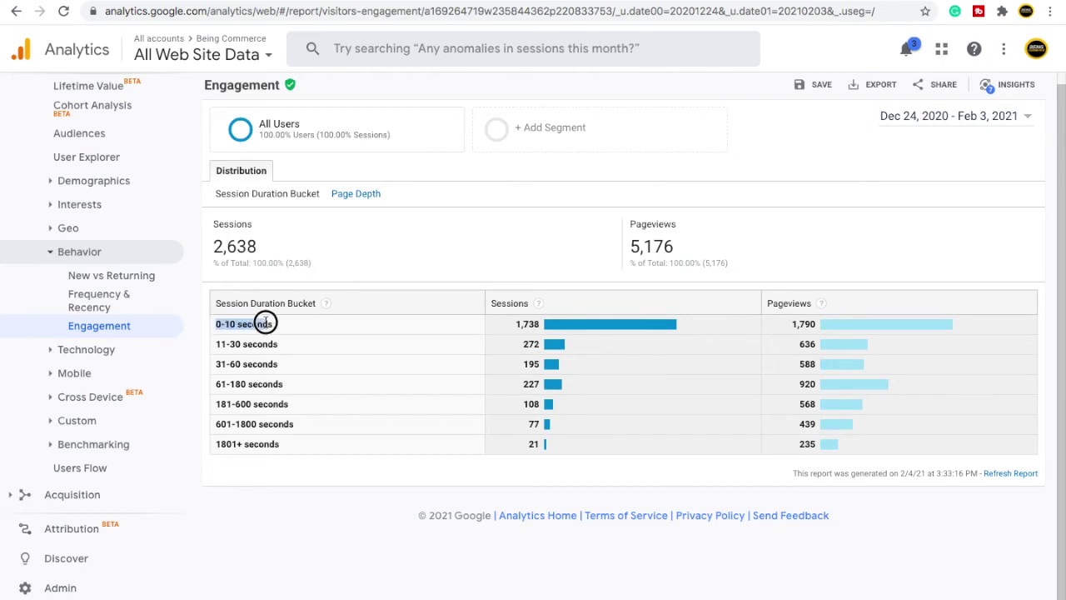
left_click(282, 367)
left_click(228, 365)
left_click(288, 366)
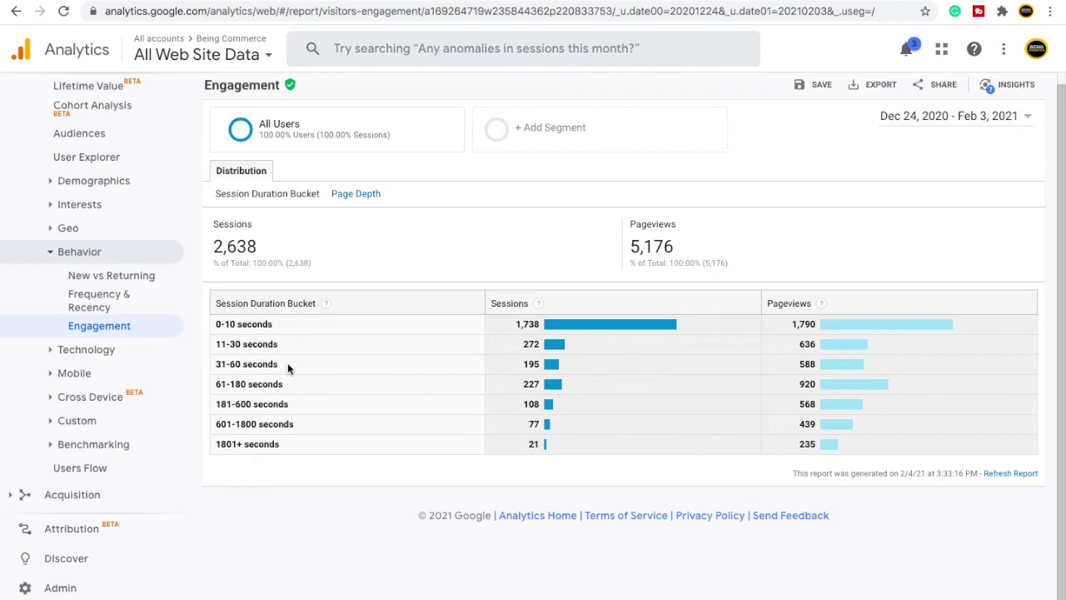
left_click_drag(216, 366, 291, 364)
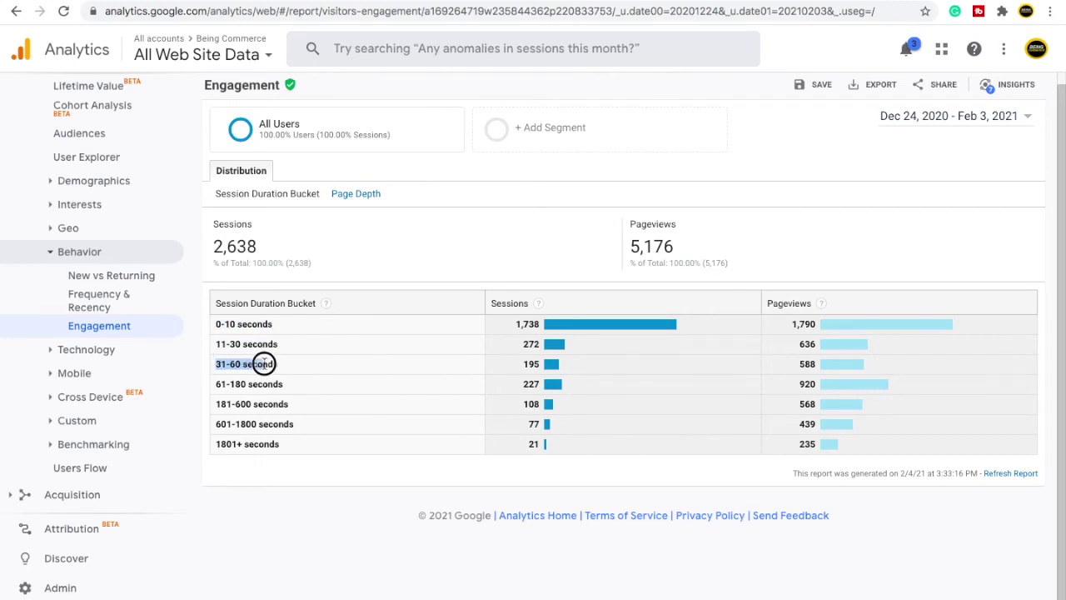
left_click(281, 361)
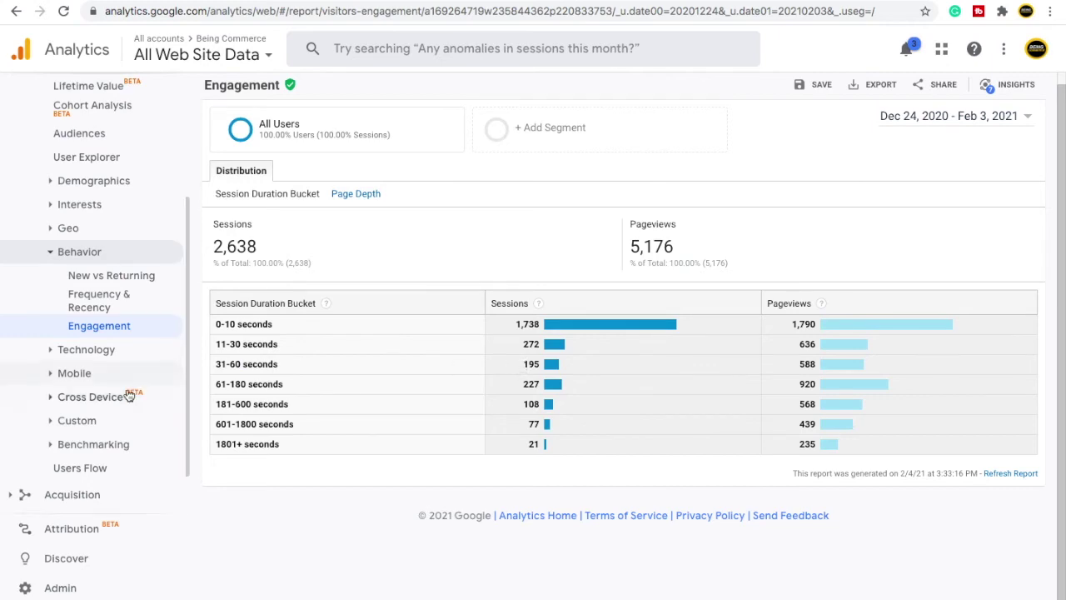
Examine the browser table in the Browser & OS report under Technology, and highlight the (not set) provider's users in the Network report
left_click(104, 351)
scroll(166, 391, "down", 2)
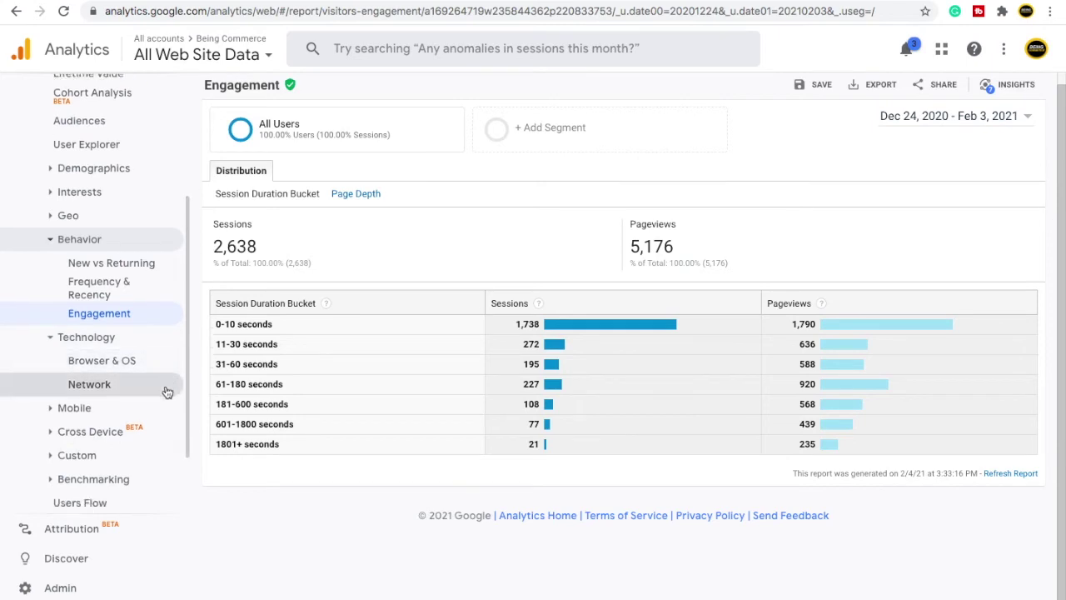
left_click(123, 337)
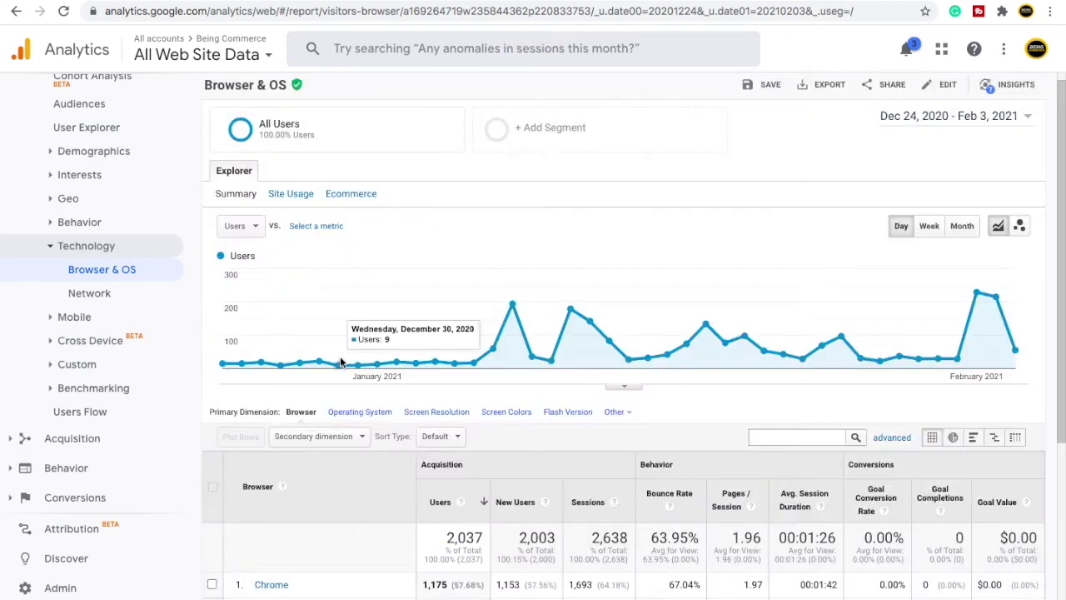
scroll(333, 349, "down", 4)
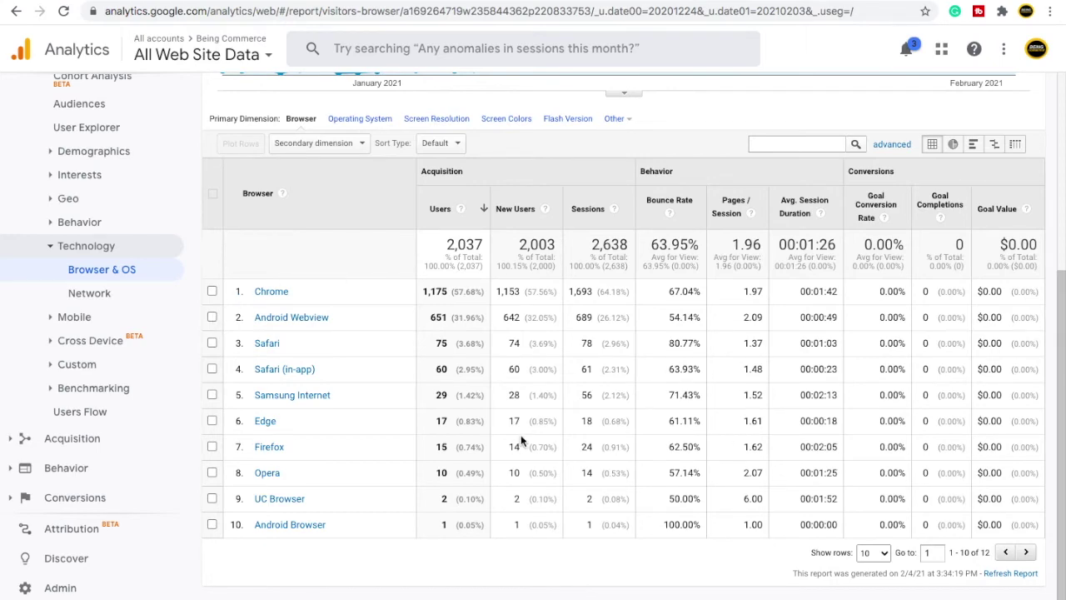
left_click(93, 294)
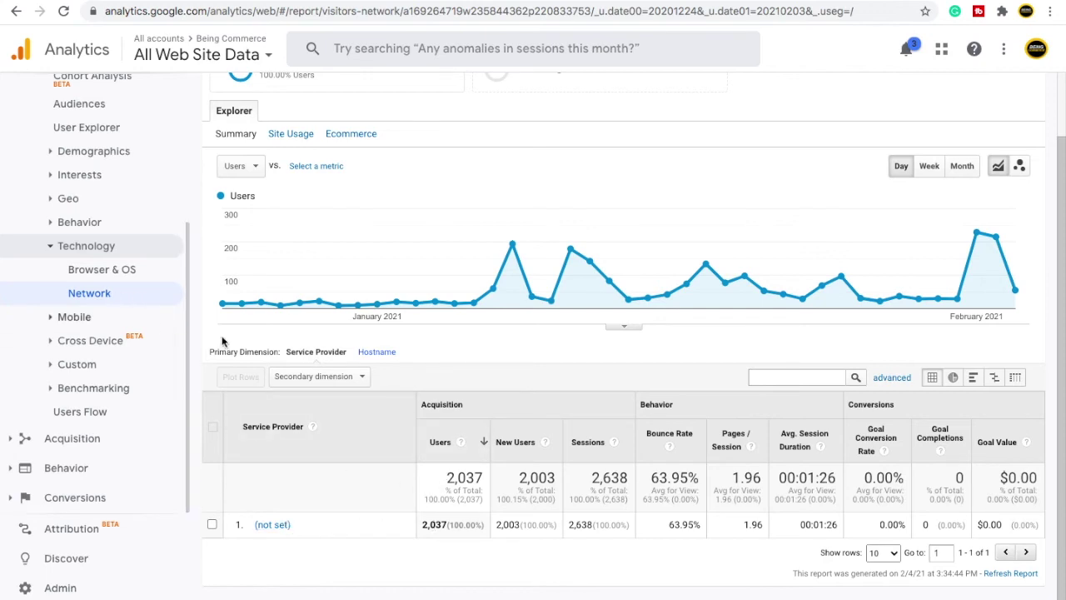
triple_click(430, 528)
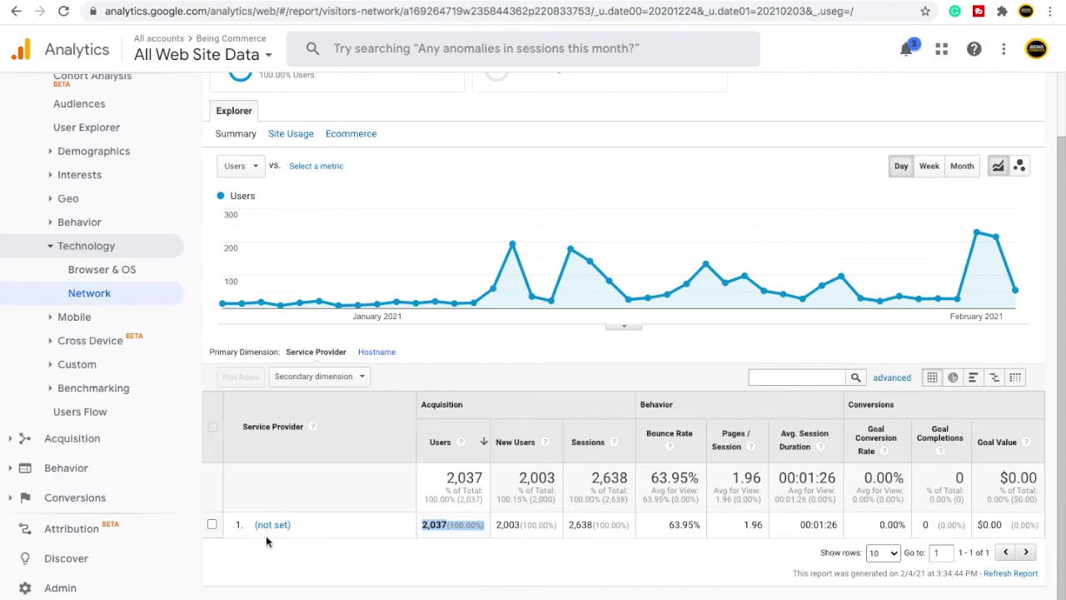
Open the Devices report under Mobile and highlight entries in the Apple iPhone, Xiaomi Redmi Note 5 Pro and Samsung Galaxy M21 rows
left_click(98, 318)
left_click(106, 365)
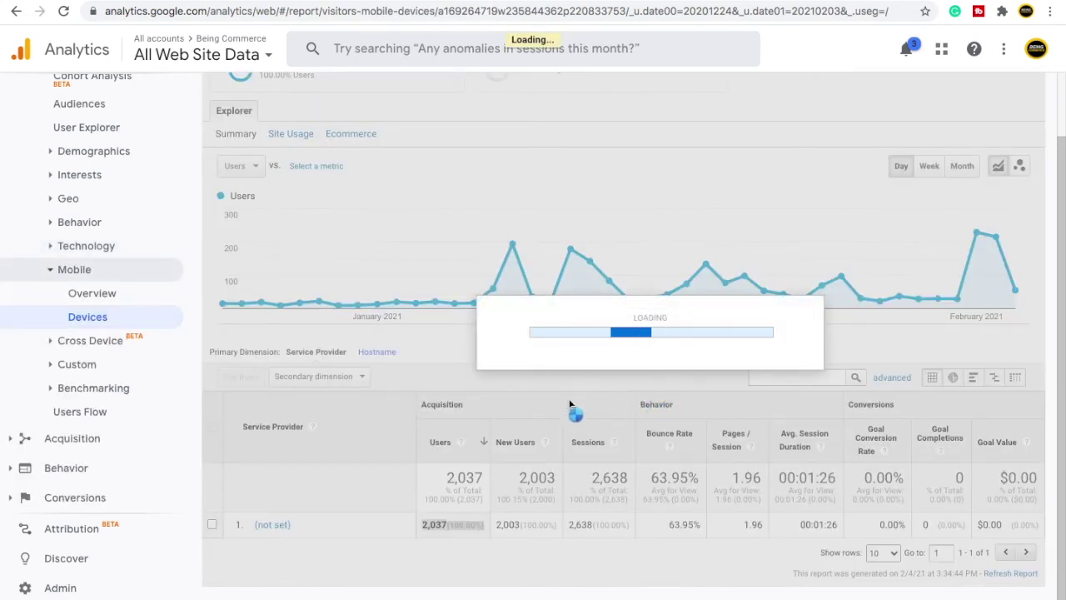
scroll(537, 408, "down", 3)
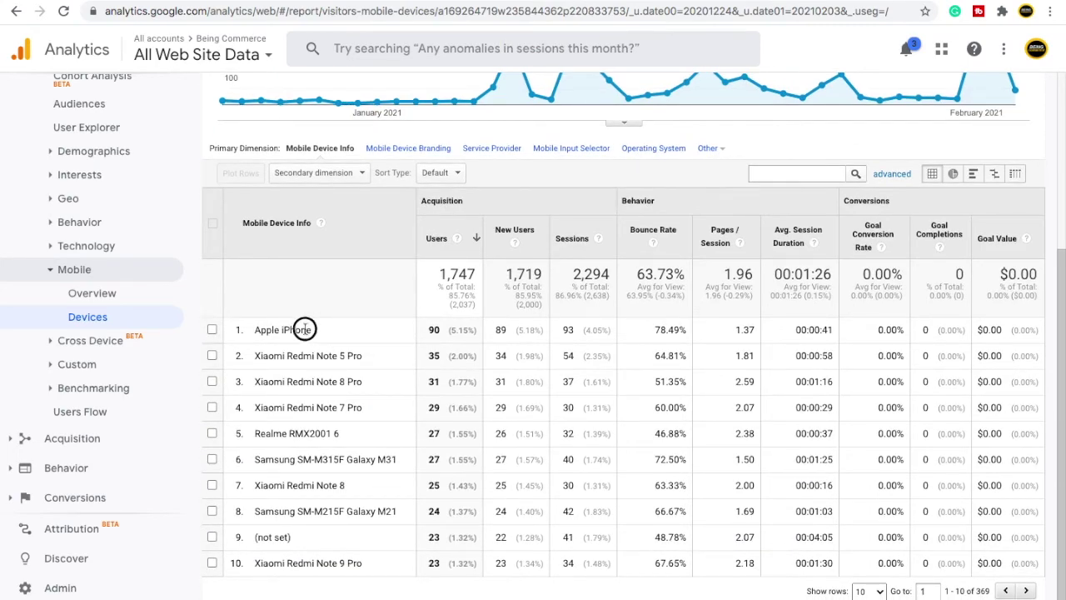
left_click_drag(304, 330, 251, 329)
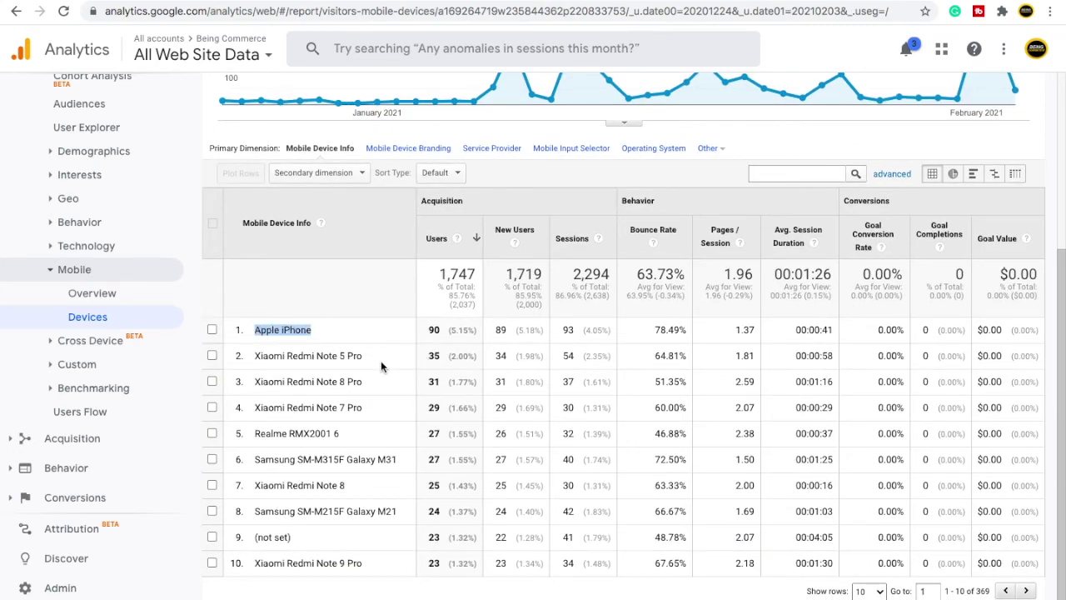
left_click_drag(361, 356, 260, 356)
left_click(436, 358)
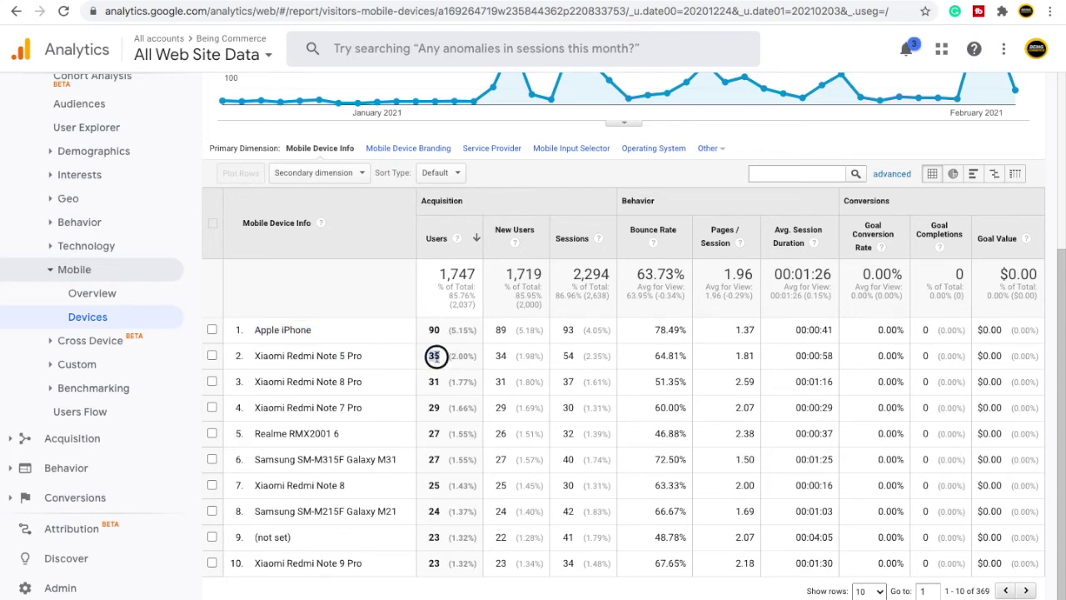
double_click(356, 512)
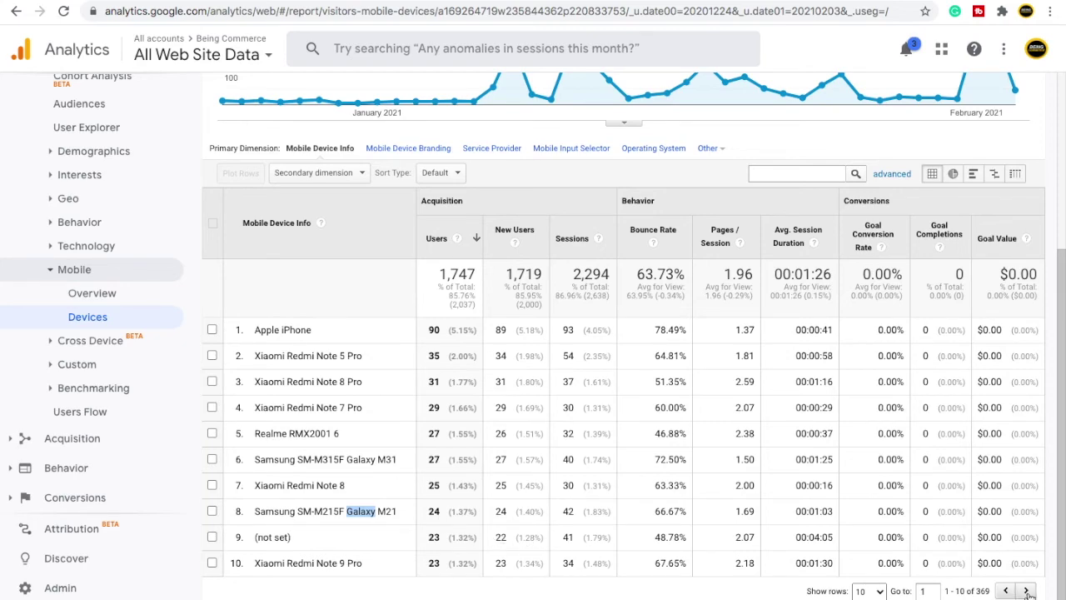
View the next page of the mobile device table, then return to the first page and highlight Apple iPhone
scroll(1015, 593, "up", 5, "ctrl")
scroll(1014, 593, "down", 1)
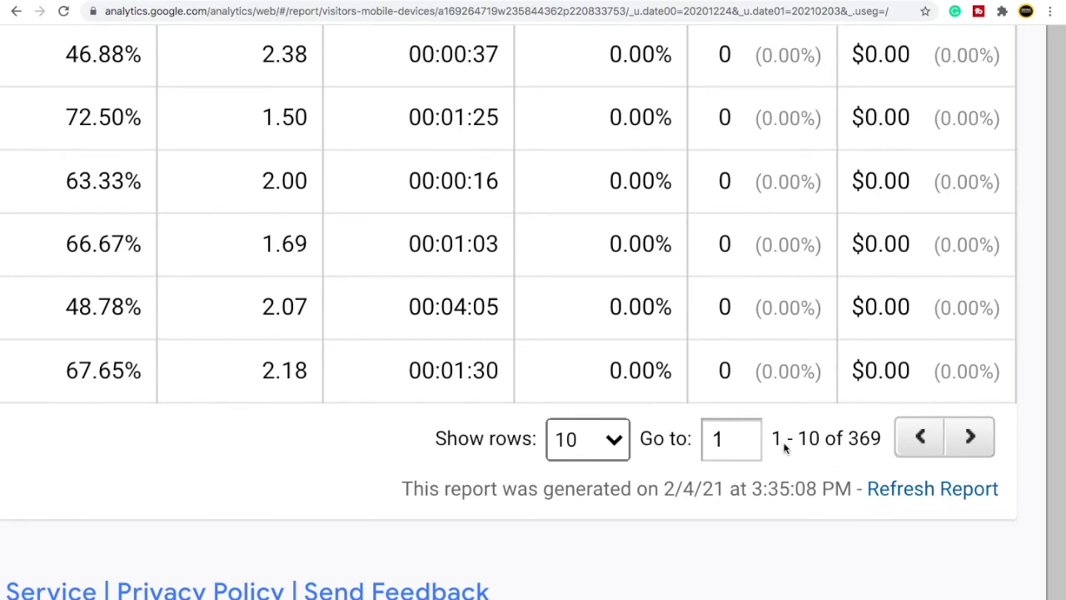
left_click(967, 437)
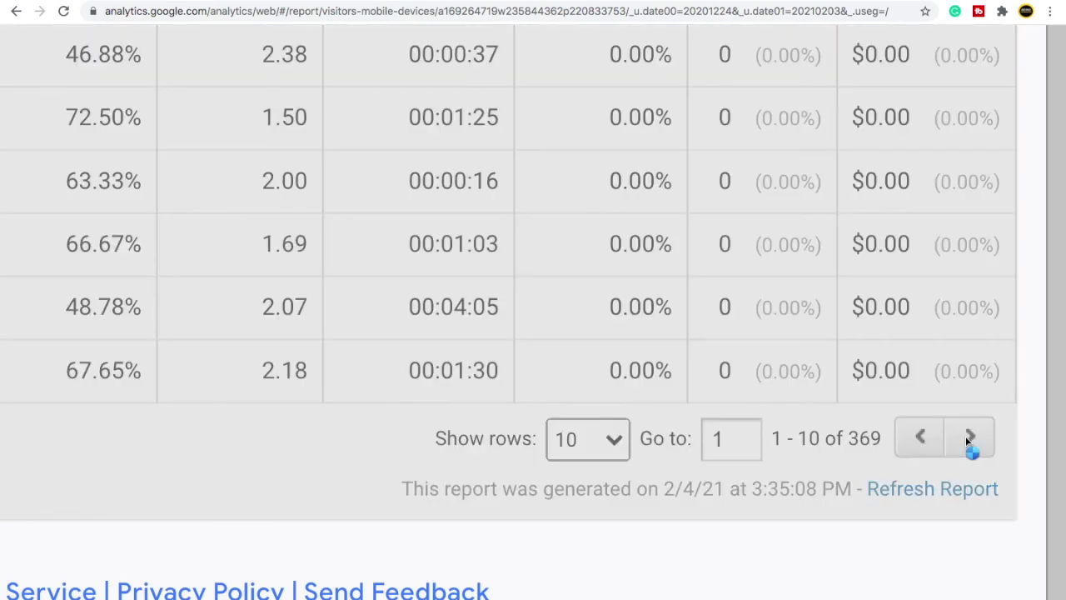
scroll(966, 438, "down", 6, "ctrl")
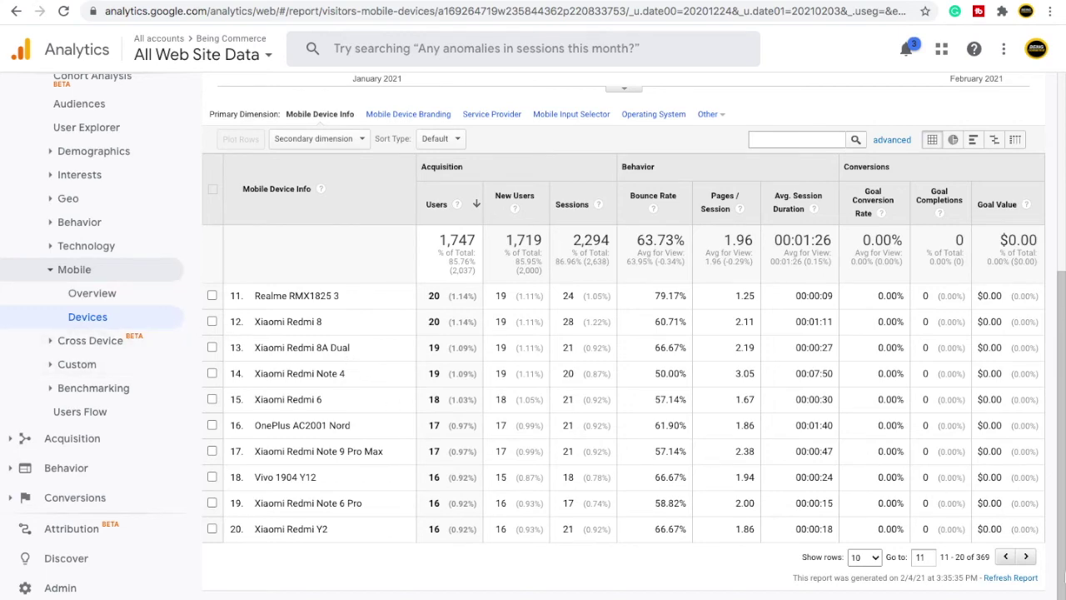
left_click(1005, 555)
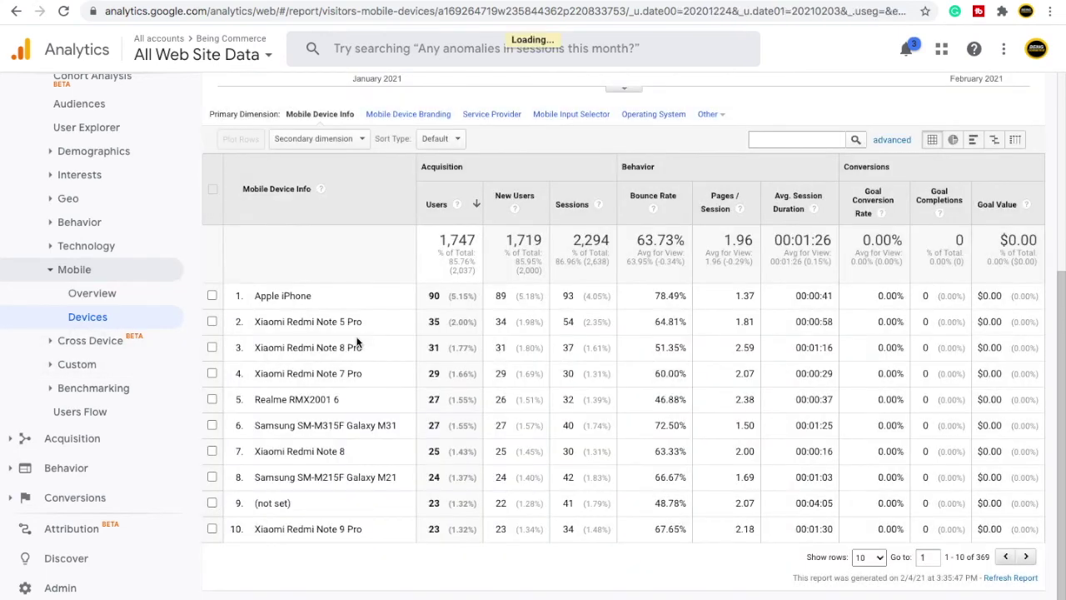
left_click_drag(313, 296, 253, 295)
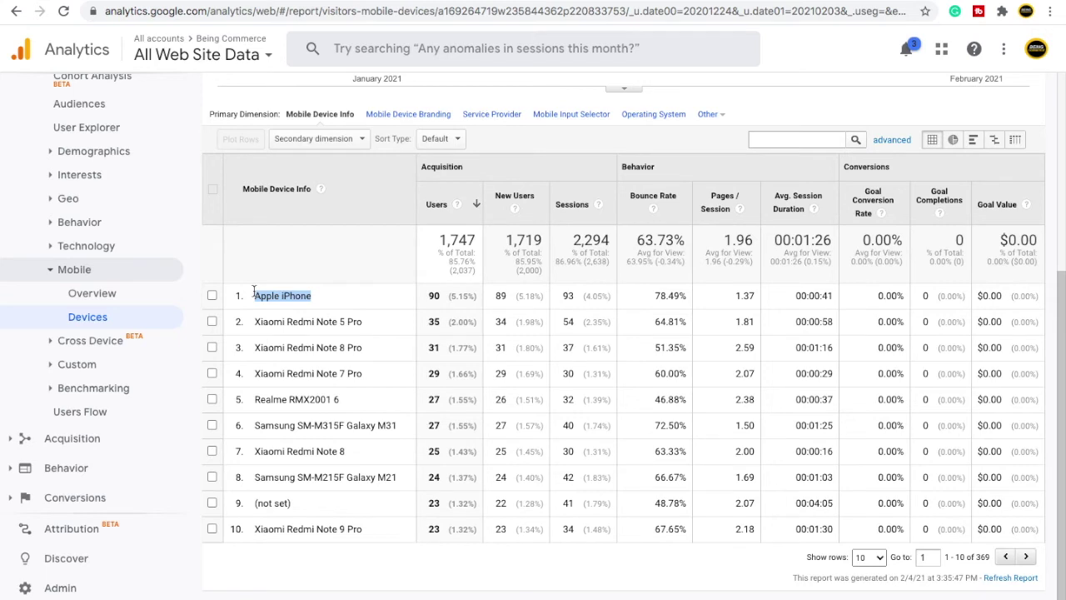
Open the User Defined report under Custom in the Audience reports
left_click(114, 364)
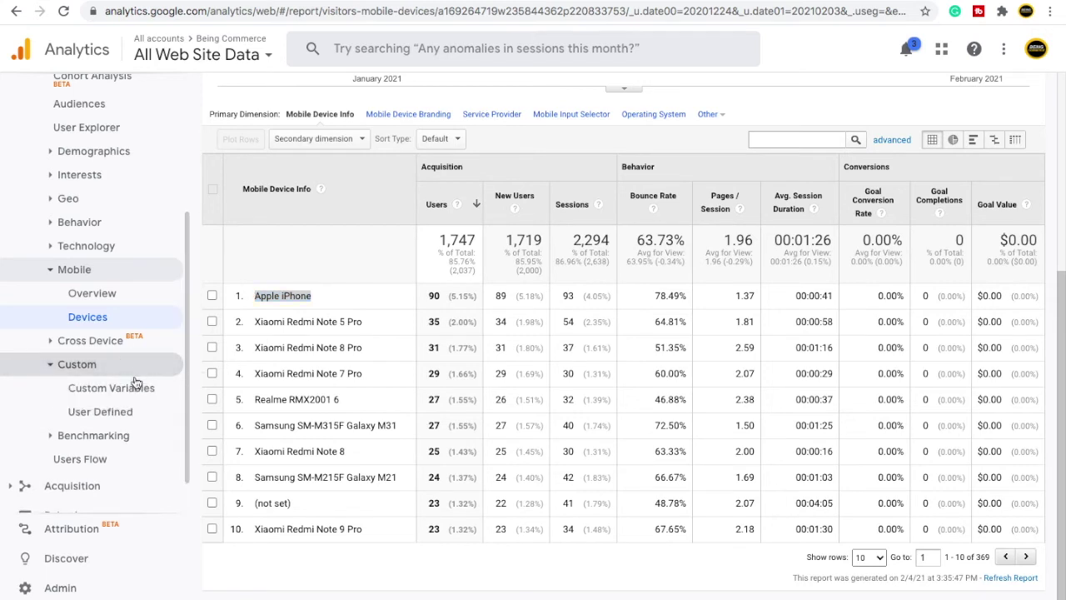
left_click(130, 409)
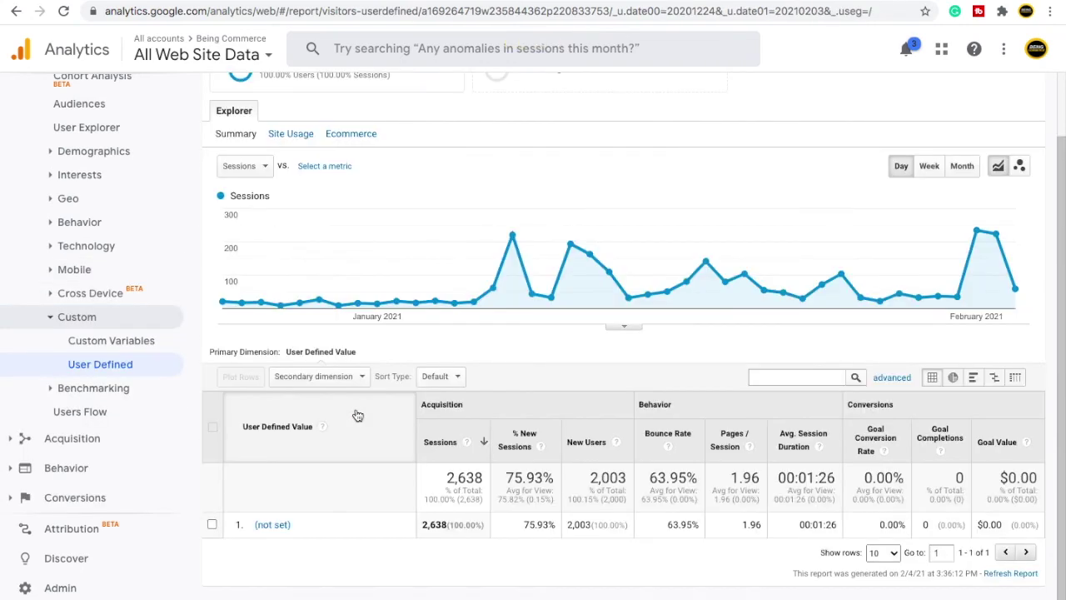
Open the Channels report under Benchmarking in the Audience reports
scroll(352, 423, "up", 1)
scroll(325, 426, "down", 1)
left_click(134, 388)
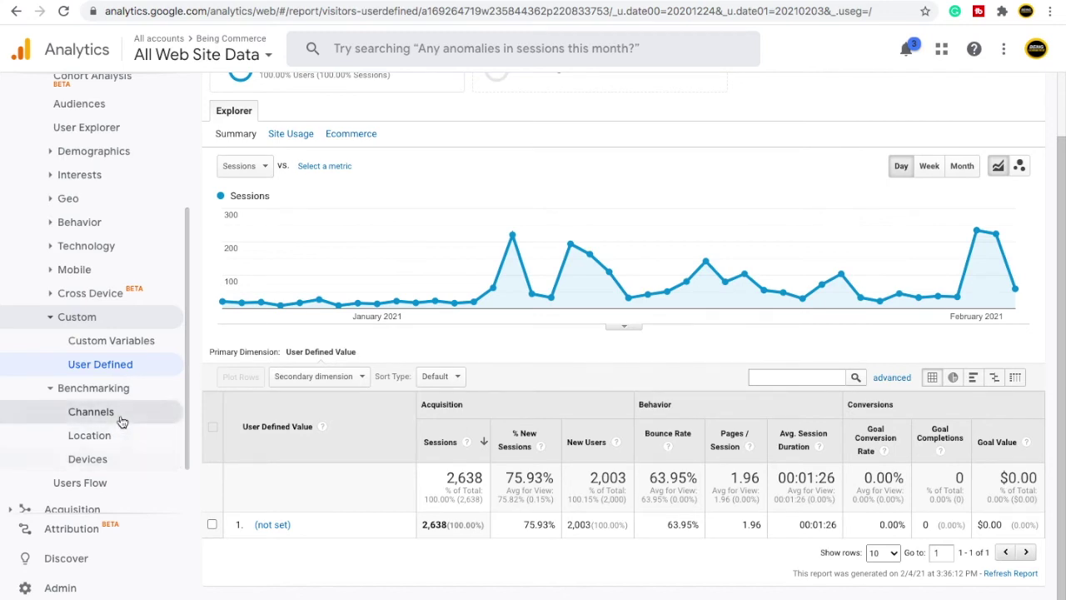
left_click(120, 414)
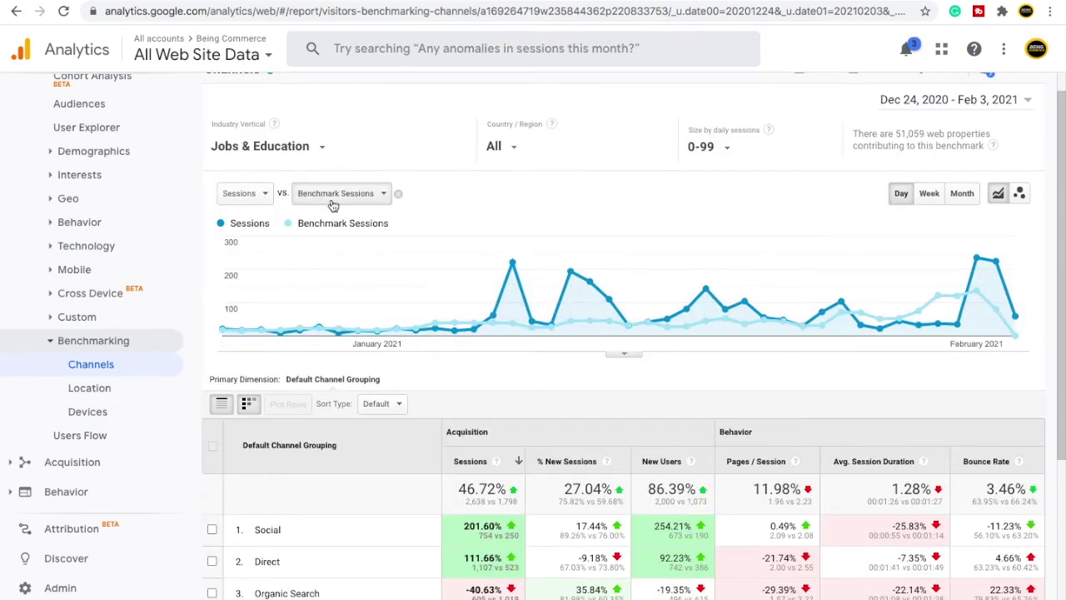
Look through the comparison metrics offered alongside Sessions in the Channels chart, then close the list without choosing one
left_click(332, 200)
scroll(362, 337, "down", 5)
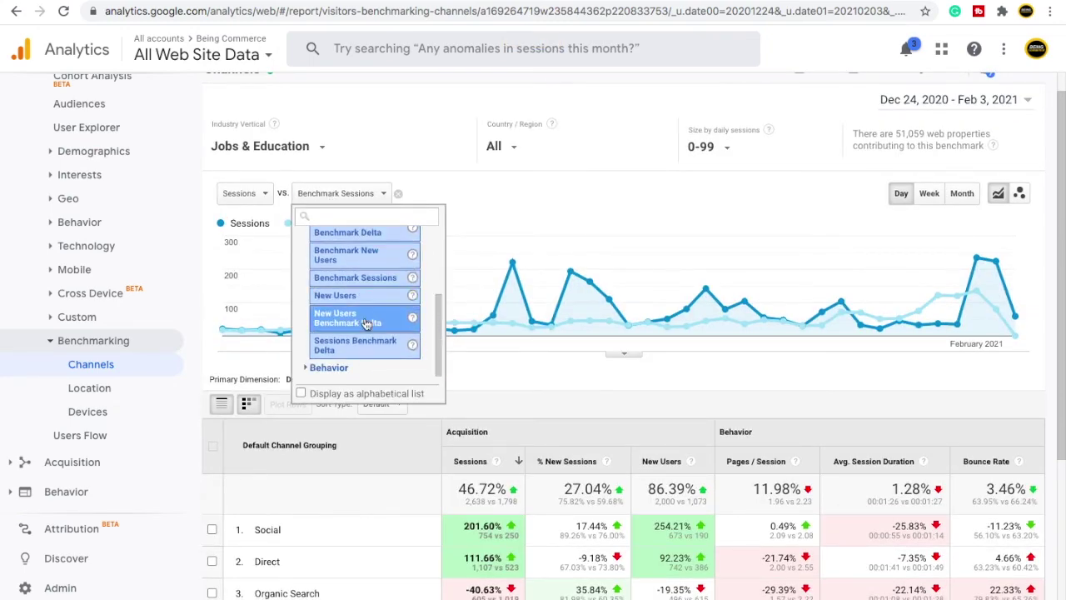
scroll(362, 337, "up", 3)
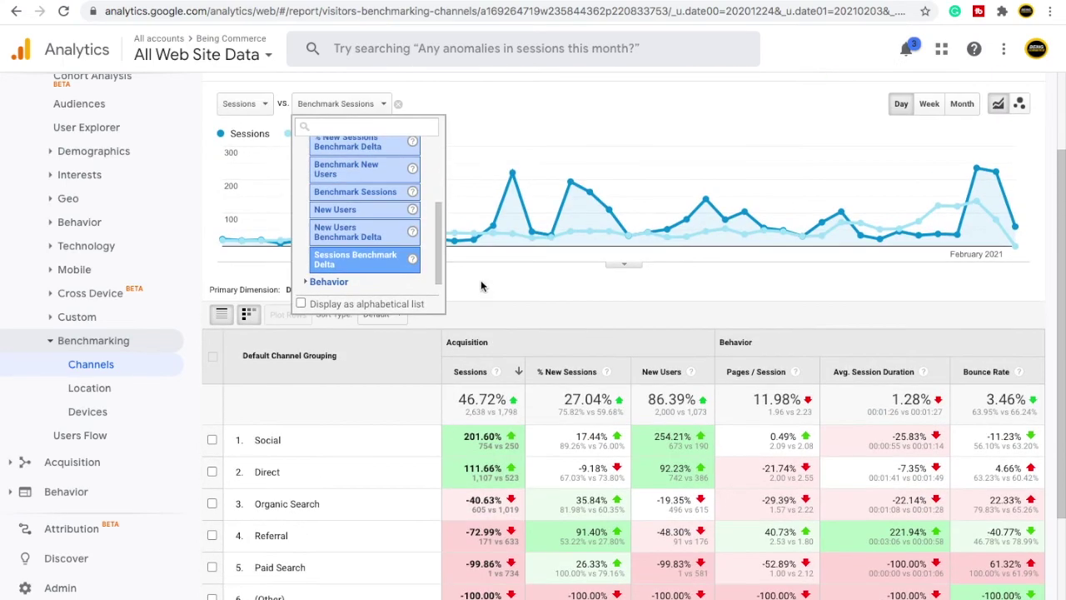
left_click(497, 311)
scroll(492, 319, "down", 1)
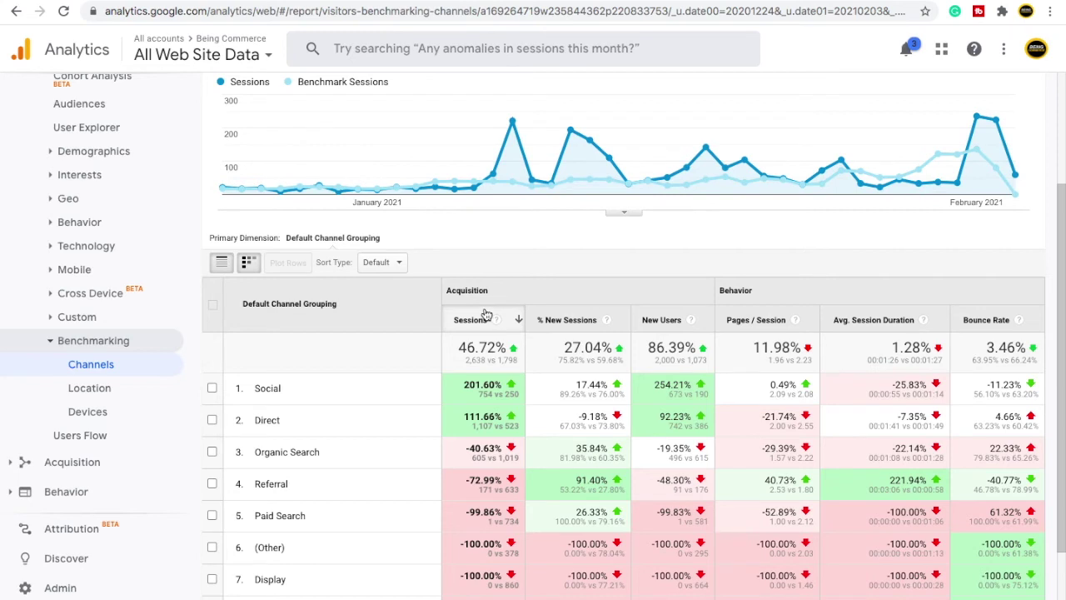
Highlight the Social entry in the channel benchmark table and examine the channels below it
double_click(280, 389)
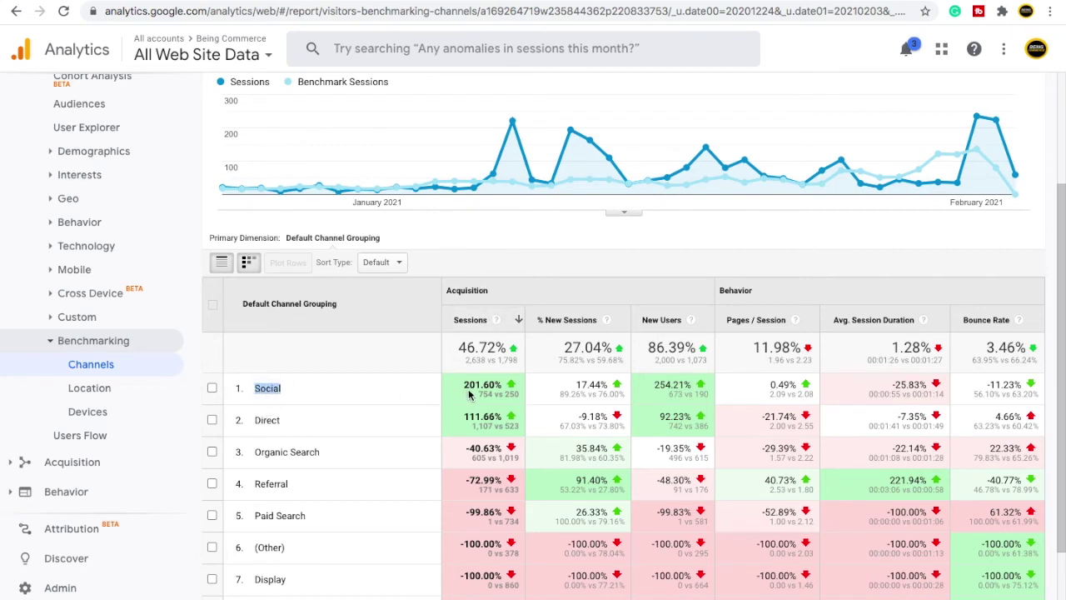
left_click_drag(236, 389, 273, 384)
scroll(512, 451, "down", 1)
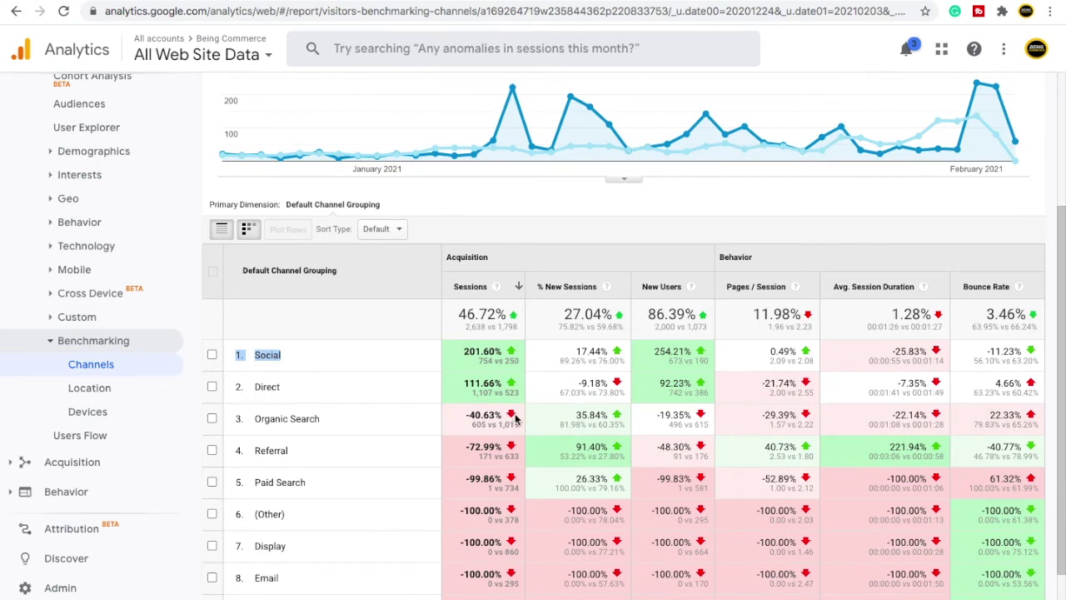
Open the Location report under Benchmarking and examine its country table
left_click(92, 388)
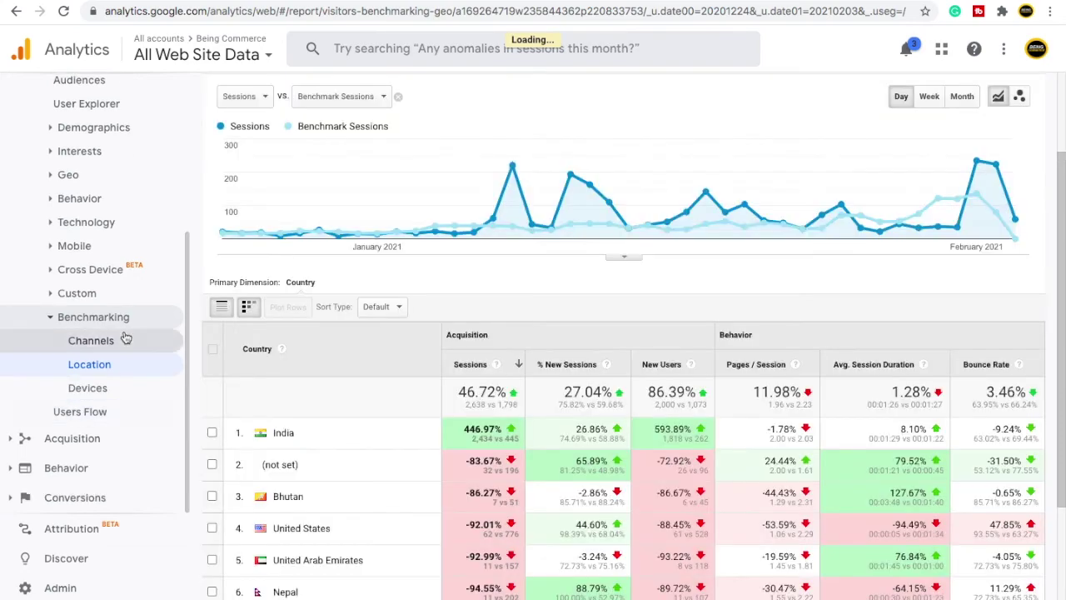
scroll(310, 423, "down", 1)
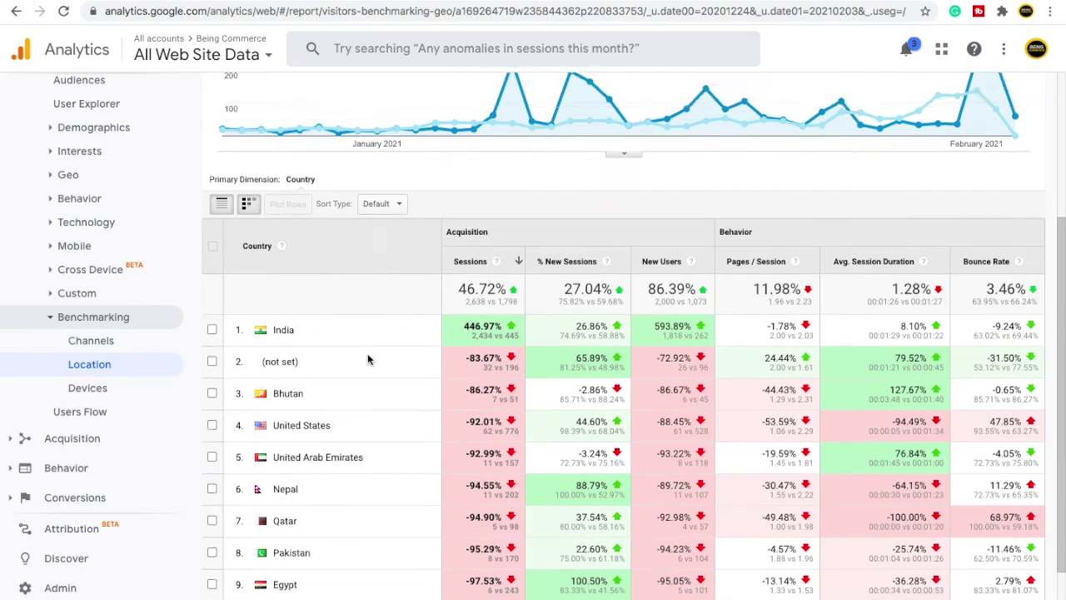
scroll(369, 360, "up", 1)
Browse the comparison metrics and the primary chart metrics in the Location report, then close the list without changing either metric
left_click(337, 110)
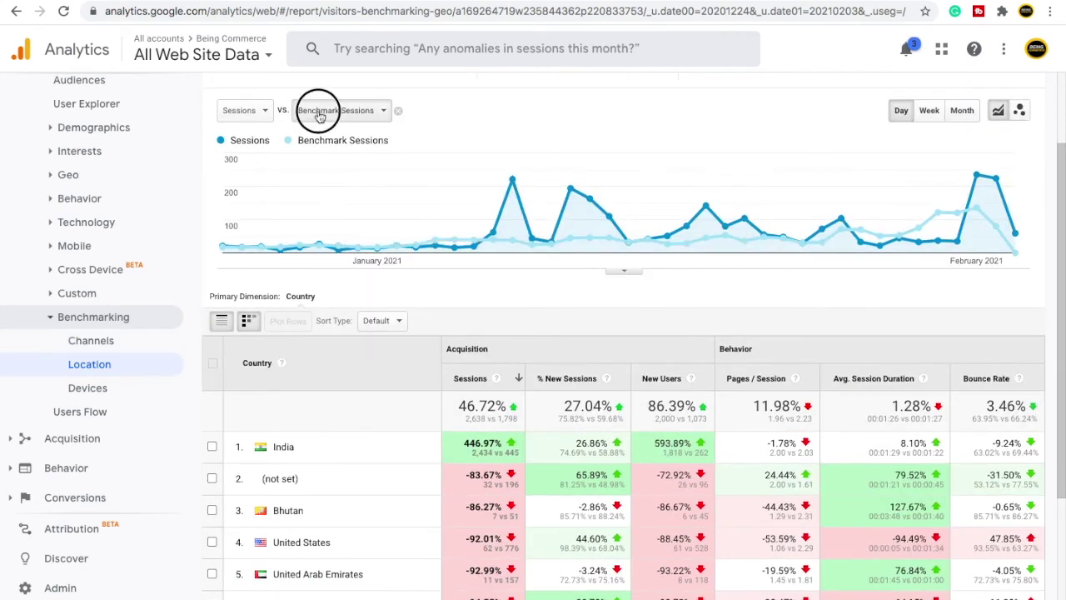
scroll(374, 239, "down", 3)
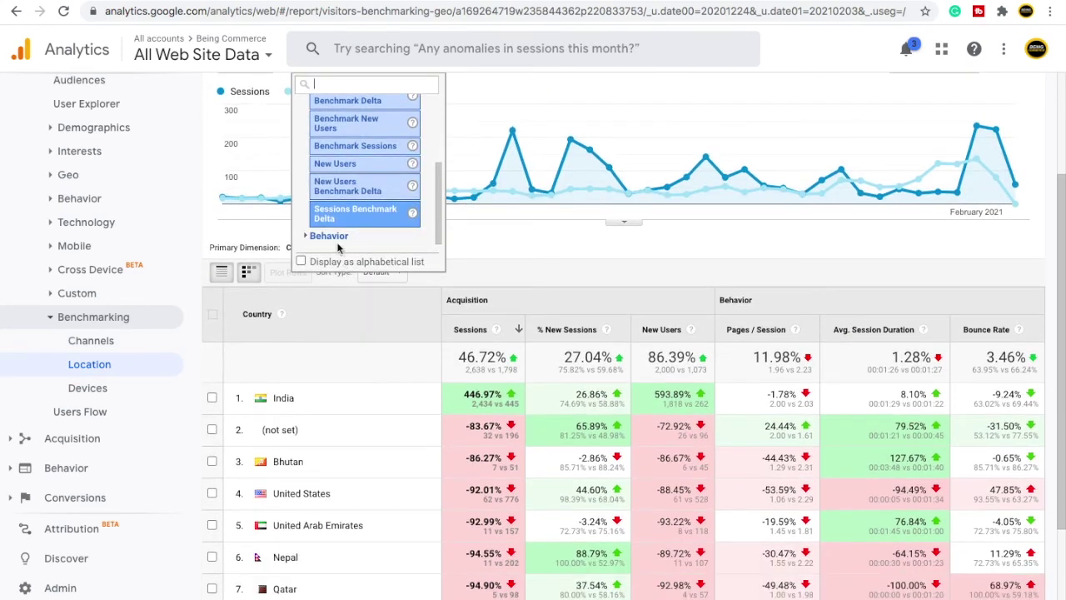
left_click(242, 94)
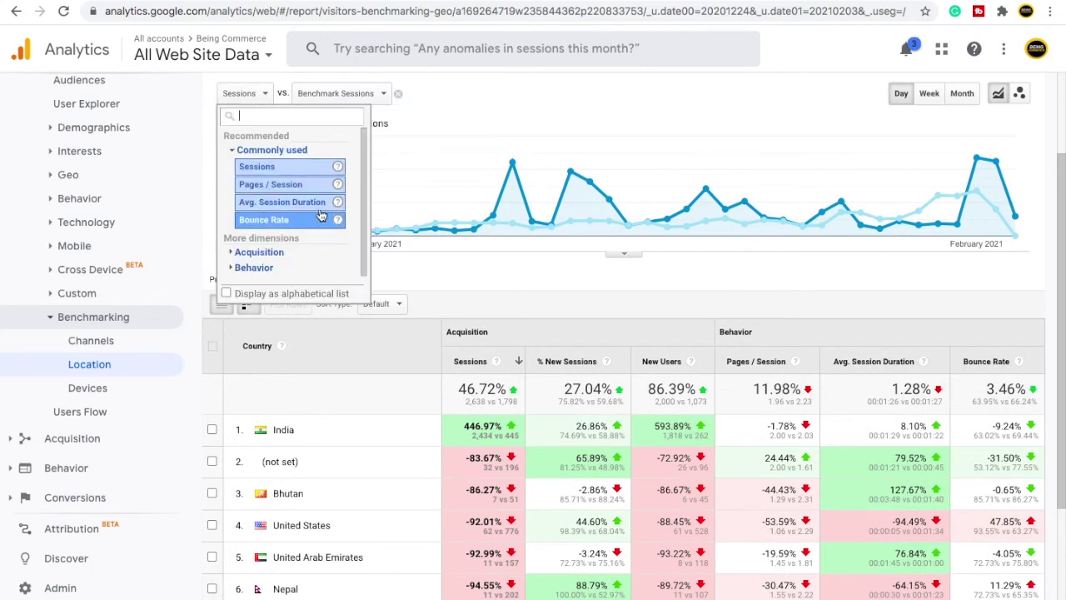
left_click(433, 226)
Highlight India in the country benchmark table of the Location report
scroll(350, 305, "down", 3)
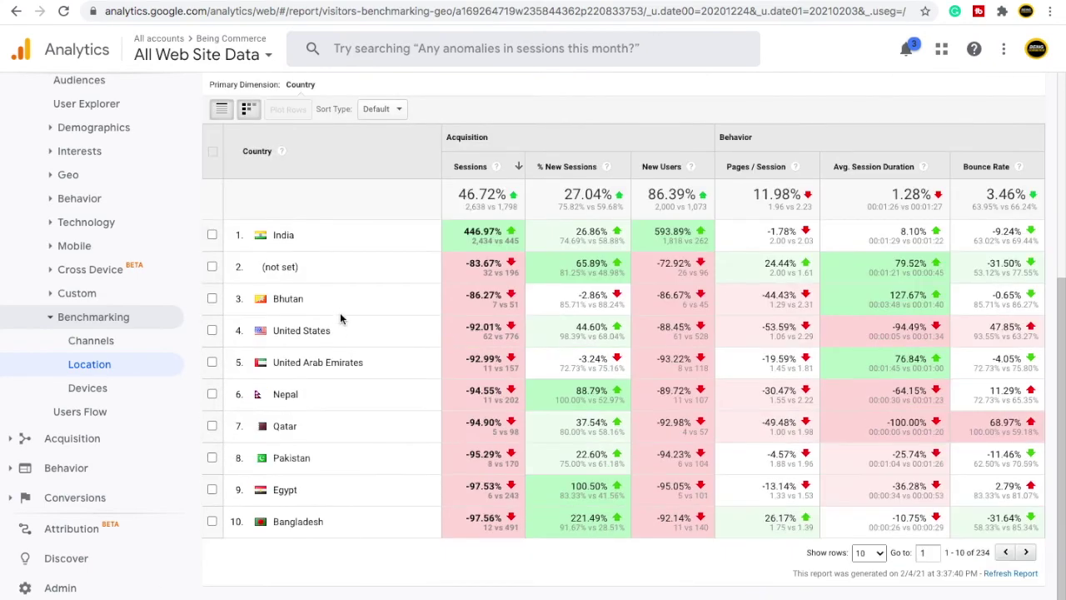
left_click_drag(298, 243, 267, 238)
double_click(279, 236)
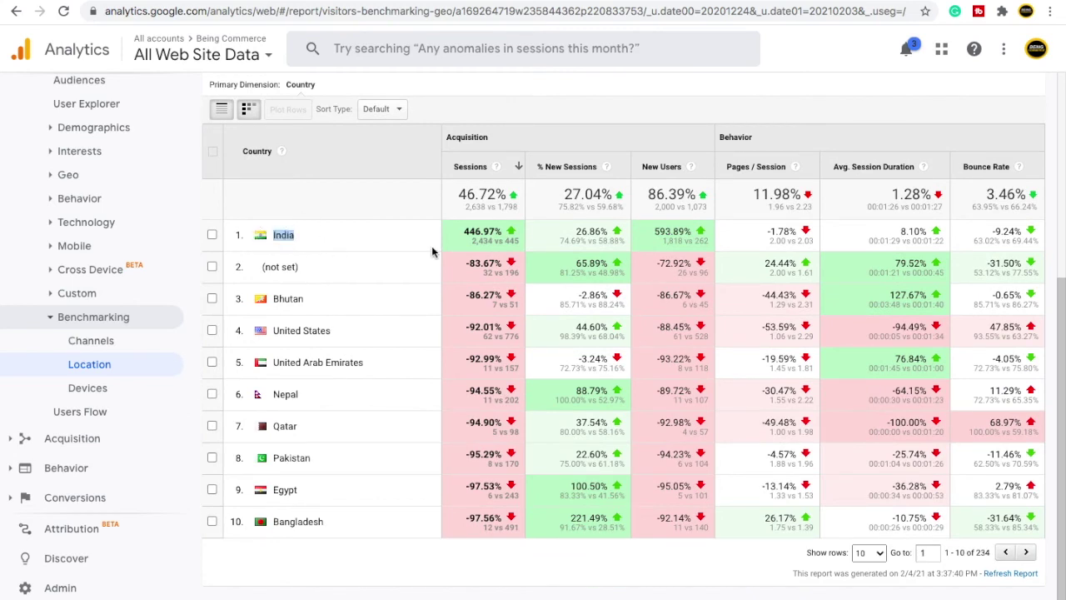
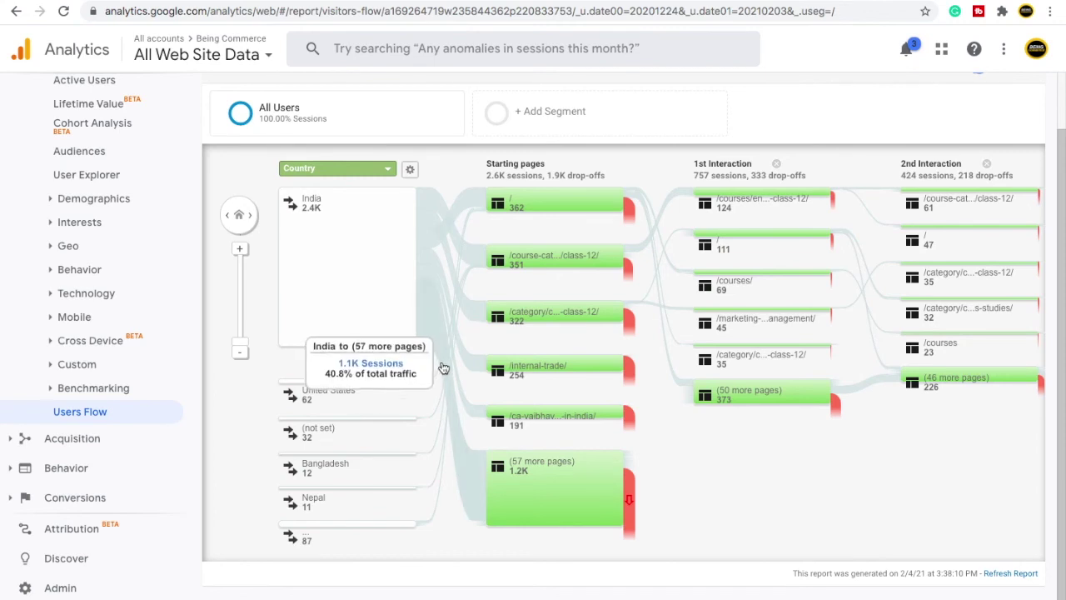
Inspect the country connections and starting-page traffic details in the Users Flow report
mouse_move(504, 261)
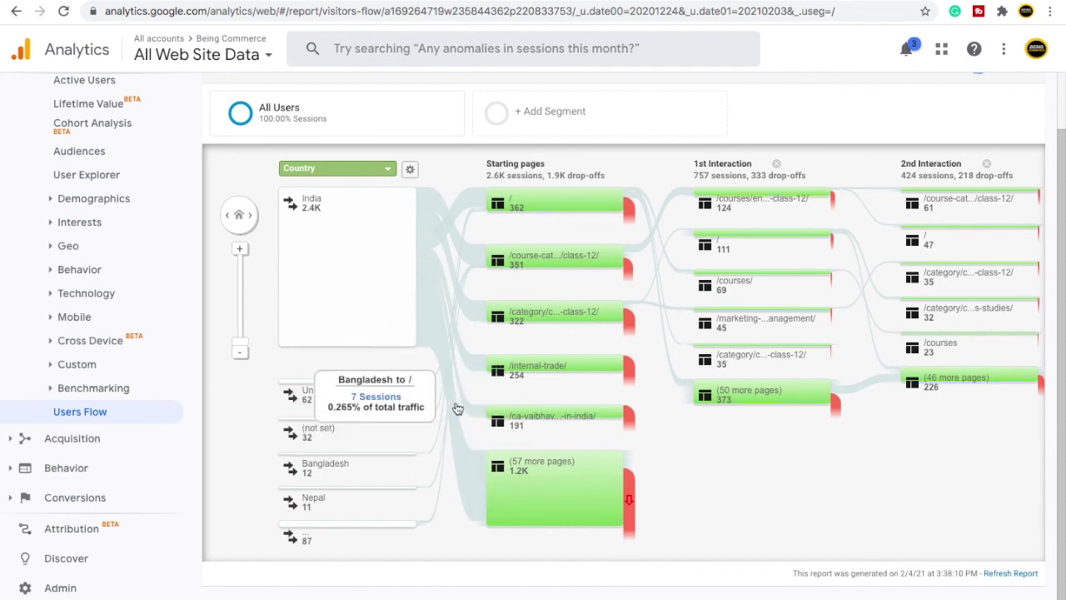
mouse_move(502, 418)
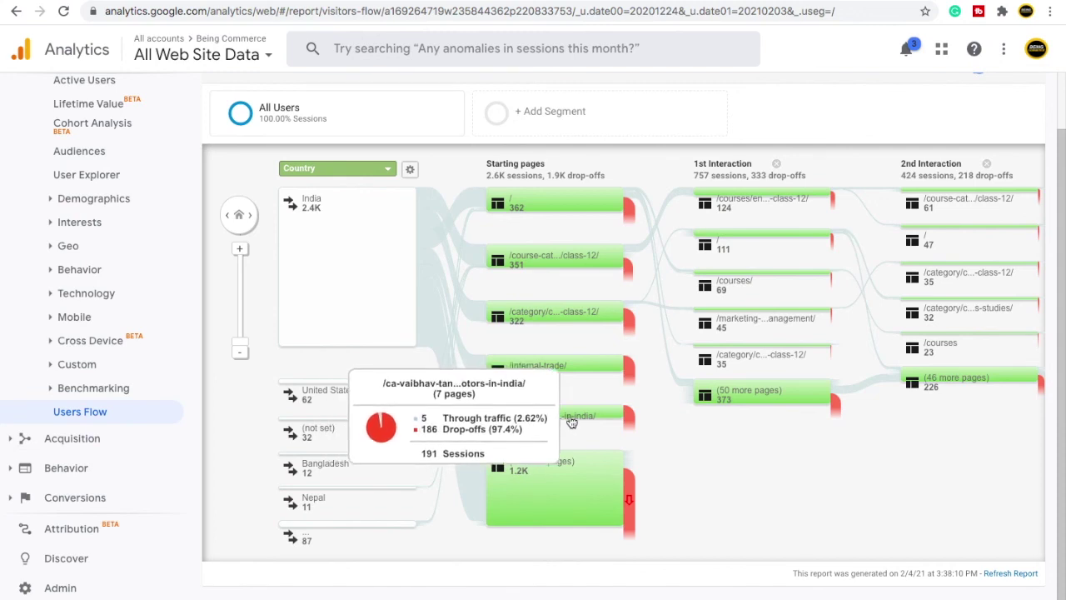
mouse_move(473, 359)
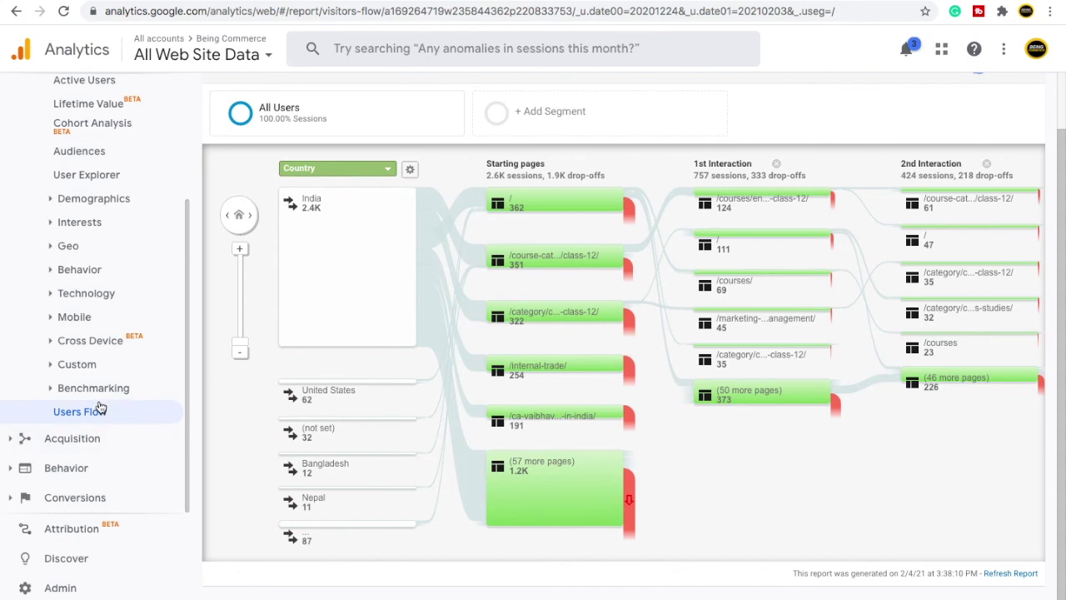
Open the Audience Overview report and view its users chart and summary metrics
scroll(108, 367, "up", 3)
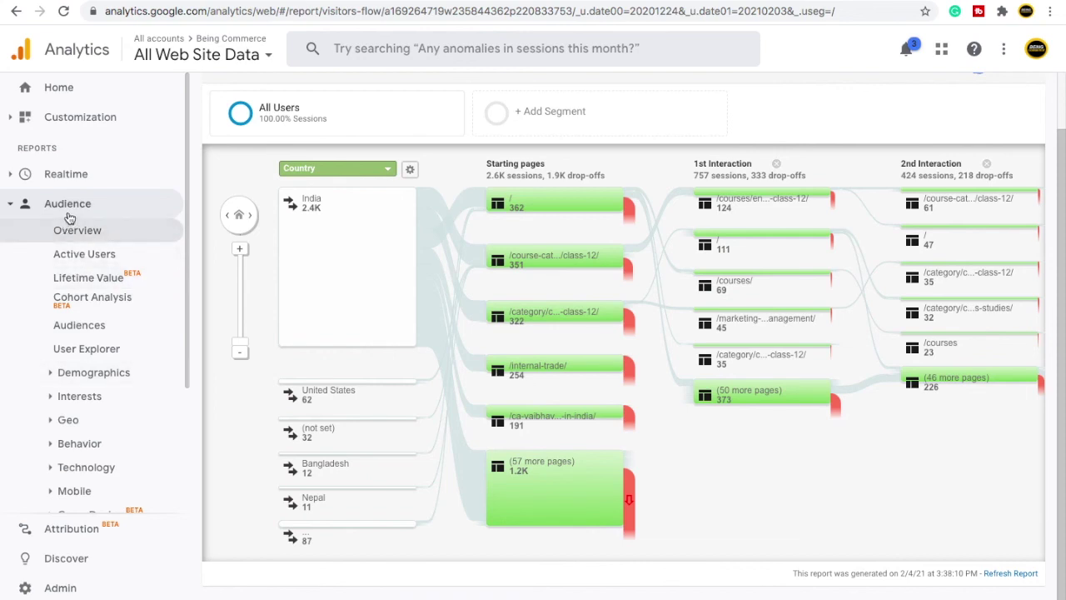
left_click(86, 236)
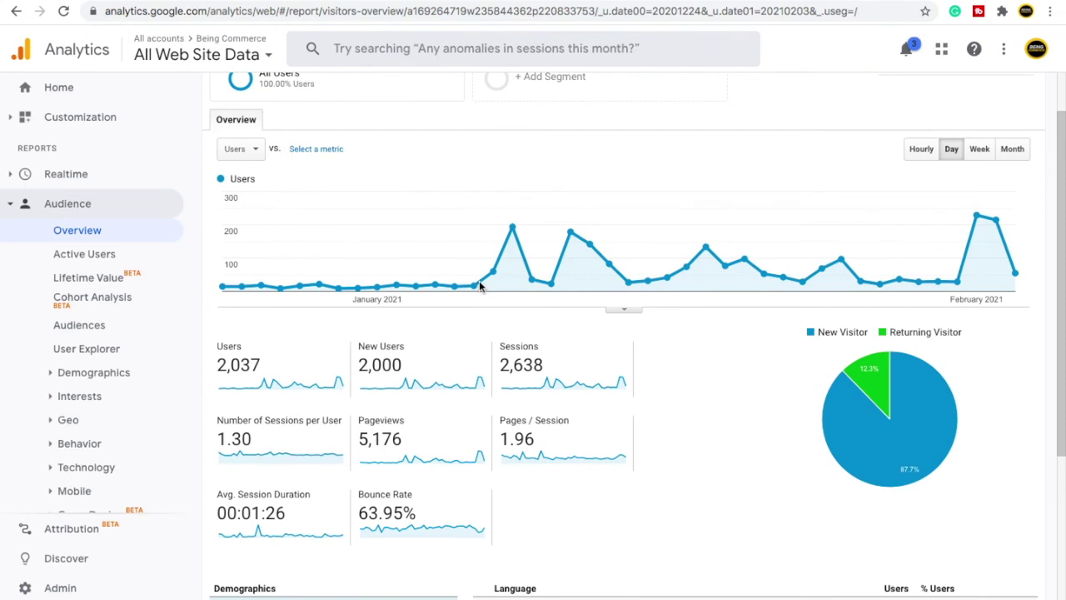
scroll(476, 286, "up", 1)
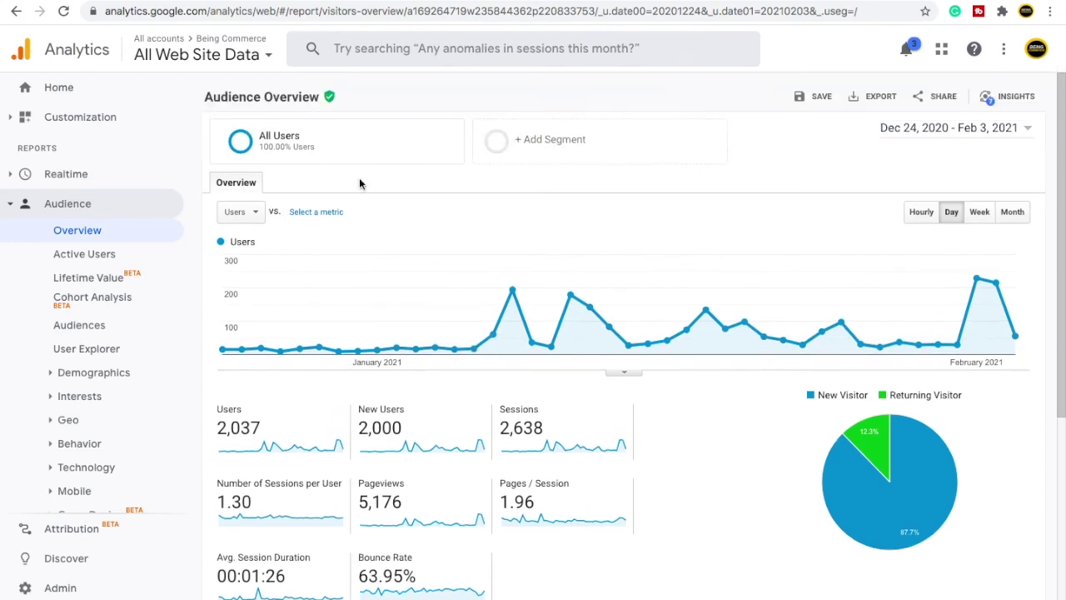
Open the Active Users report and read the definitions of 1 Day Active Users and 7 Day Active Users
left_click(91, 258)
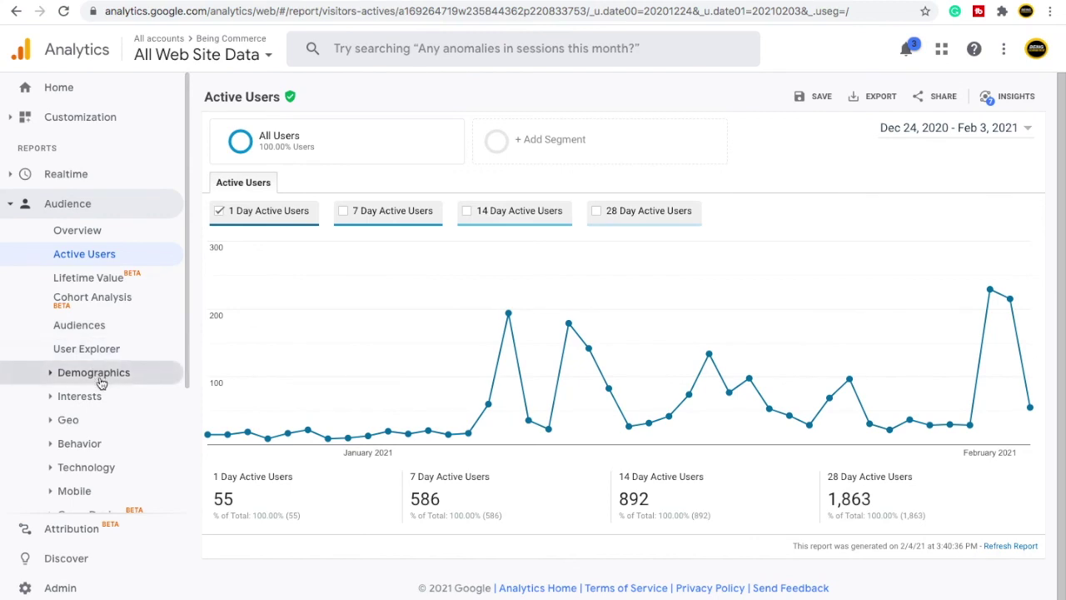
scroll(100, 393, "down", 2)
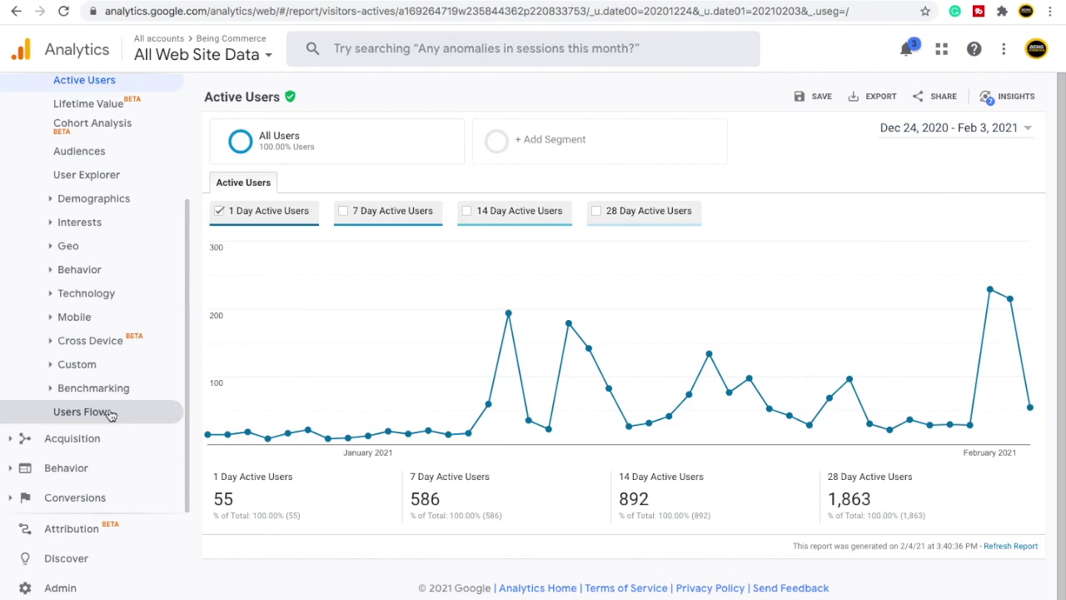
mouse_move(252, 476)
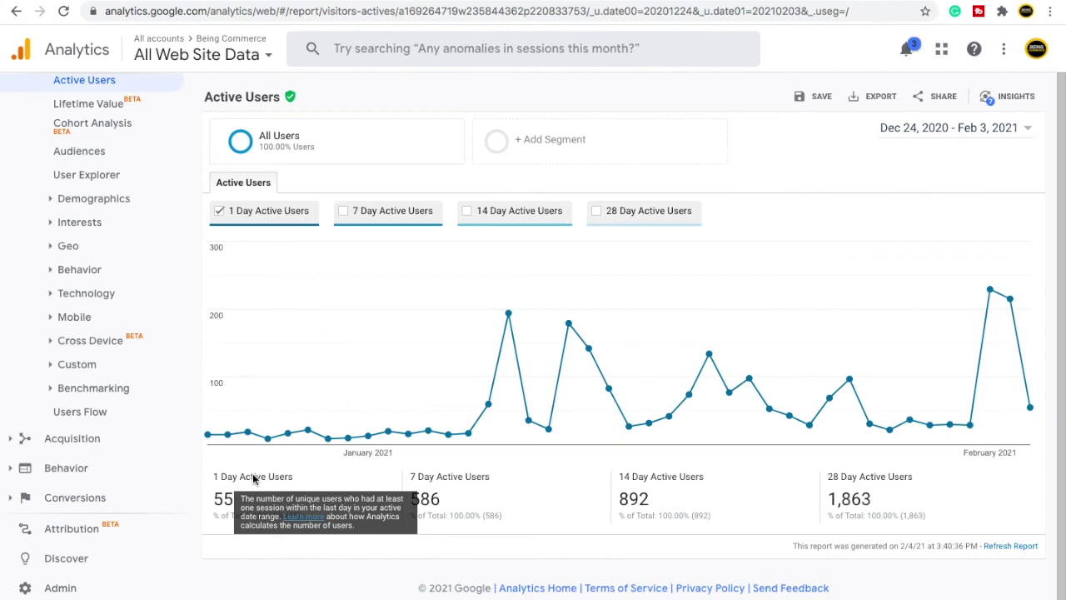
mouse_move(481, 476)
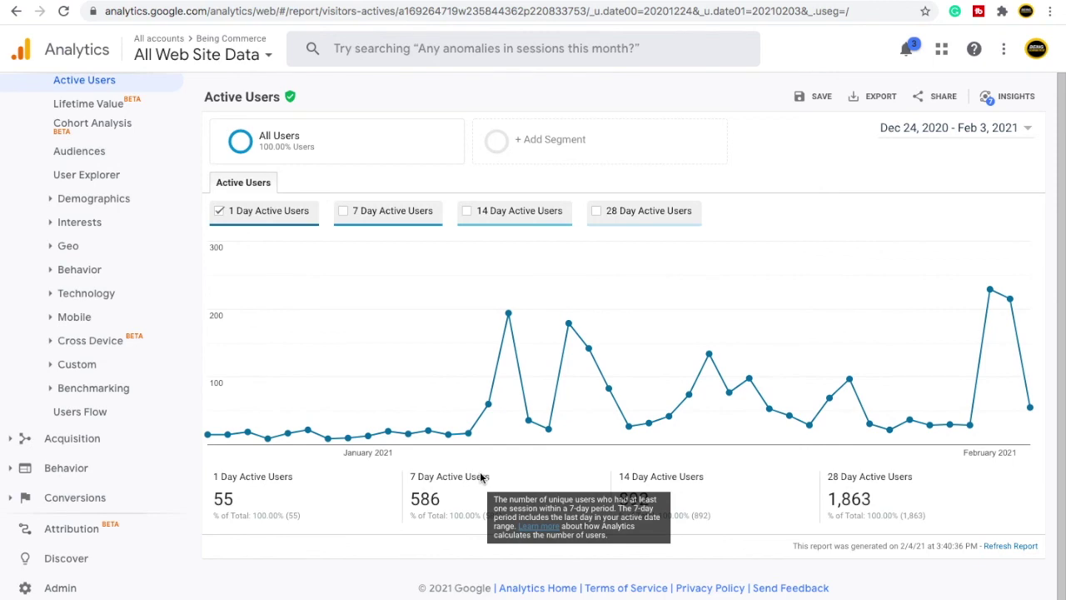
scroll(179, 429, "up", 2)
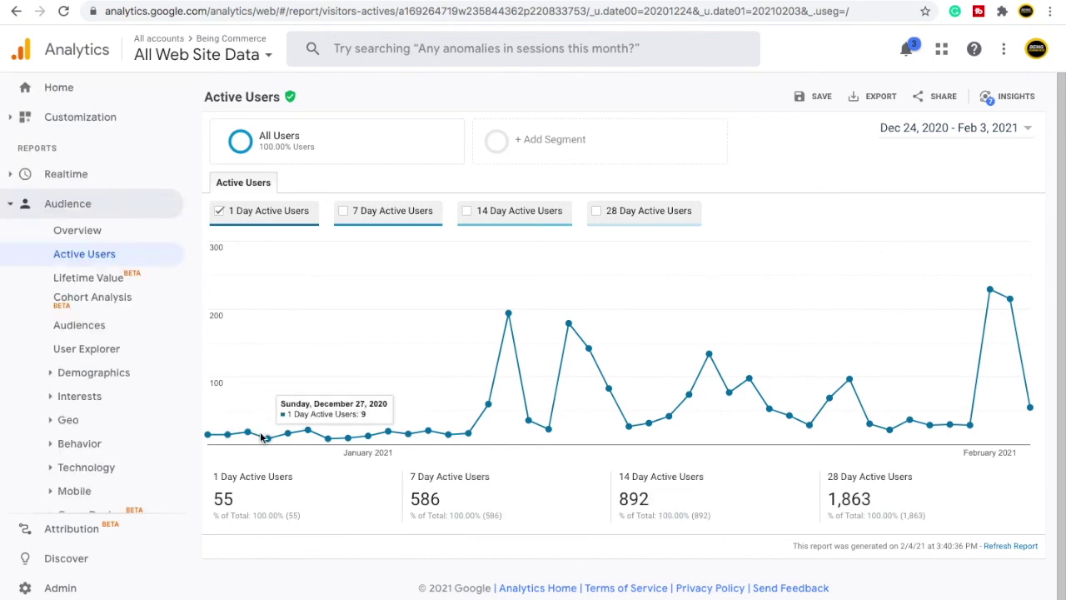